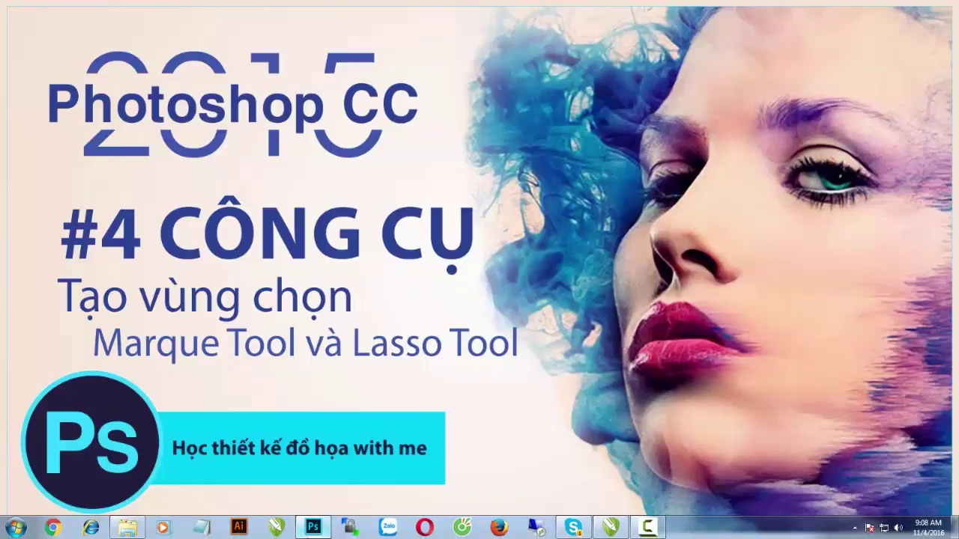
Step: Restore the Photoshop window from the taskbar so its start screen appears
click(314, 528)
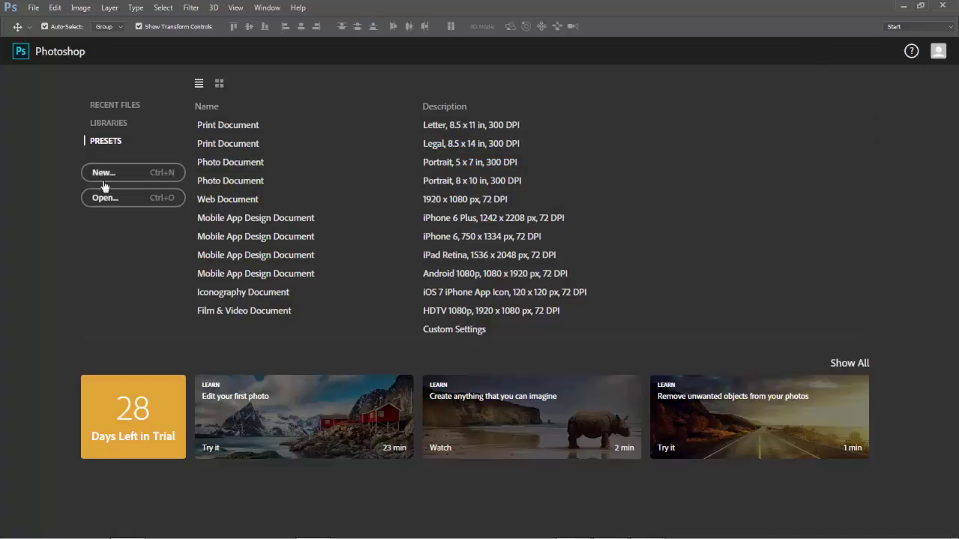
Step: Choose the Essentials workspace from the top-right workspace list
click(898, 29)
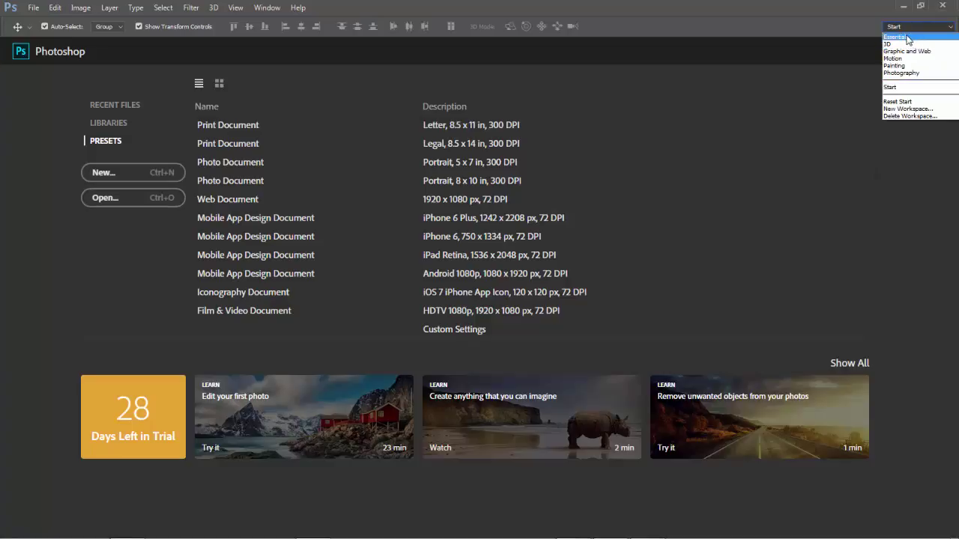
click(903, 37)
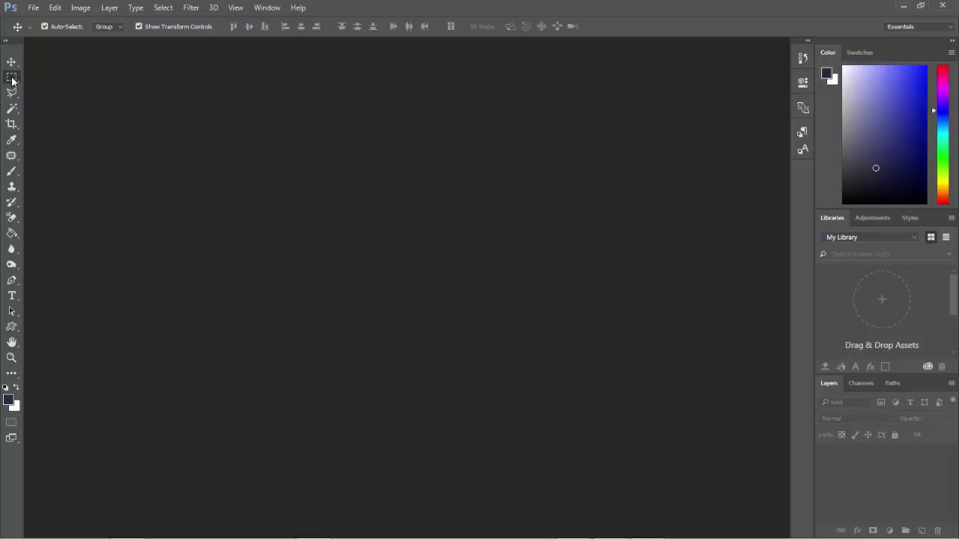
Step: Browse the Marquee and Lasso tool variants, ending back on Rectangular Marquee
click(12, 79)
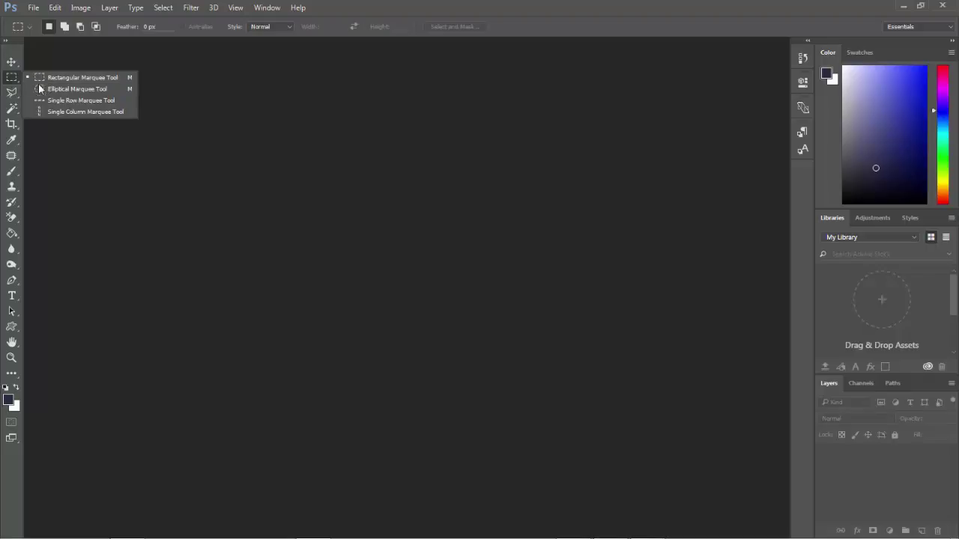
click(11, 93)
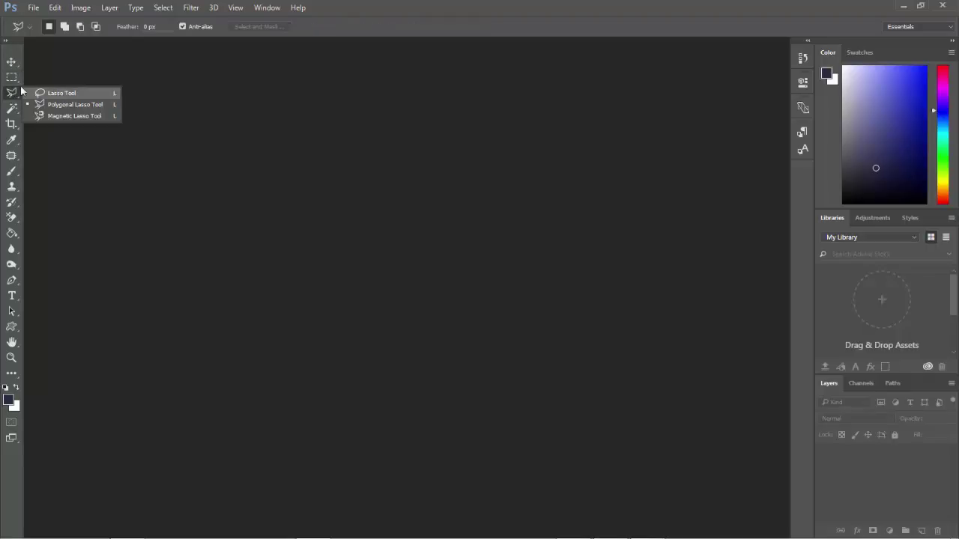
click(12, 77)
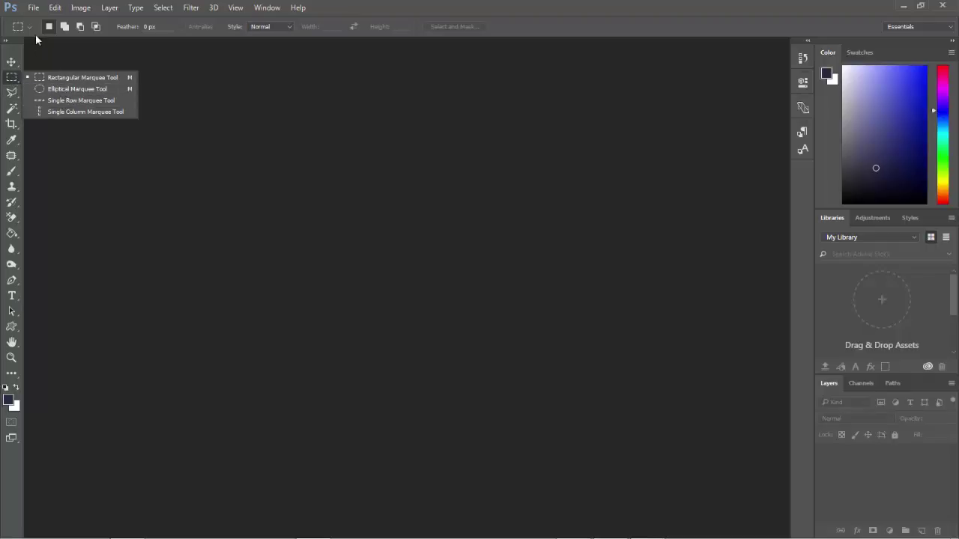
Step: Create a new white document of 1000×1200 px at 150 ppi
click(33, 8)
click(45, 21)
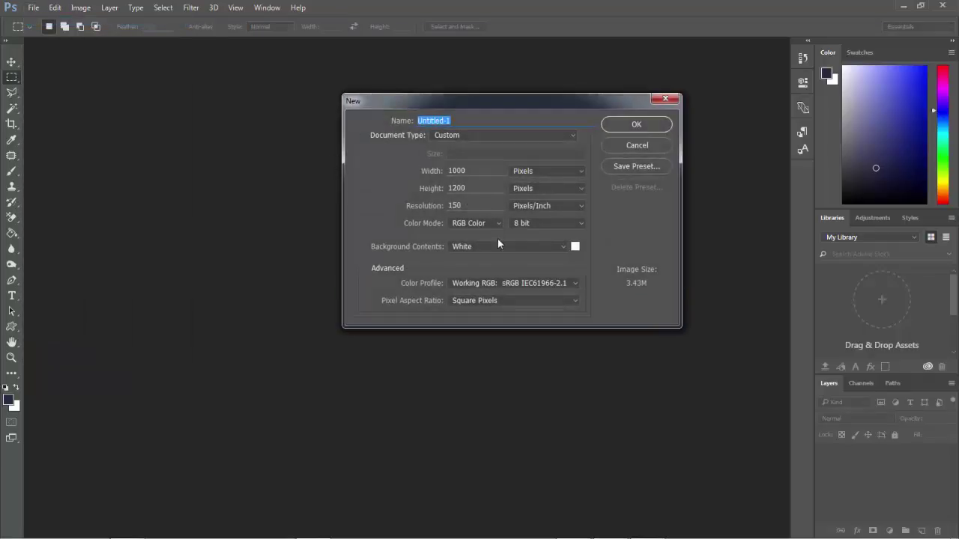
click(630, 126)
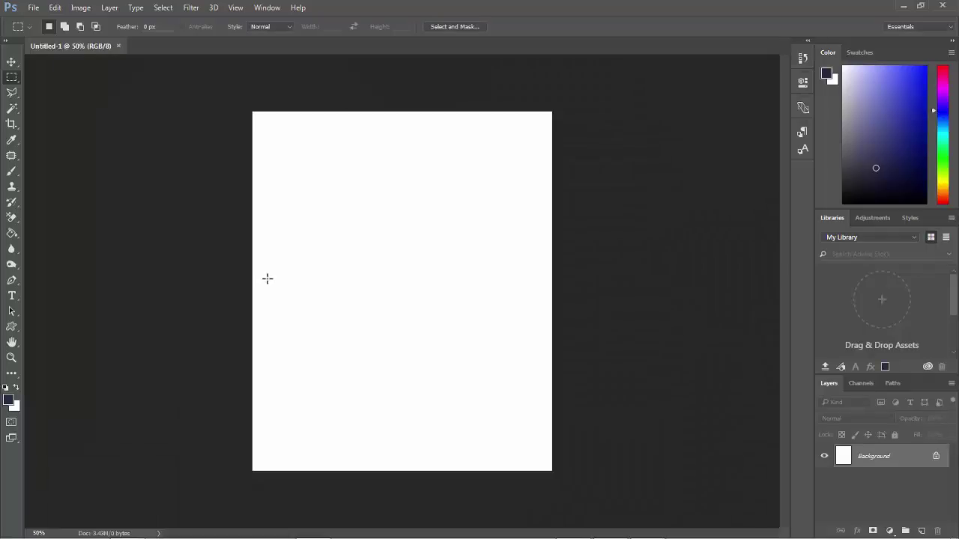
Step: Drag a wide Rectangular Marquee selection across the upper part of the canvas
right_click(10, 80)
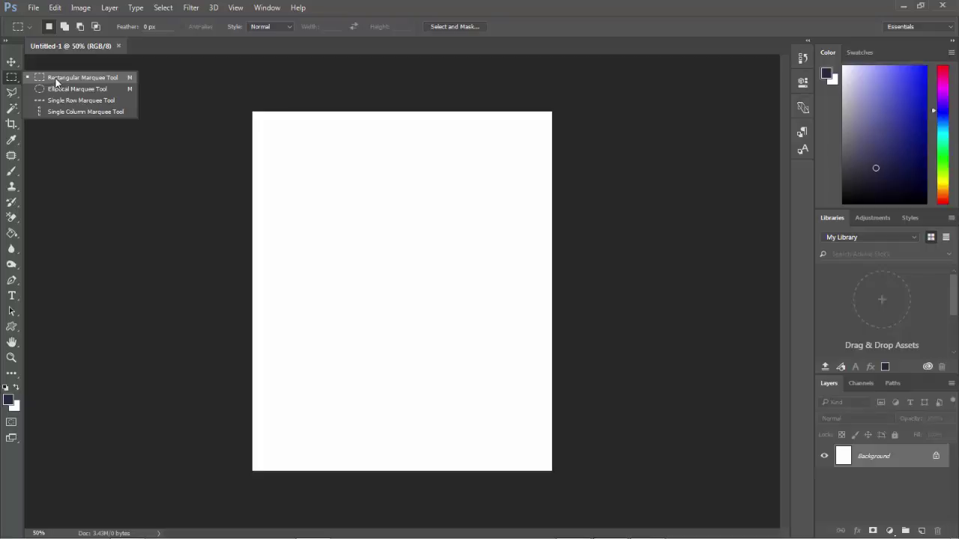
click(56, 78)
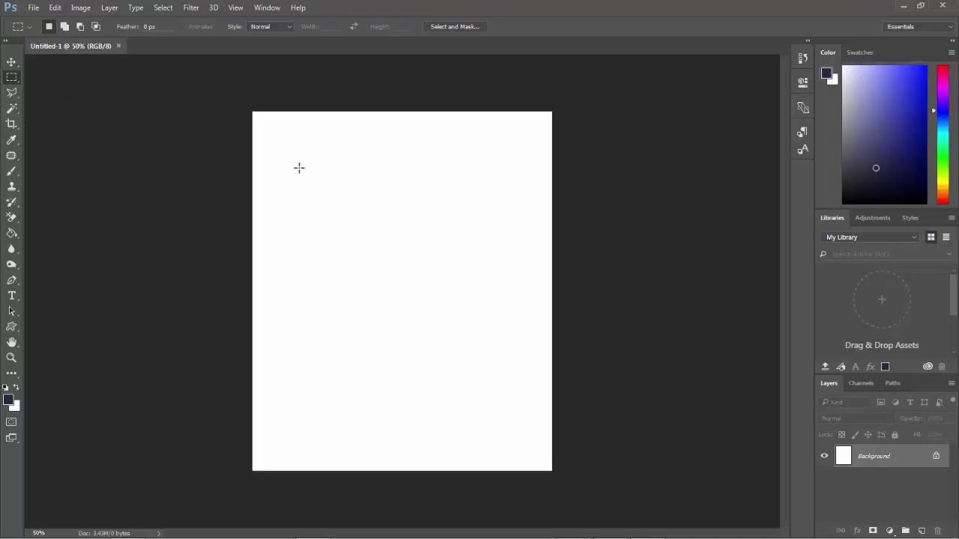
drag(302, 152, 388, 241)
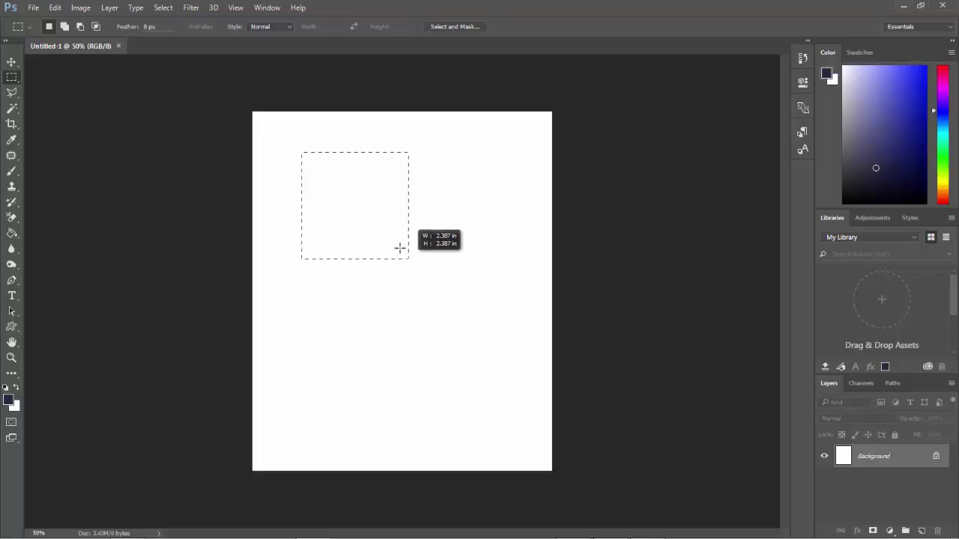
mouse_move(420, 268)
mouse_down()
mouse_move(349, 213)
mouse_move(422, 314)
mouse_move(387, 278)
mouse_move(431, 312)
mouse_move(394, 268)
mouse_move(457, 314)
mouse_move(407, 268)
mouse_move(539, 353)
mouse_move(442, 330)
mouse_move(475, 215)
mouse_move(332, 342)
mouse_move(403, 247)
mouse_move(404, 307)
mouse_move(352, 217)
mouse_move(473, 278)
mouse_move(523, 243)
mouse_move(502, 368)
mouse_move(332, 214)
mouse_move(465, 229)
mouse_move(496, 297)
mouse_move(514, 302)
mouse_move(505, 296)
mouse_up()
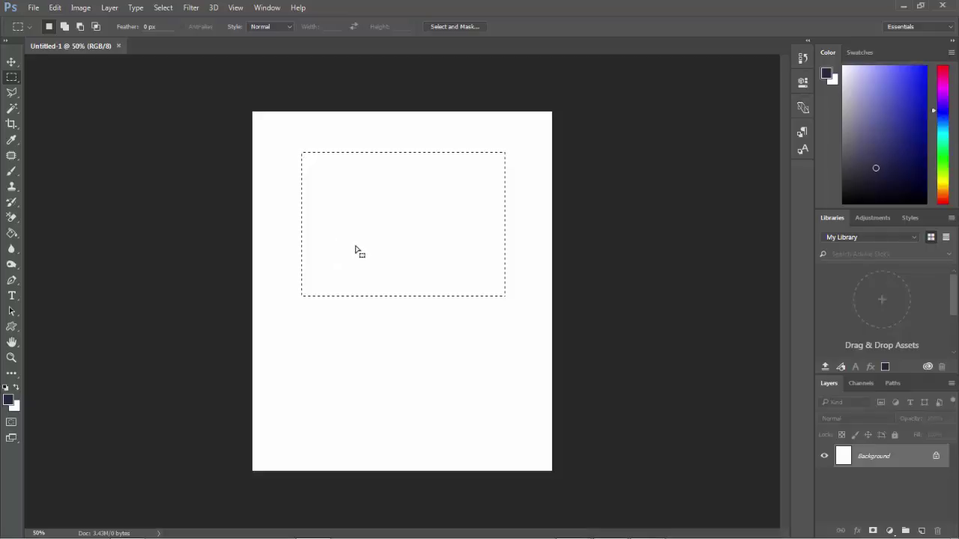
Step: Add a narrow post below the rectangle and subtract three thin horizontal strips from it
key(shift)
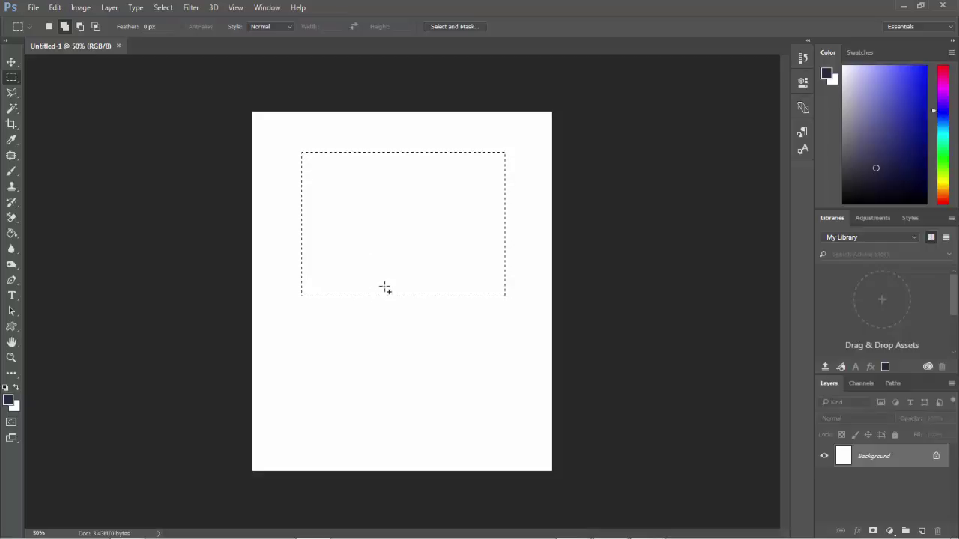
drag(391, 286, 406, 442)
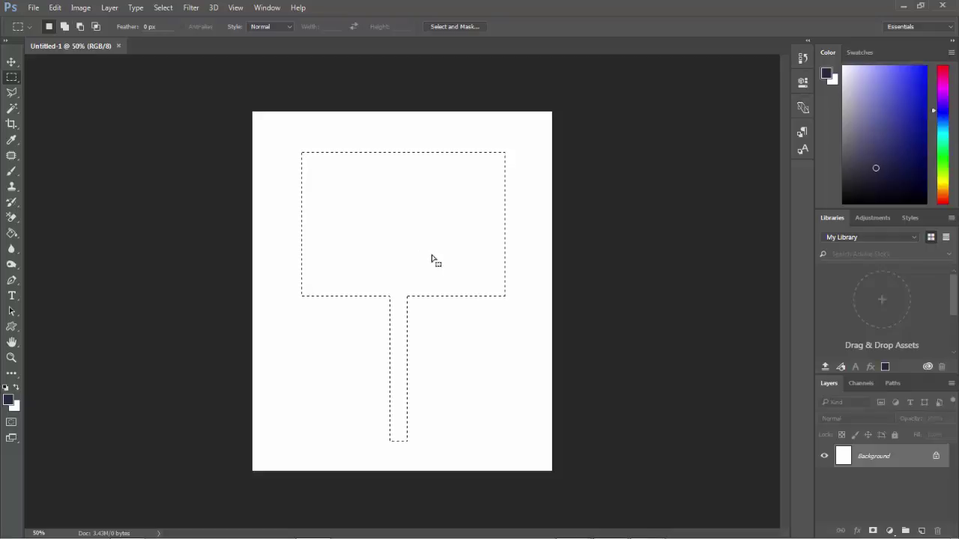
key(shift+alt)
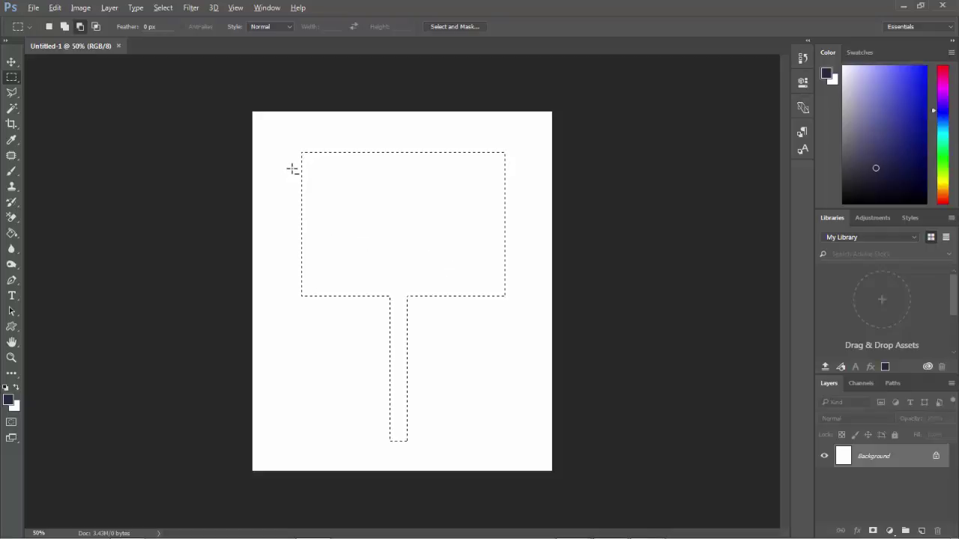
drag(292, 169, 517, 174)
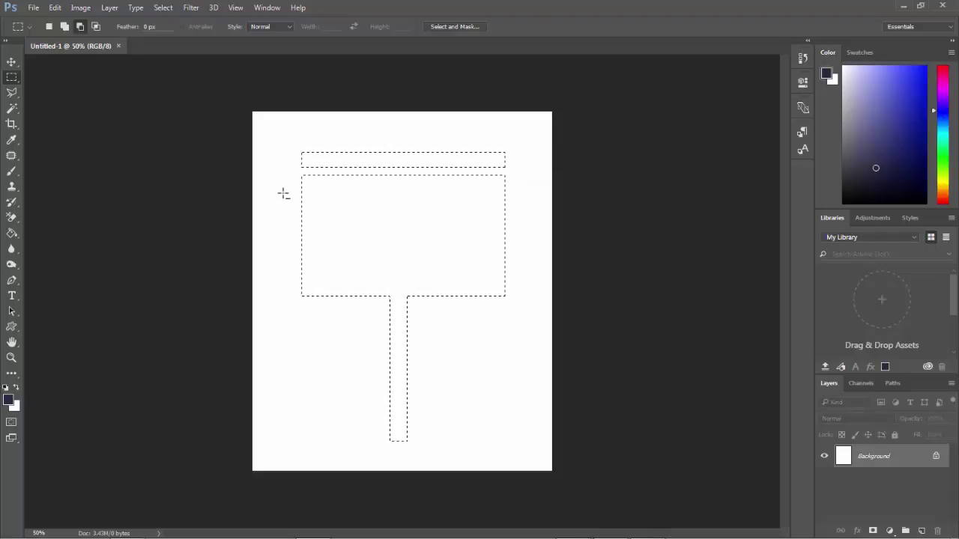
drag(294, 193, 522, 199)
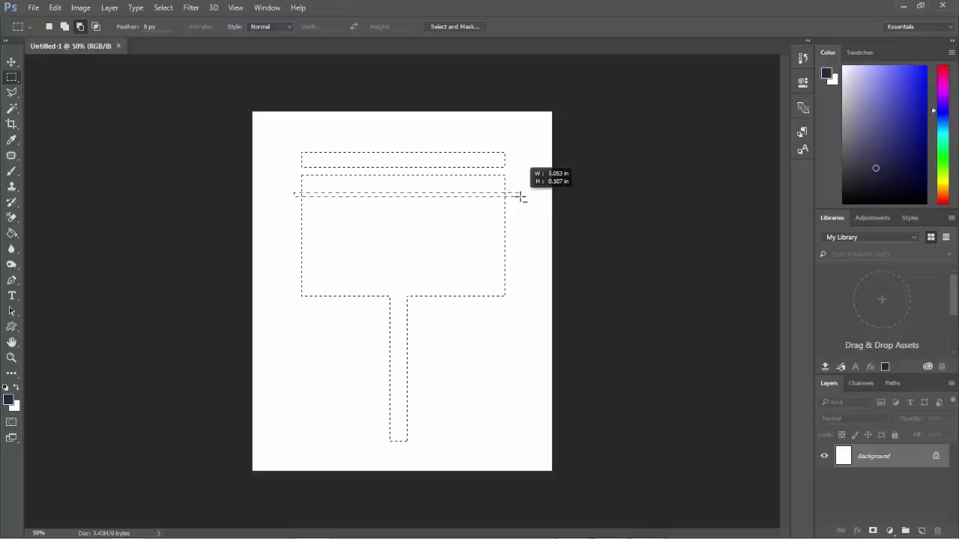
drag(522, 199, 519, 197)
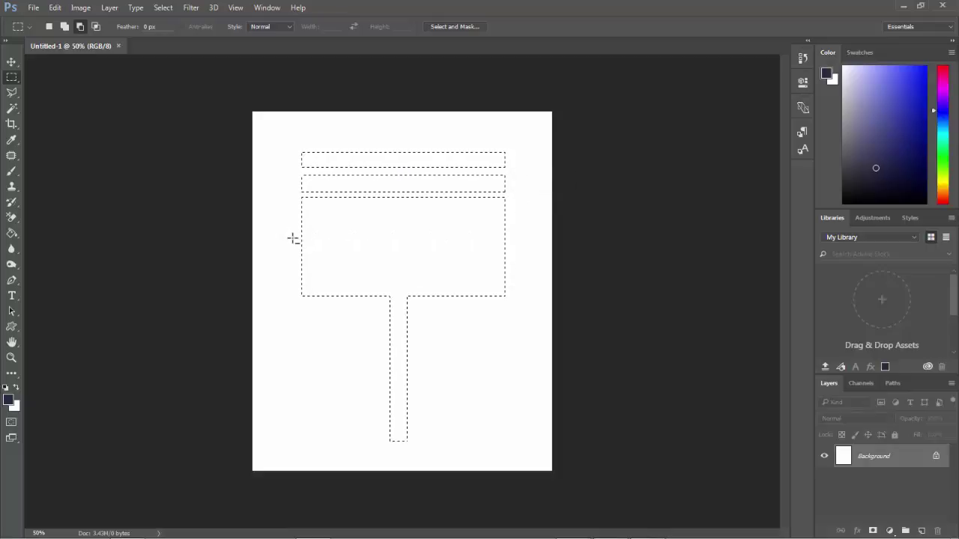
mouse_move(293, 238)
mouse_down()
mouse_move(532, 241)
mouse_move(523, 246)
mouse_up()
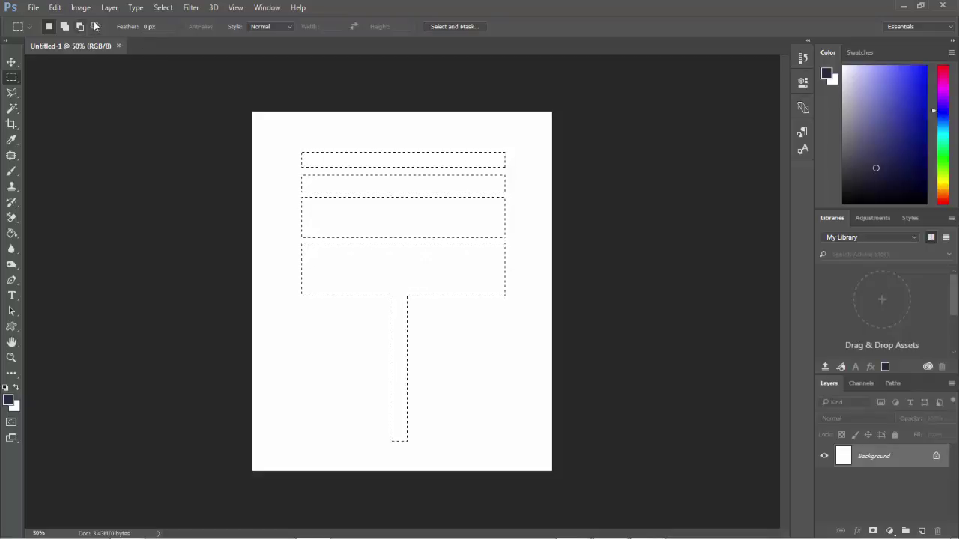
Step: Try a background-colour fill, undo it, then fill the selection with the navy foreground colour
click(55, 8)
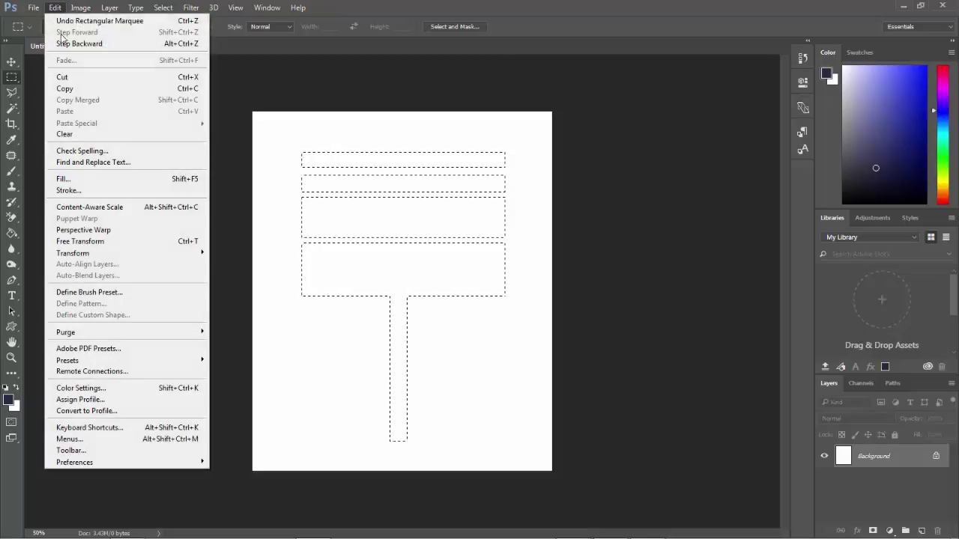
click(91, 182)
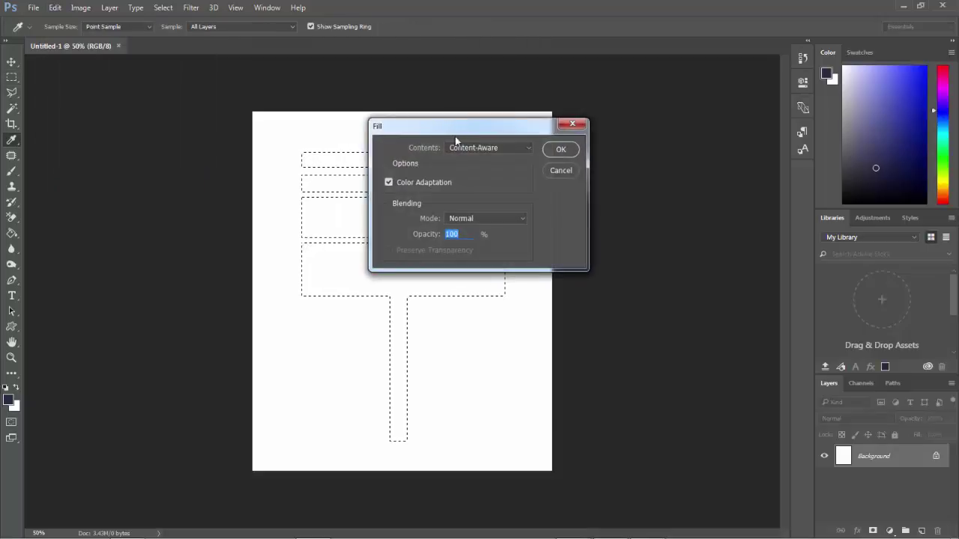
click(488, 148)
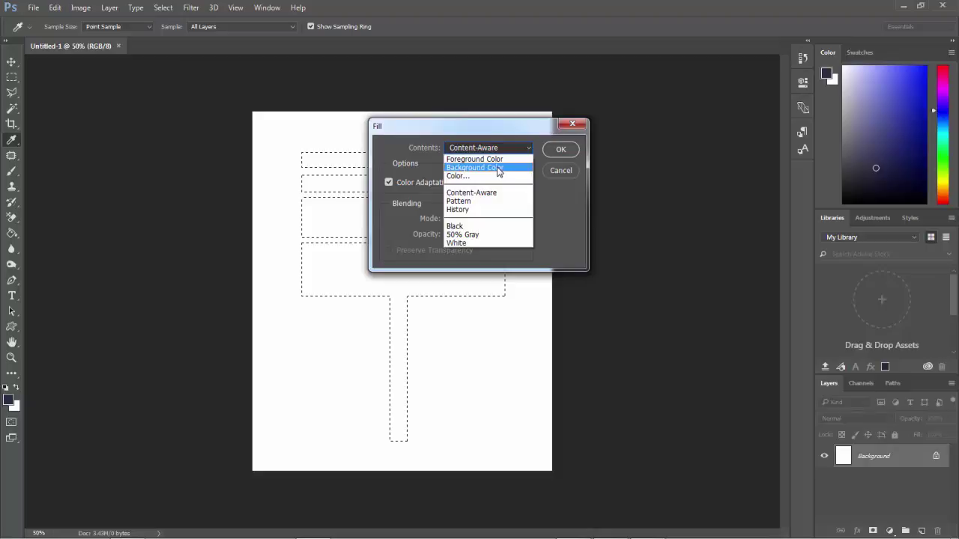
click(498, 168)
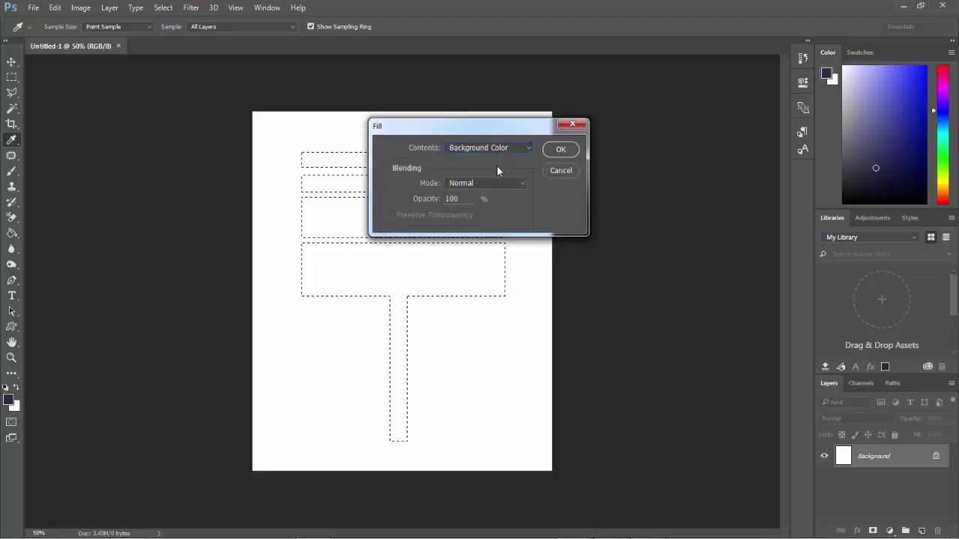
click(560, 150)
key(m)
key(ctrl+z)
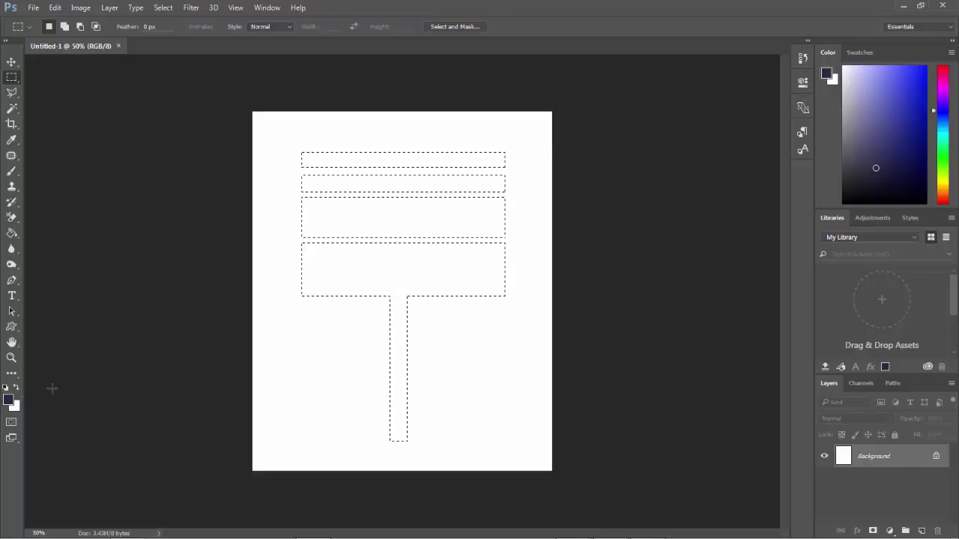
key(alt+BackSpace)
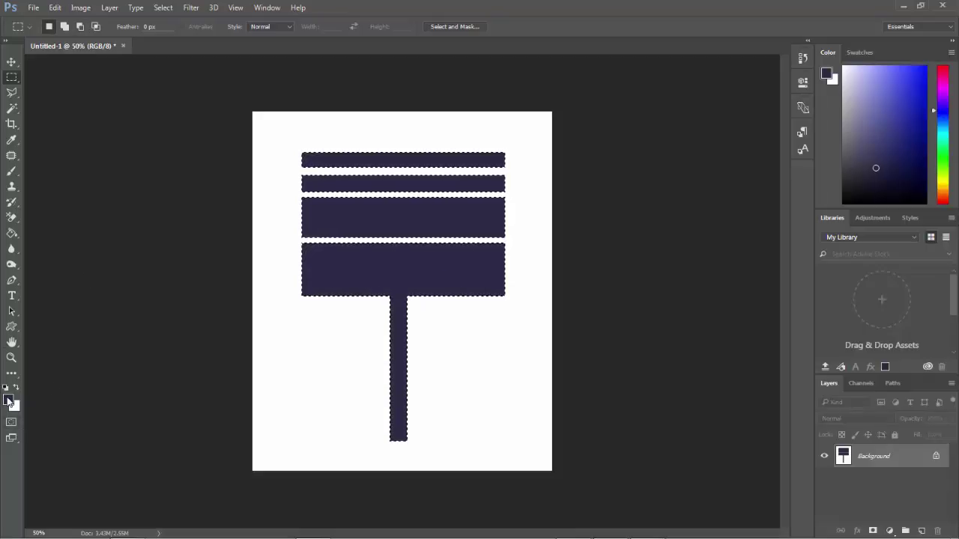
Step: Set the foreground colour to hex f32245 and fill the sign shape with it
click(9, 401)
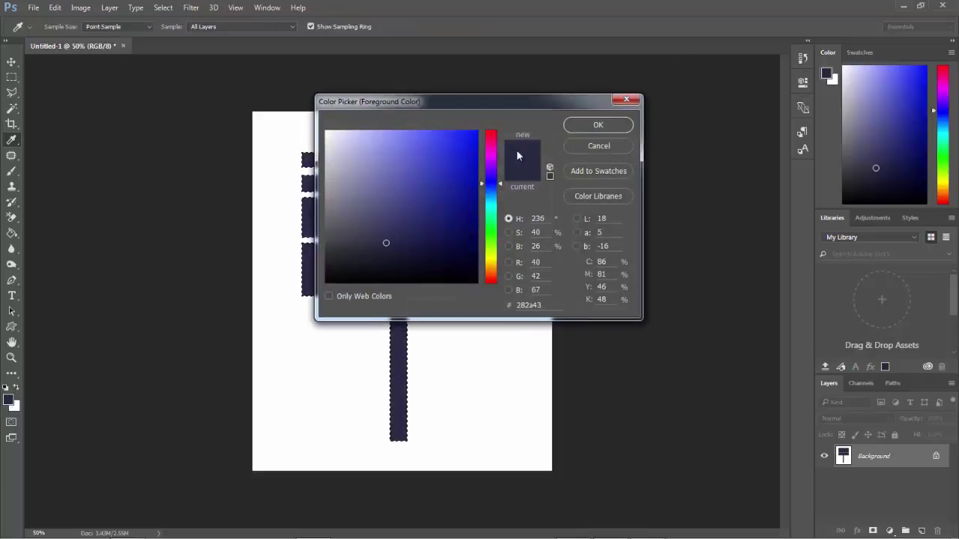
text(f32245)
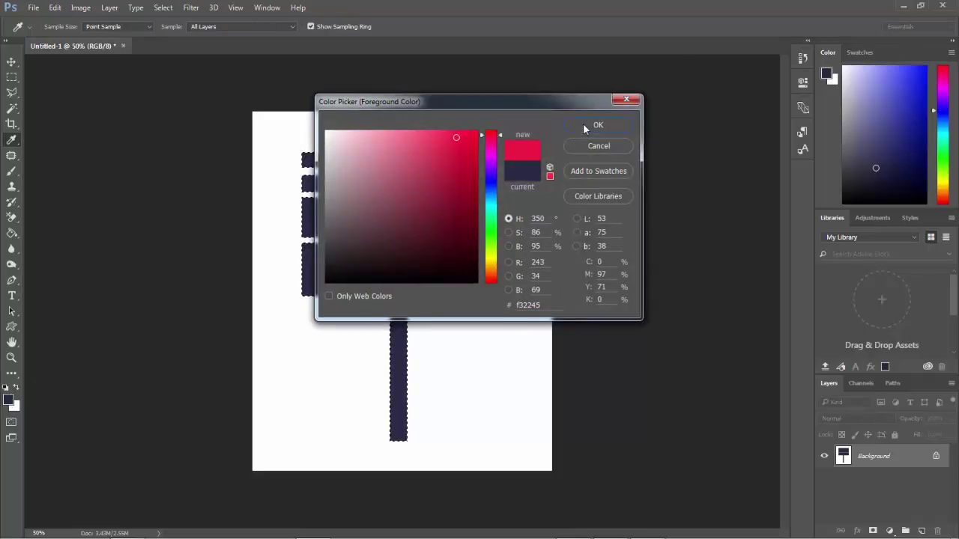
click(584, 126)
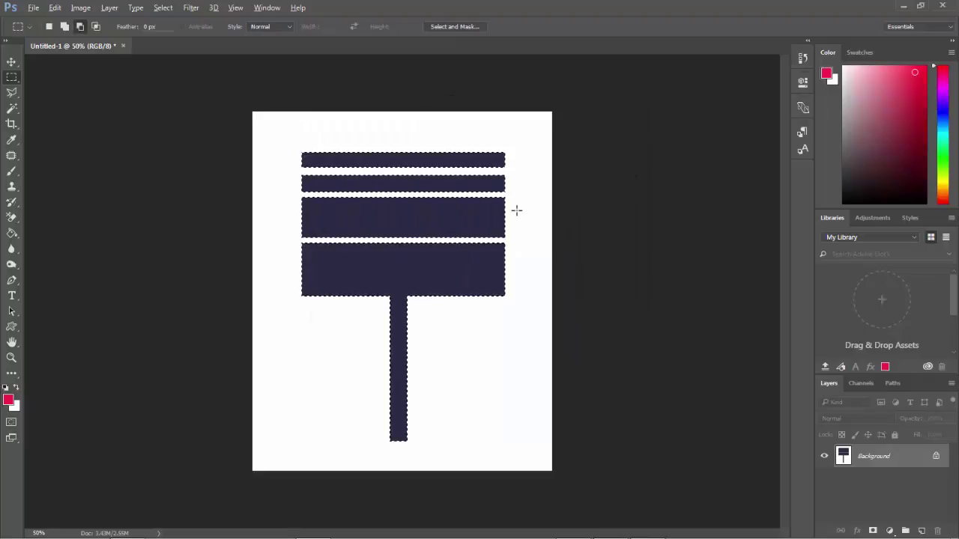
key(alt+BackSpace)
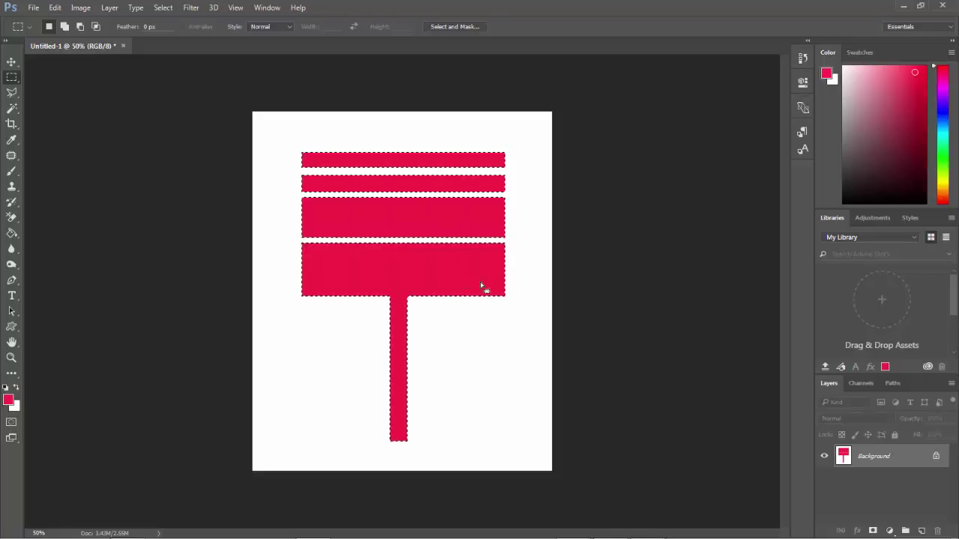
Step: Switch to the Elliptical Marquee, try adding and moving a circle, then undo and deselect
right_click(12, 78)
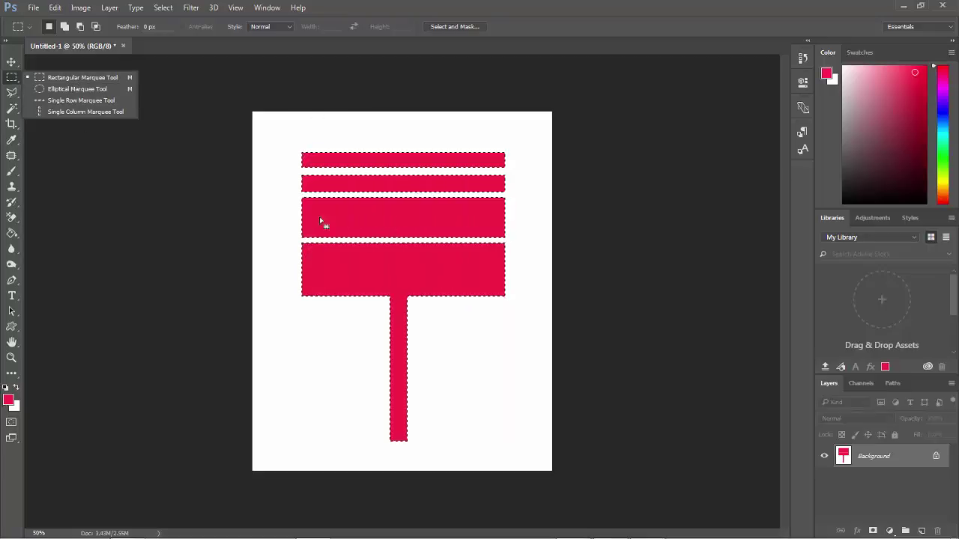
click(63, 91)
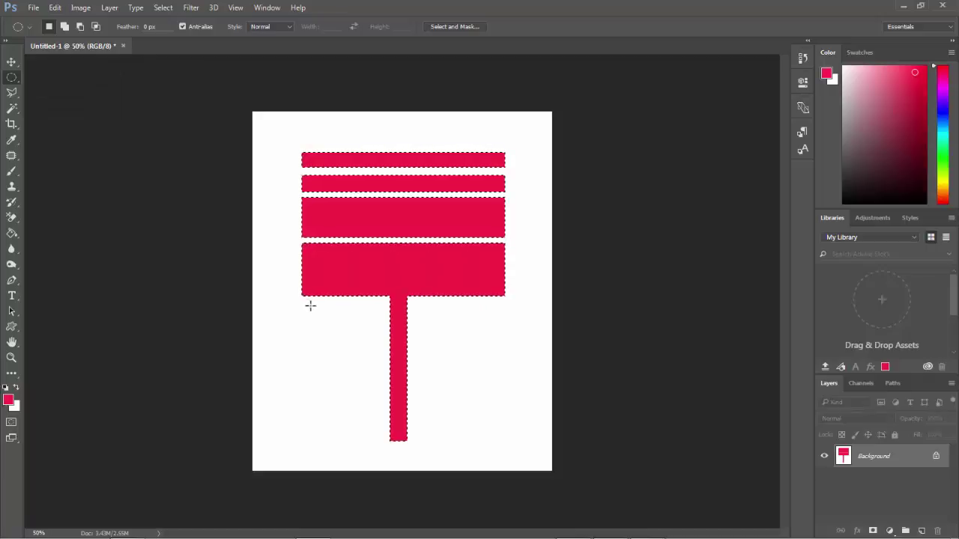
mouse_move(311, 309)
mouse_down()
mouse_move(345, 342)
mouse_move(351, 381)
mouse_move(398, 386)
mouse_move(426, 434)
mouse_move(475, 465)
mouse_move(325, 340)
mouse_move(411, 433)
mouse_move(448, 456)
mouse_move(338, 336)
mouse_move(364, 347)
mouse_move(456, 454)
mouse_up()
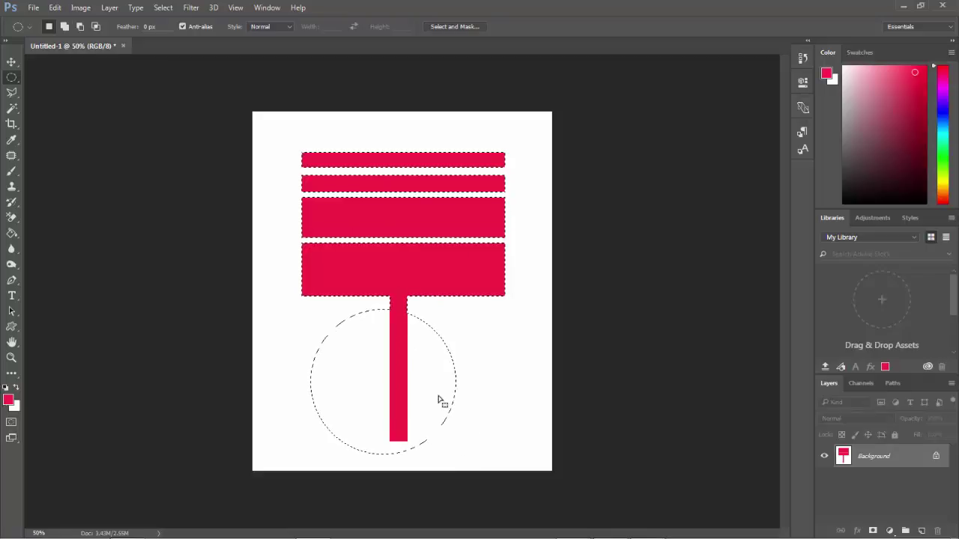
mouse_move(439, 400)
mouse_down()
mouse_move(467, 395)
mouse_move(456, 392)
mouse_move(463, 359)
mouse_move(433, 187)
mouse_move(453, 256)
mouse_up()
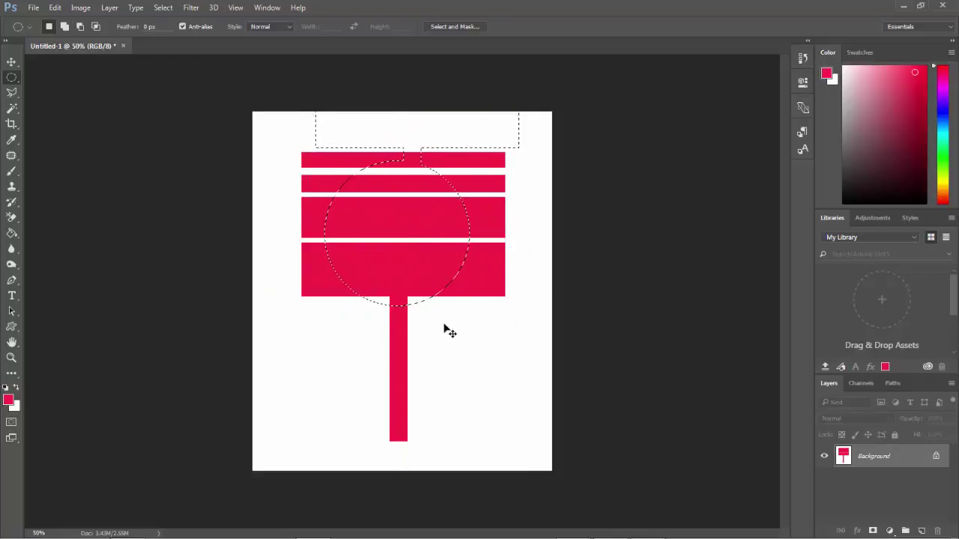
key(ctrl+z)
key(ctrl+d)
Step: Draw a wide ellipse around the lower stem, opening Fill but cancelling it
drag(280, 326, 375, 431)
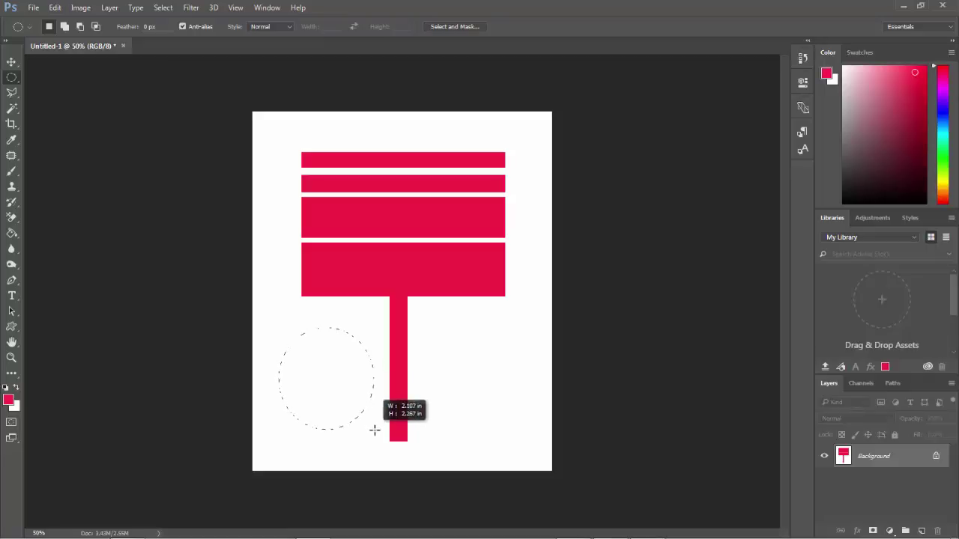
mouse_move(375, 430)
mouse_down()
mouse_move(324, 351)
mouse_move(391, 433)
mouse_move(524, 407)
mouse_move(539, 444)
mouse_move(514, 385)
mouse_move(508, 453)
mouse_up()
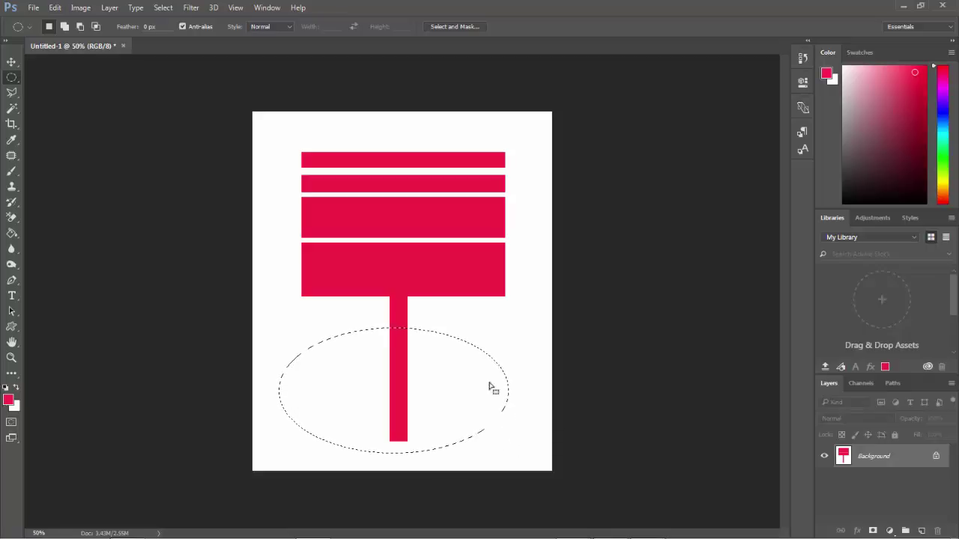
key(shift+F5)
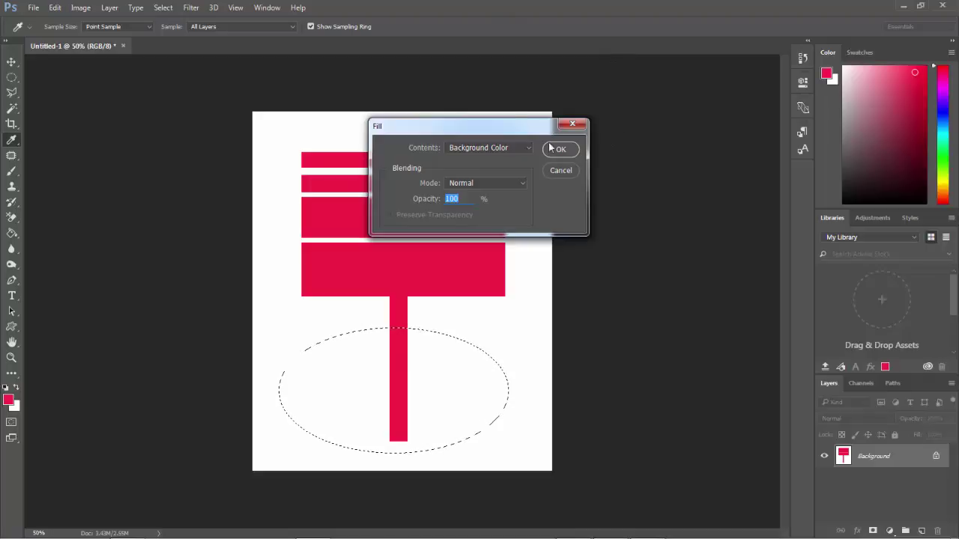
click(560, 169)
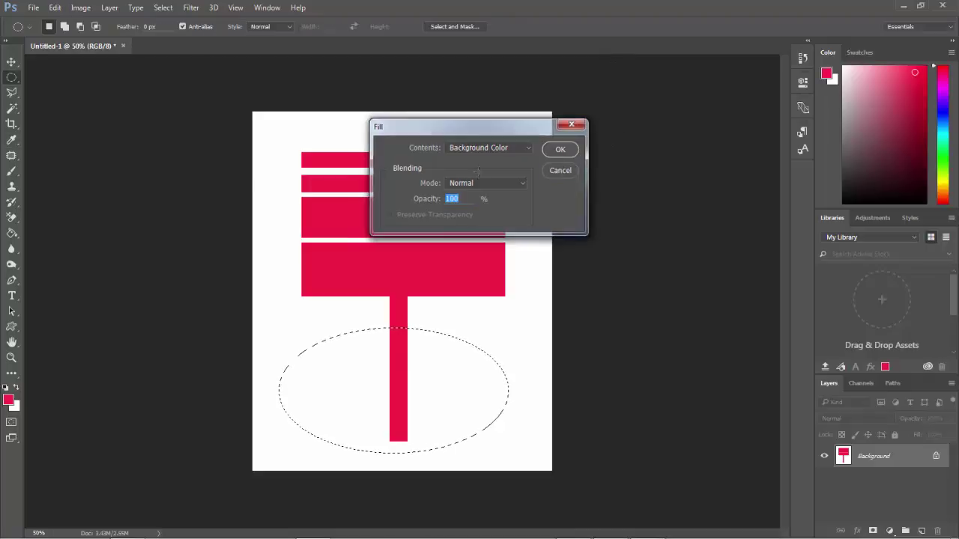
right_click(9, 81)
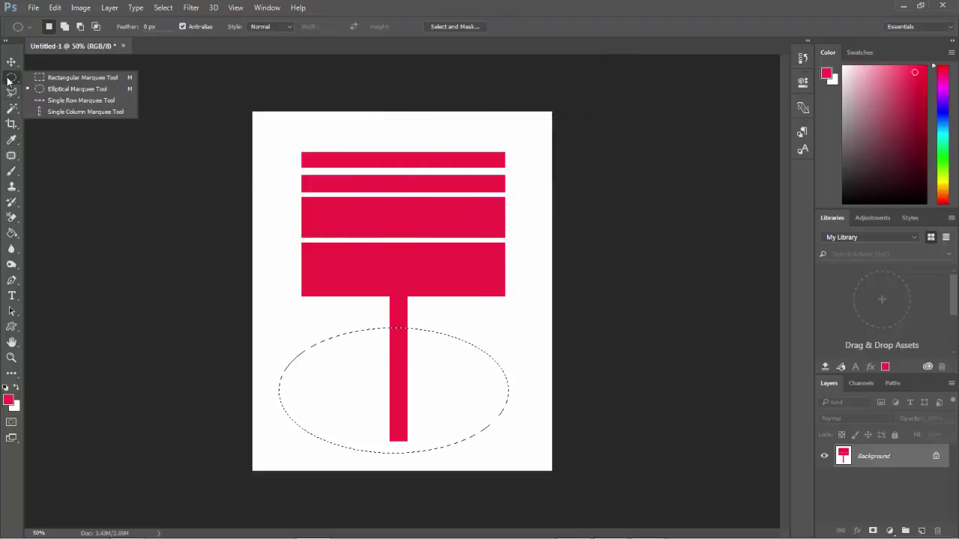
Step: Select one-pixel rows at five heights across the canvas with the Single Row Marquee
click(65, 101)
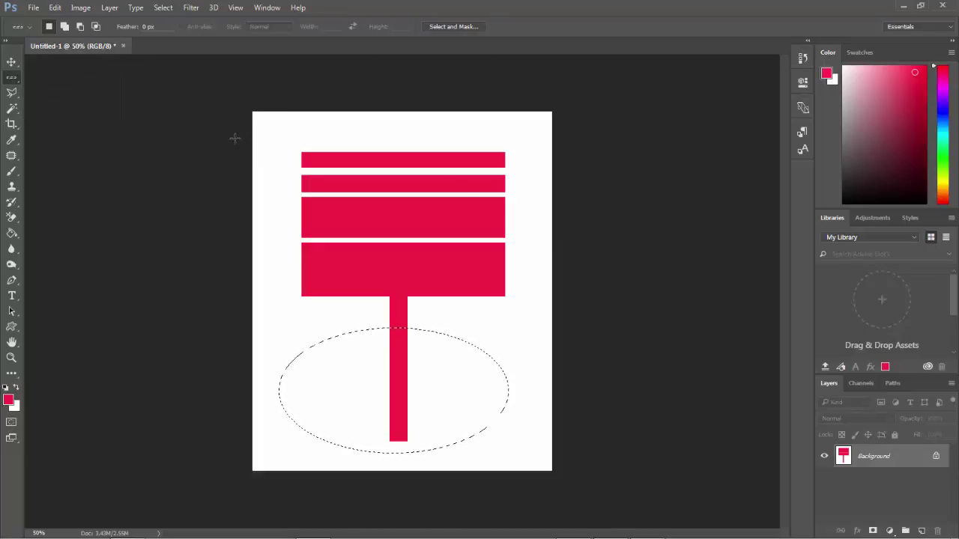
drag(239, 139, 450, 141)
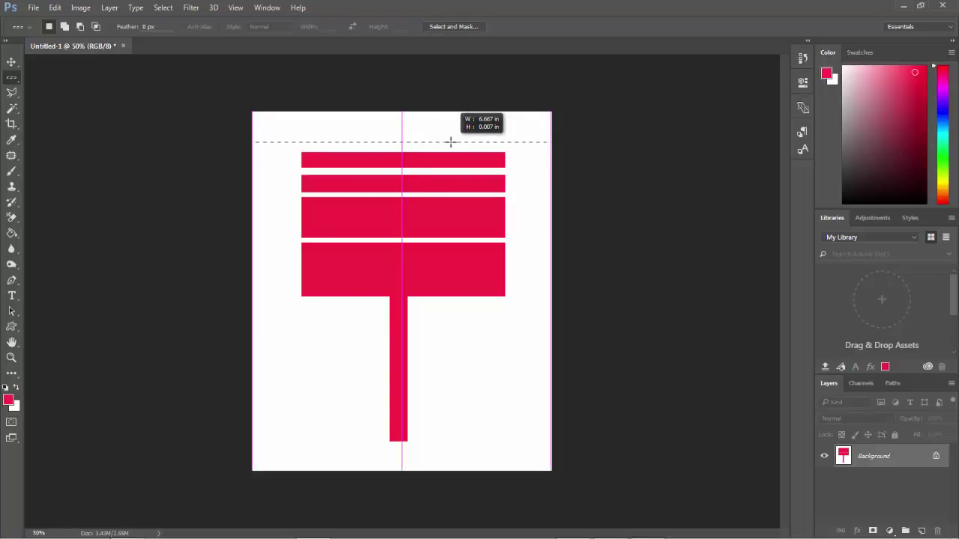
drag(450, 142, 448, 142)
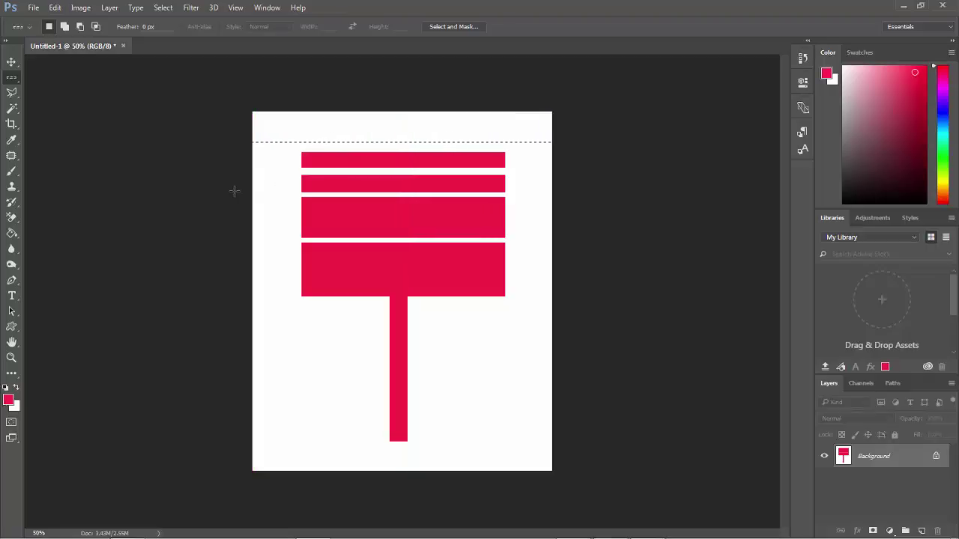
mouse_move(234, 324)
mouse_down()
mouse_move(583, 320)
mouse_move(578, 313)
mouse_up()
drag(235, 367, 235, 361)
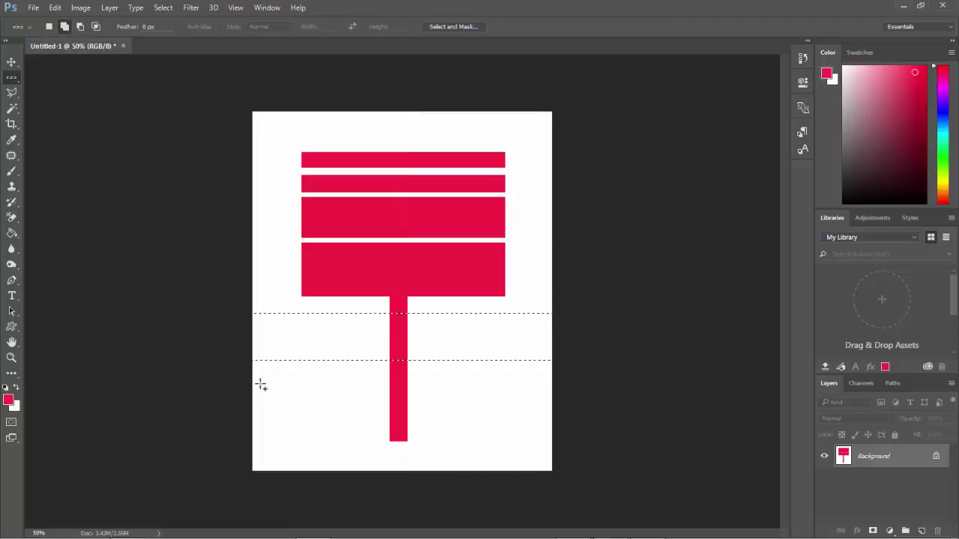
click(234, 418)
click(236, 228)
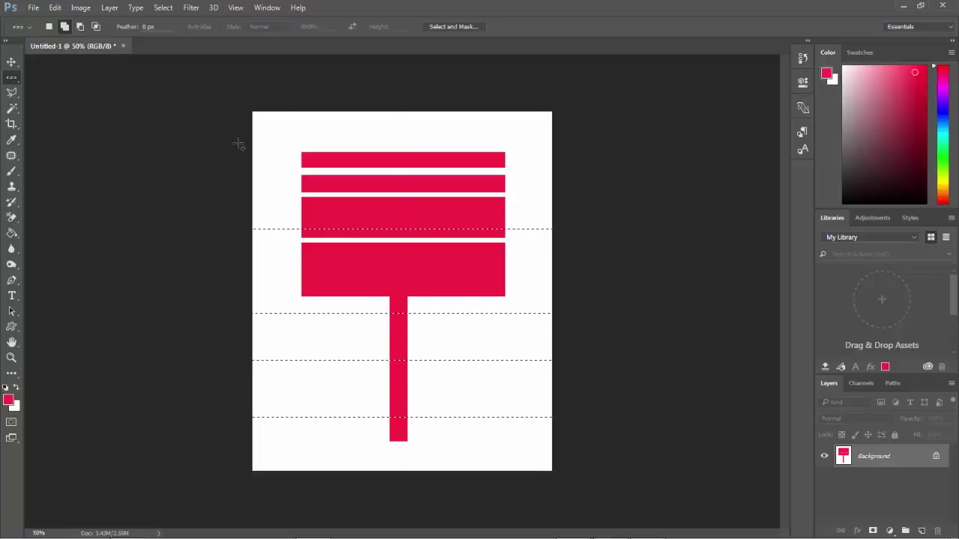
click(227, 142)
Step: Switch to the Single Column Marquee Tool in add-to-selection mode
right_click(14, 83)
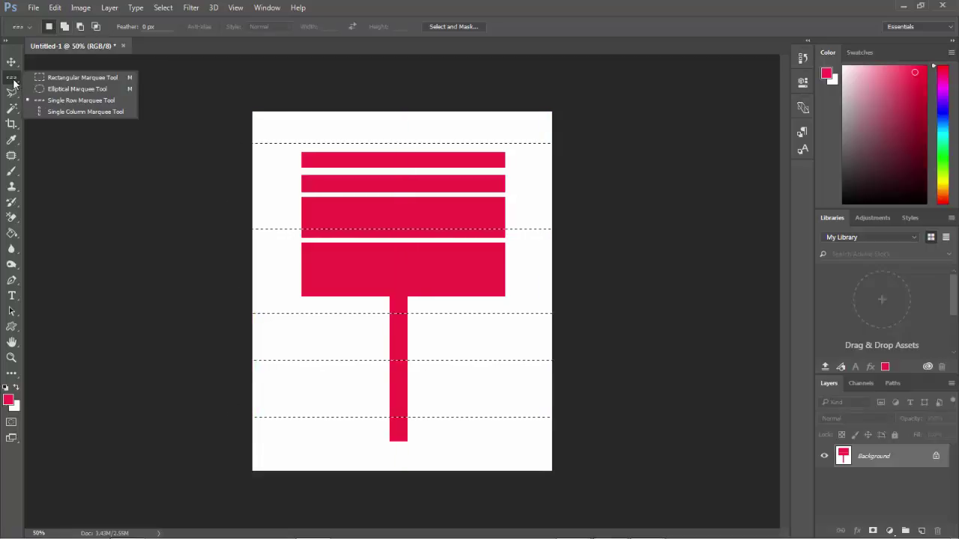
click(73, 111)
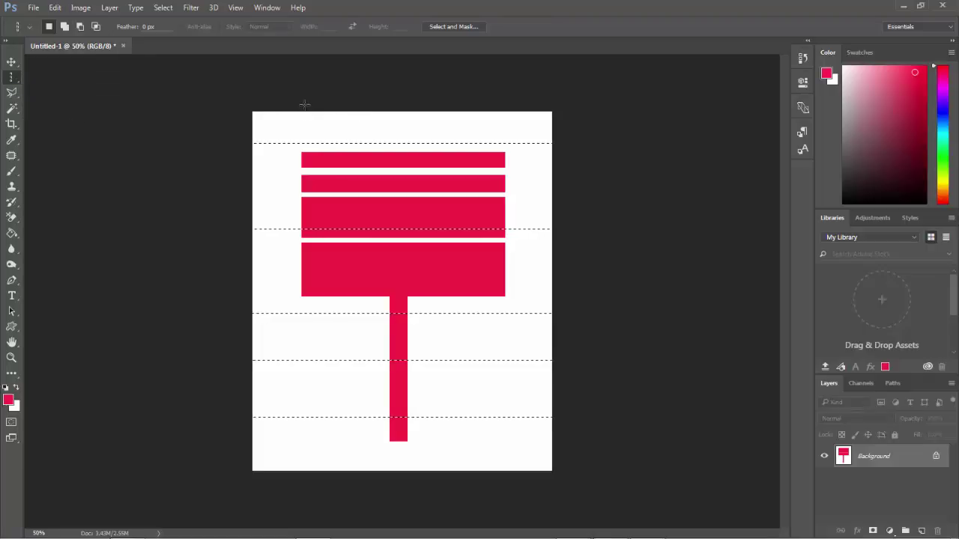
key(shift)
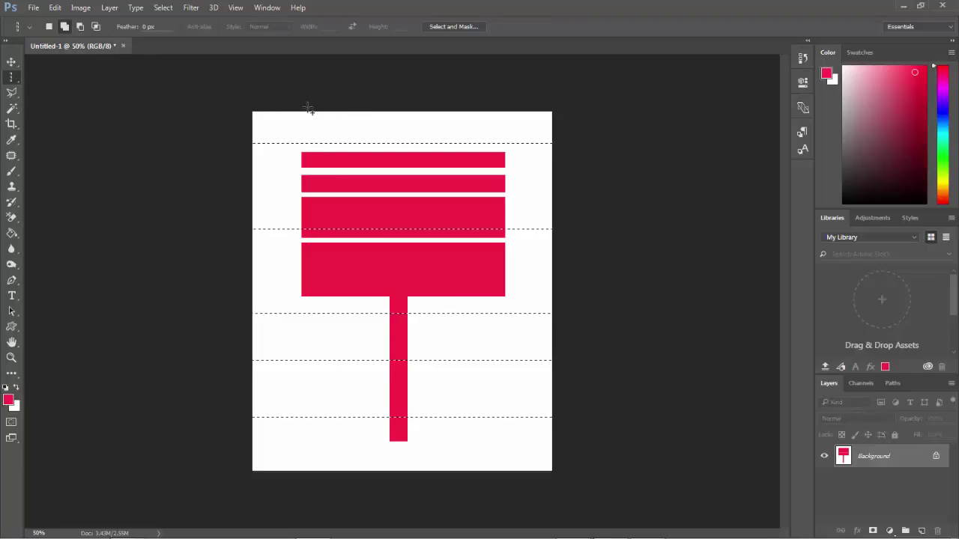
key(shift)
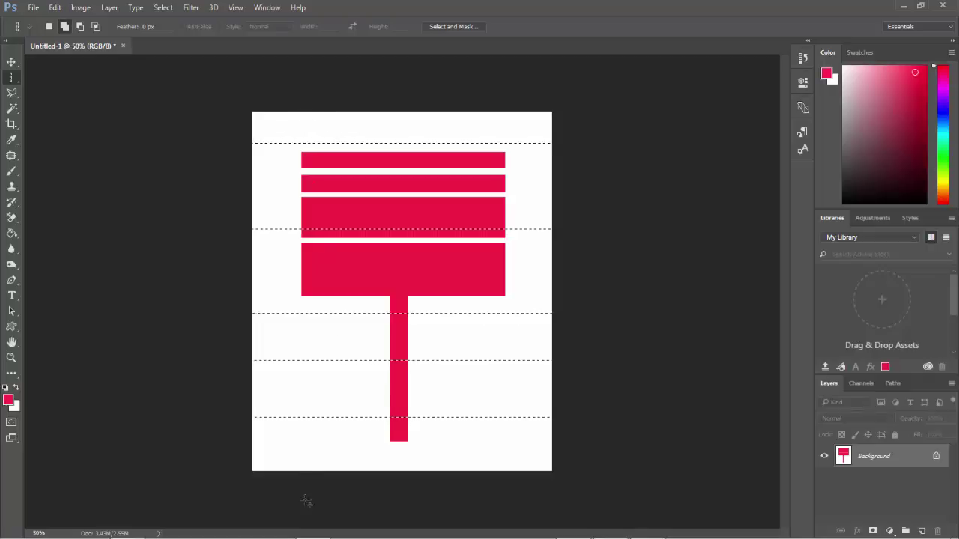
Step: Add four one-pixel column selections across the canvas, completing the grid with the rows
shift+click(305, 112)
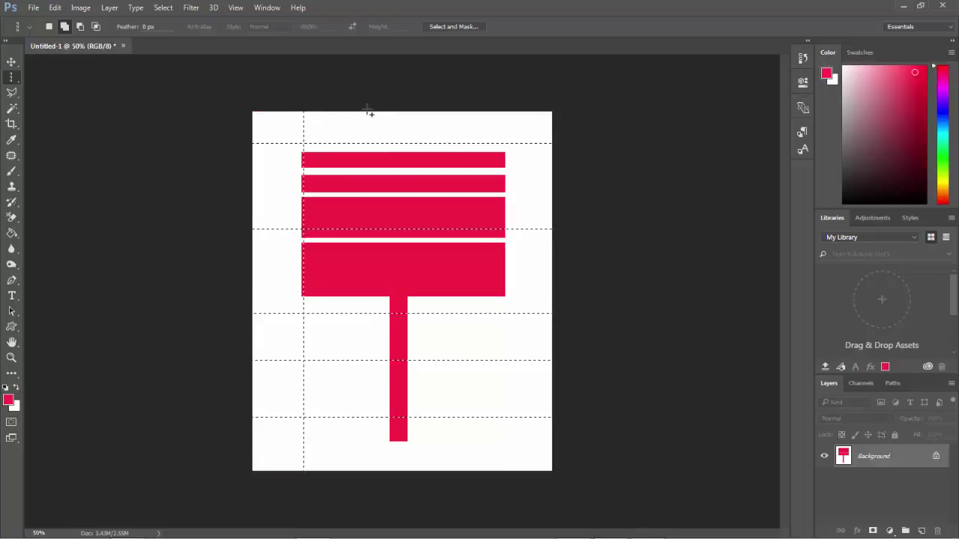
shift+click(366, 112)
shift+click(438, 112)
shift+click(495, 112)
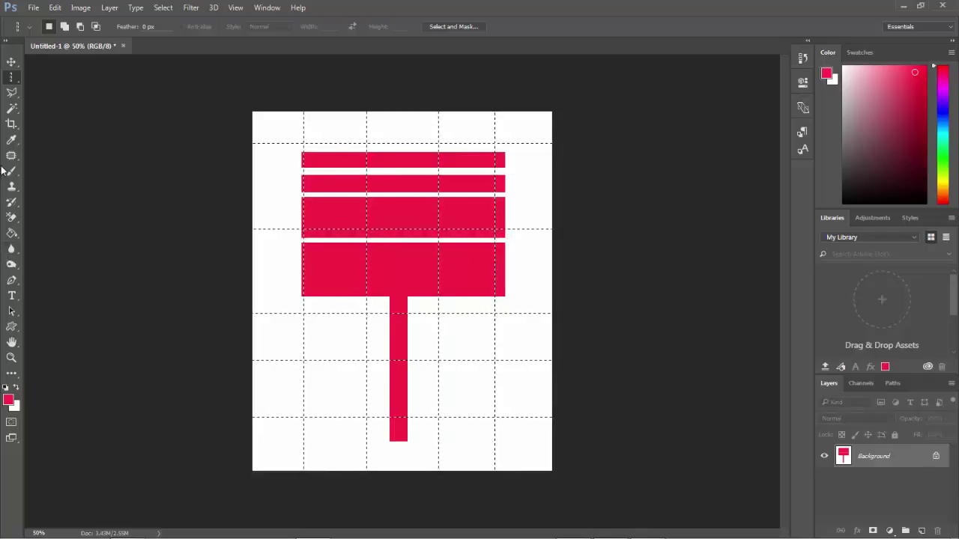
click(13, 97)
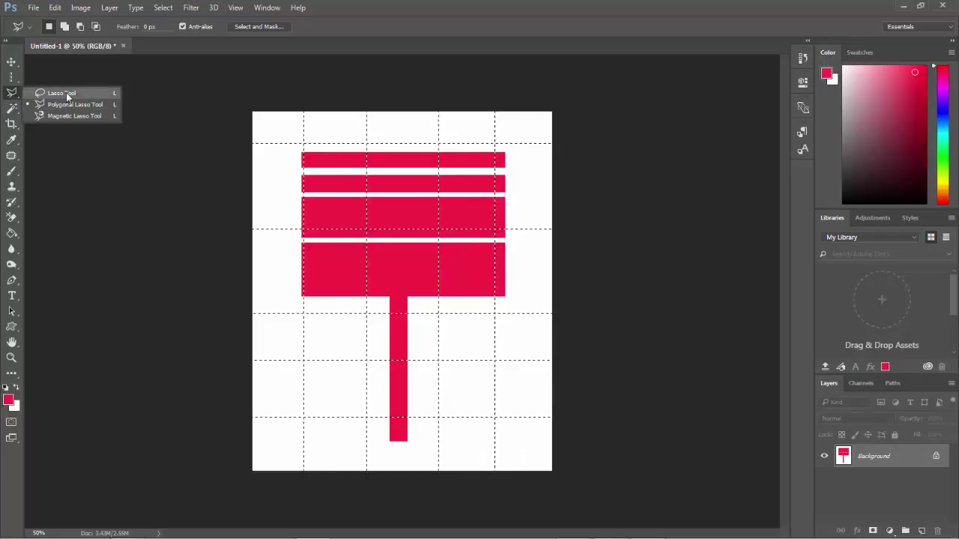
Step: Lasso a freehand hilly outline along the canvas bottom and fill it with red
click(64, 93)
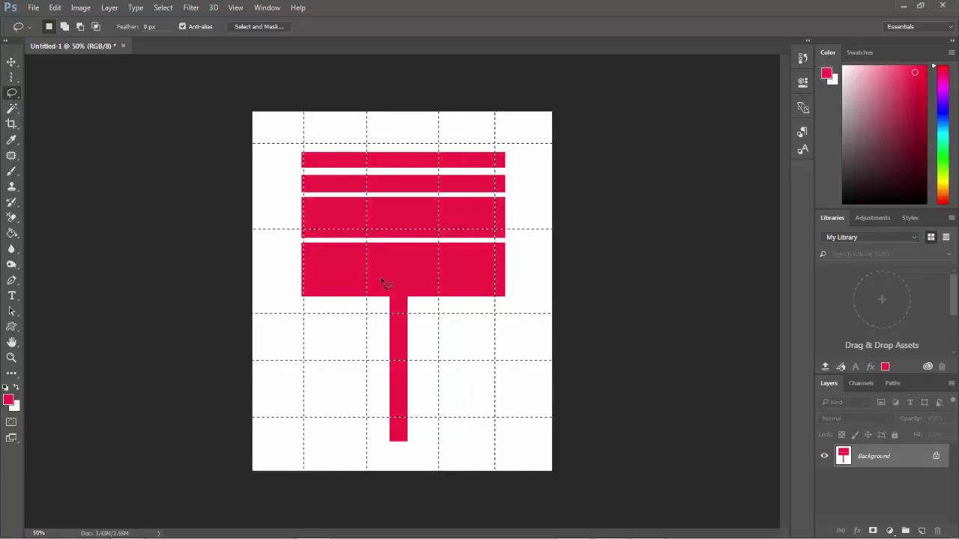
key(ctrl+d)
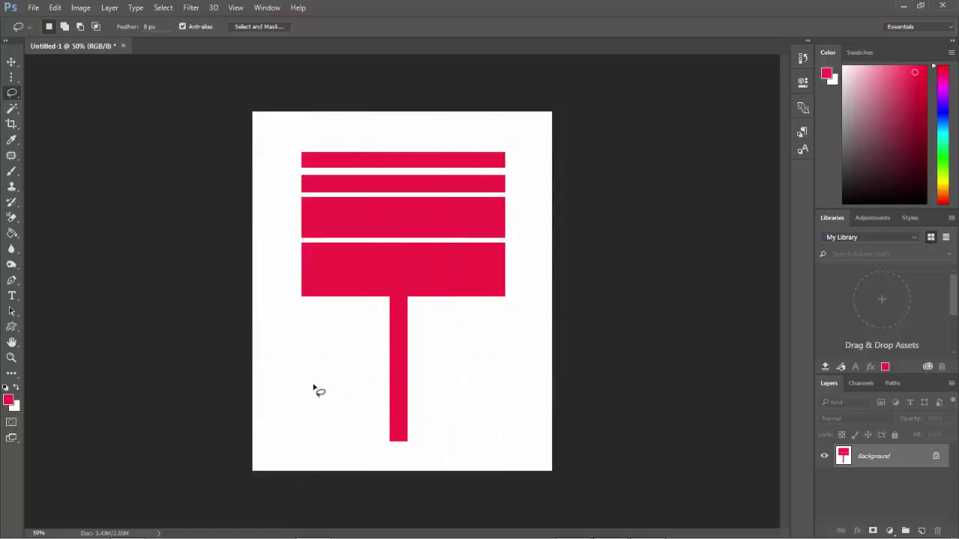
mouse_move(289, 387)
mouse_down()
mouse_move(392, 357)
mouse_move(487, 353)
mouse_move(420, 377)
mouse_move(455, 409)
mouse_up()
click(421, 409)
mouse_move(257, 458)
mouse_down()
mouse_move(313, 376)
mouse_move(365, 400)
mouse_move(385, 376)
mouse_move(413, 377)
mouse_move(439, 385)
mouse_move(458, 406)
mouse_move(531, 370)
mouse_move(550, 380)
mouse_move(602, 457)
mouse_move(602, 497)
mouse_move(274, 504)
mouse_move(201, 492)
mouse_up()
key(alt)
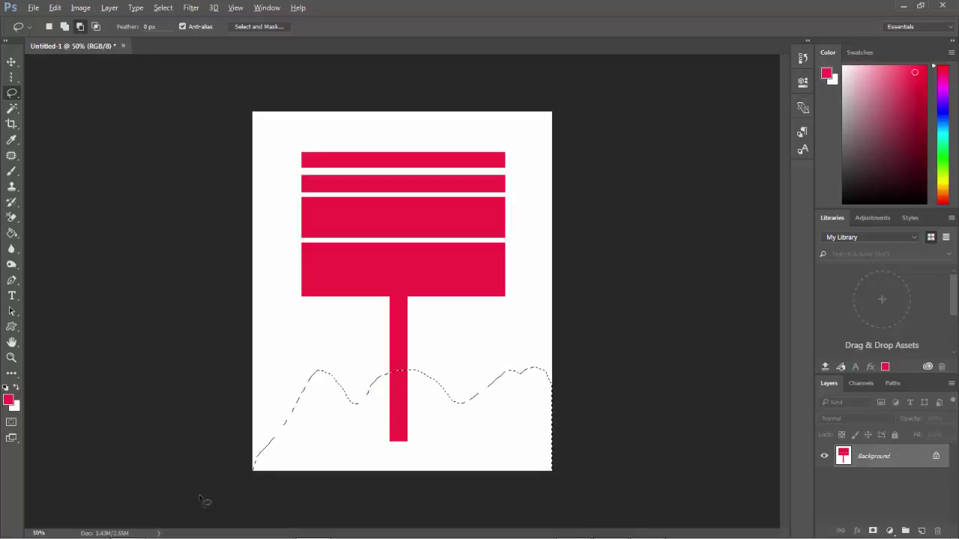
key(alt+BackSpace)
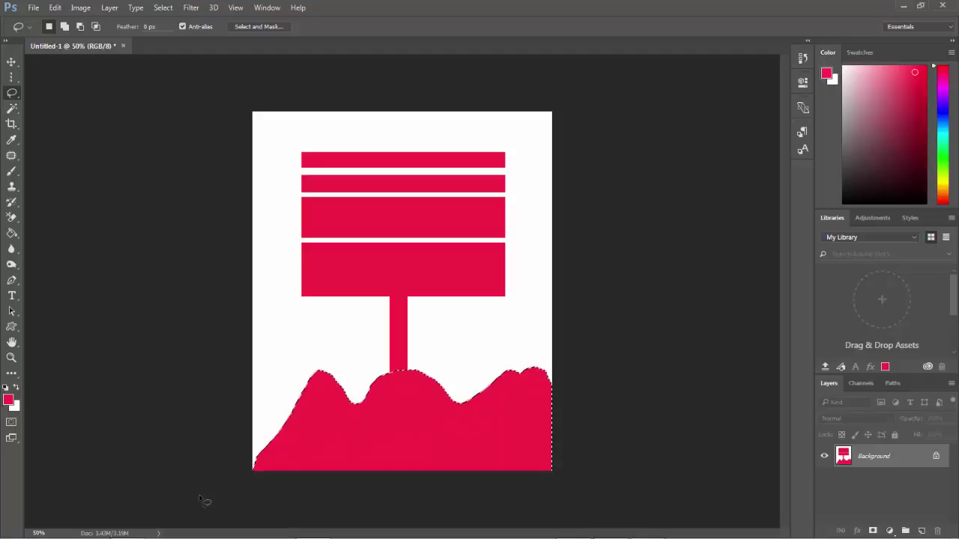
right_click(13, 94)
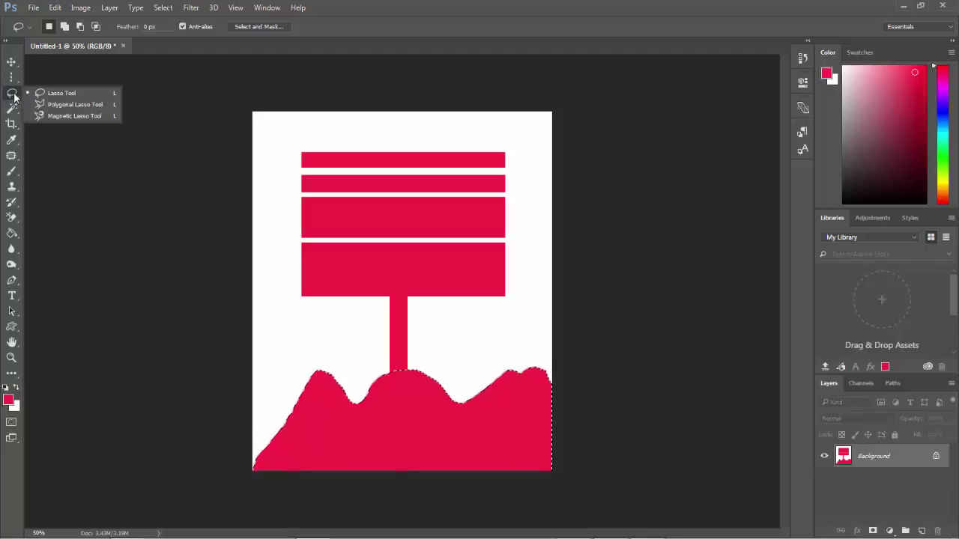
Step: Draw a thin four-corner Polygonal Lasso selection along the top edge of the red sign
click(68, 105)
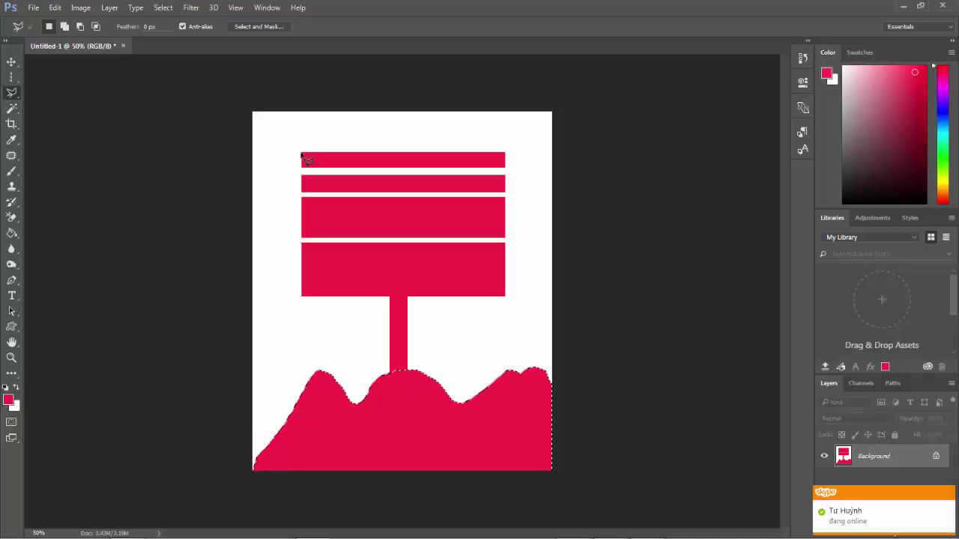
click(301, 152)
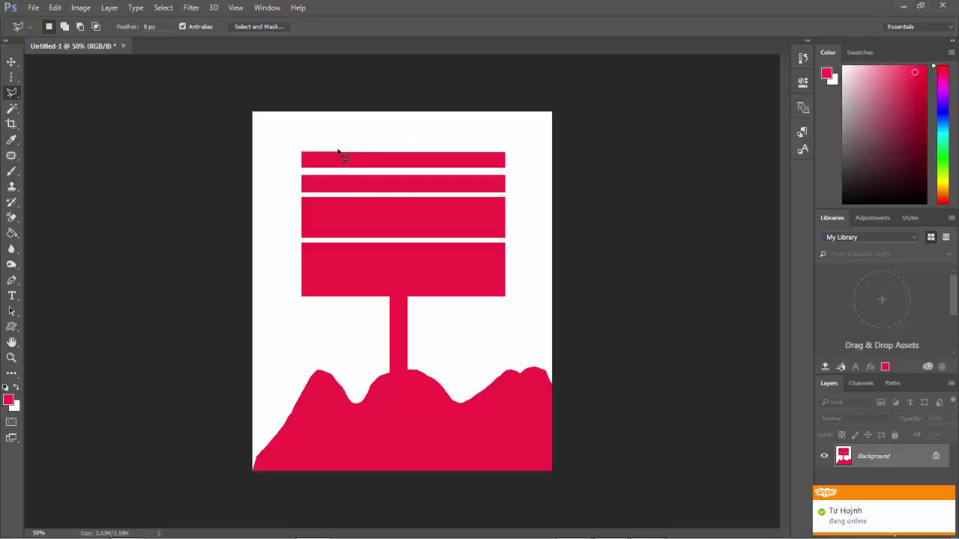
click(332, 146)
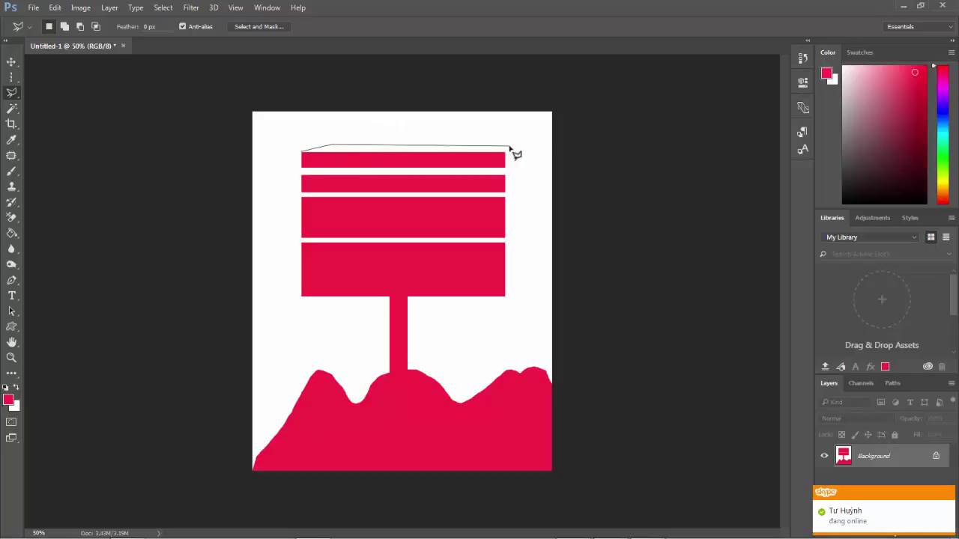
click(516, 146)
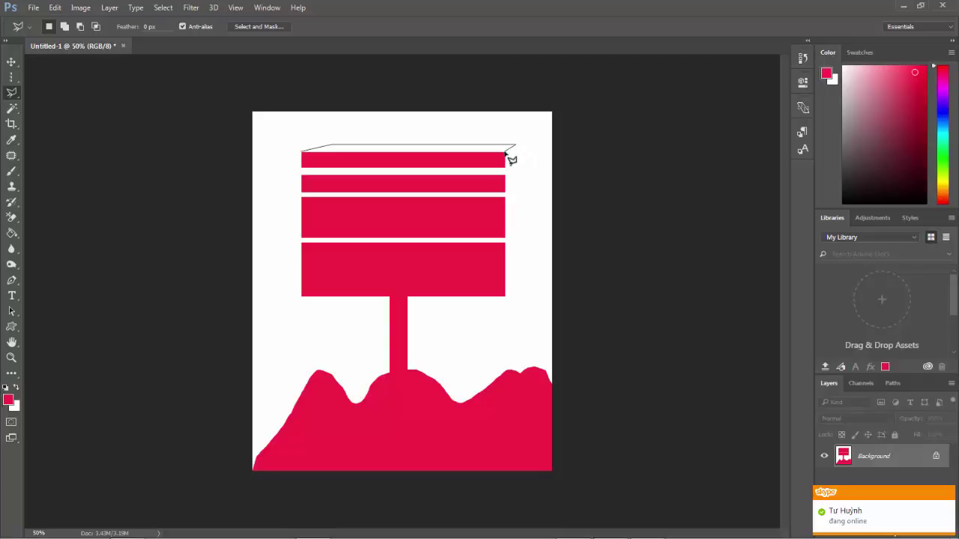
click(506, 153)
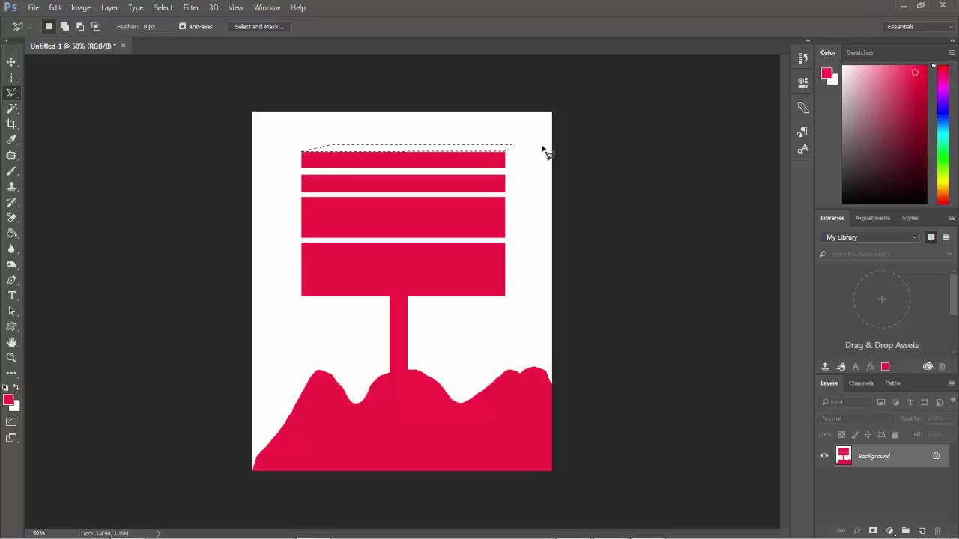
key(alt)
key(alt)
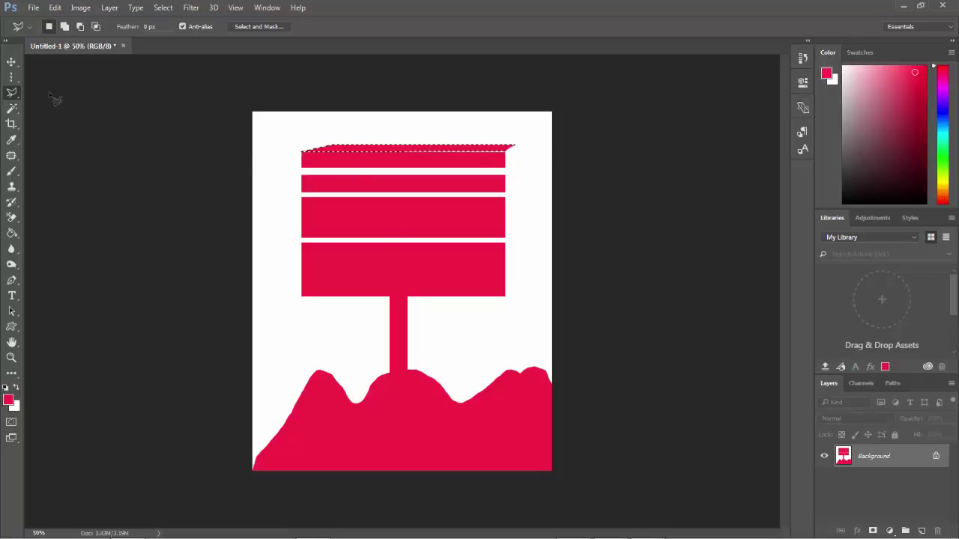
right_click(10, 93)
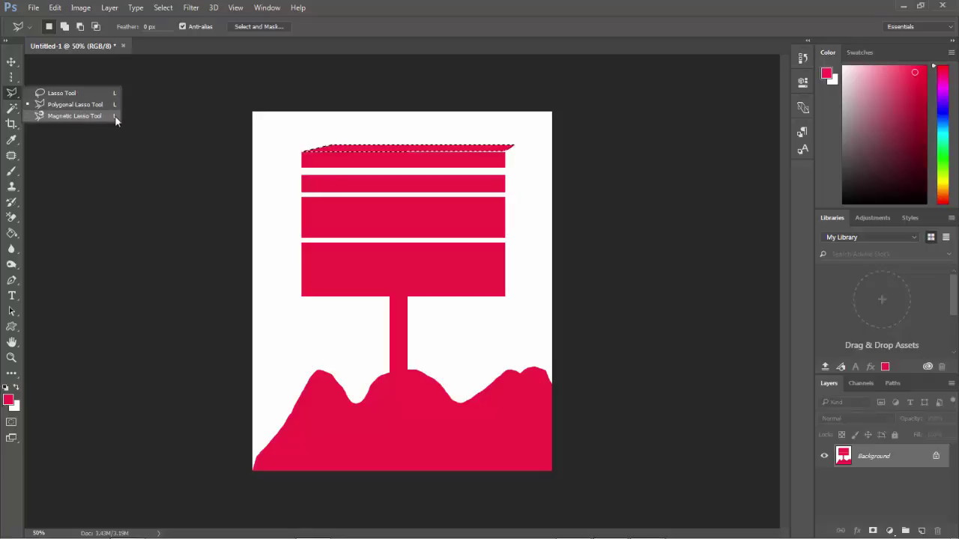
Step: Trace the red sign, stem and hills with the Magnetic Lasso, removing stray points, and close it
click(84, 114)
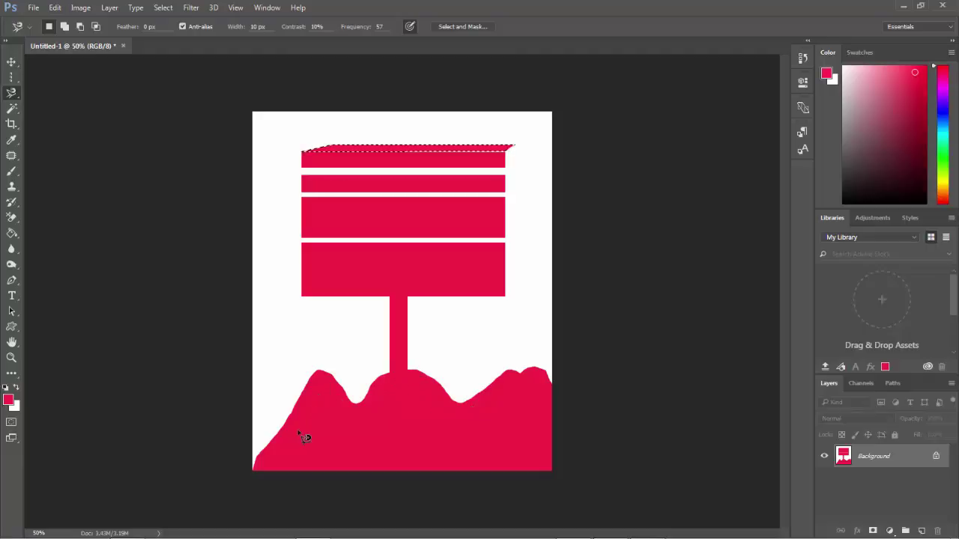
click(259, 453)
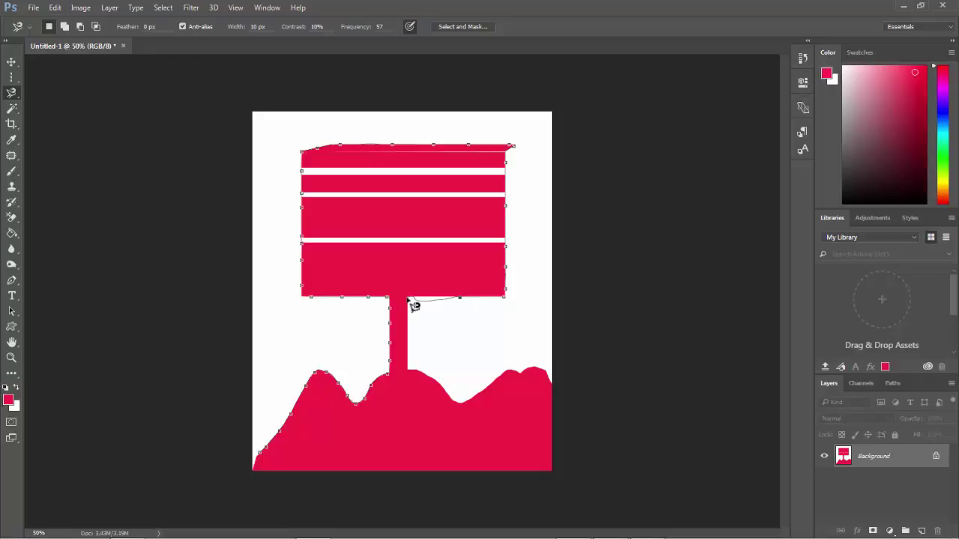
key(BackSpace)
key(BackSpace)
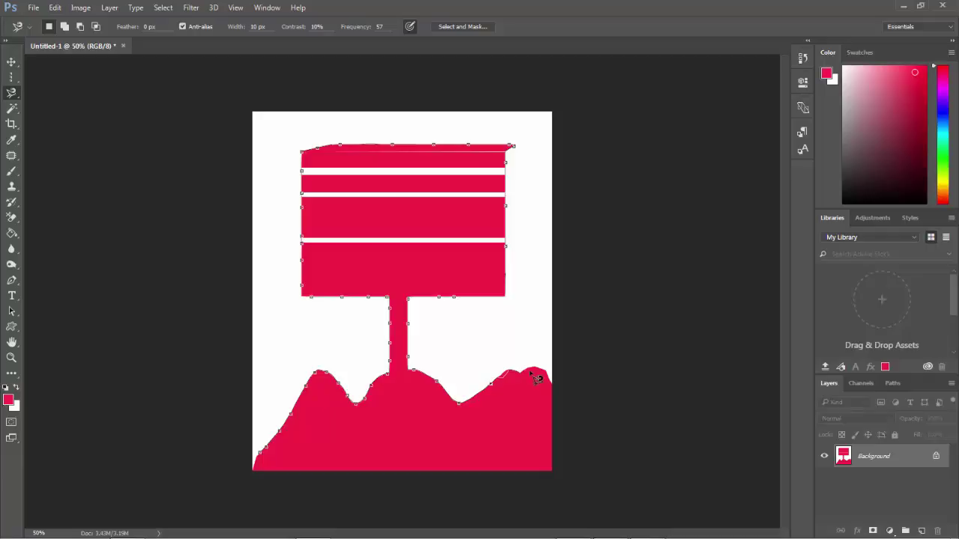
double_click(233, 479)
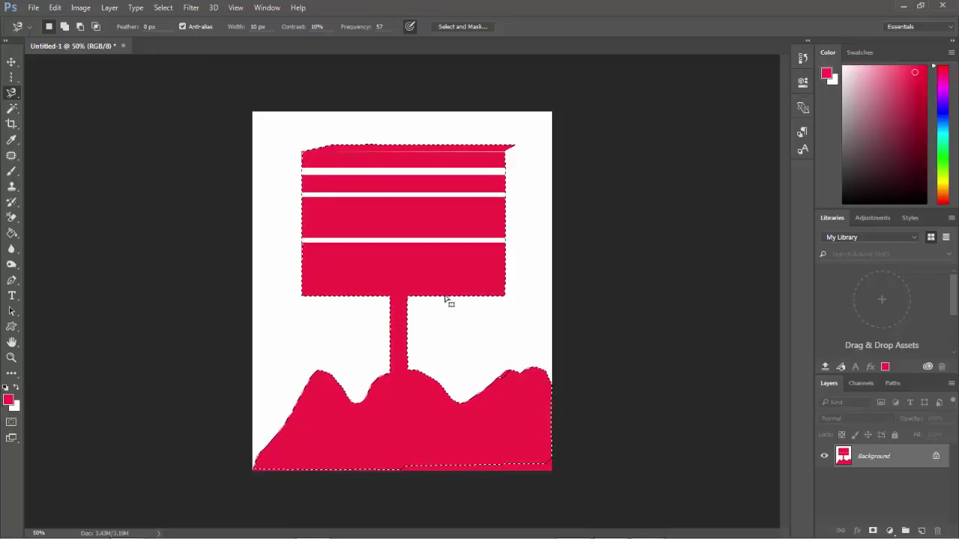
Step: Set the foreground colour to purple and fill the traced selection with it
click(8, 400)
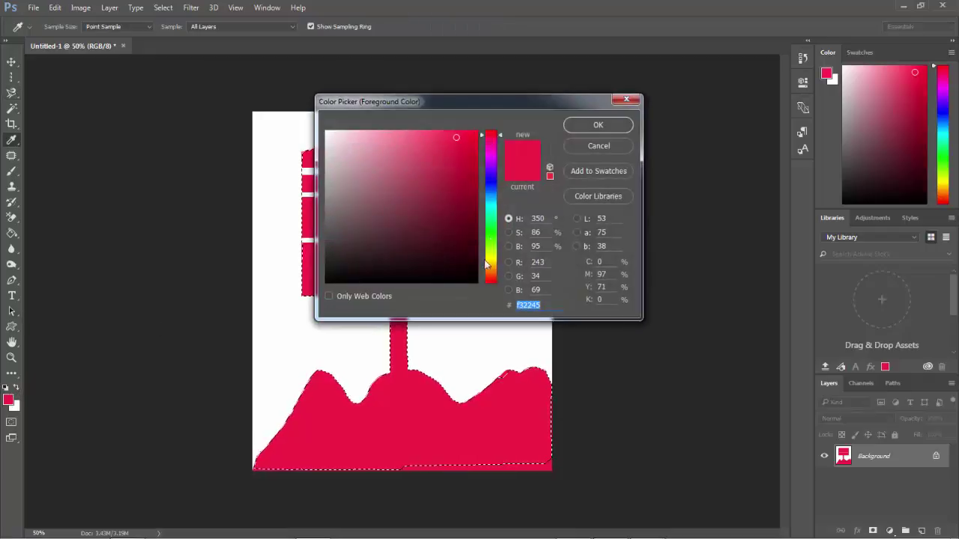
click(491, 173)
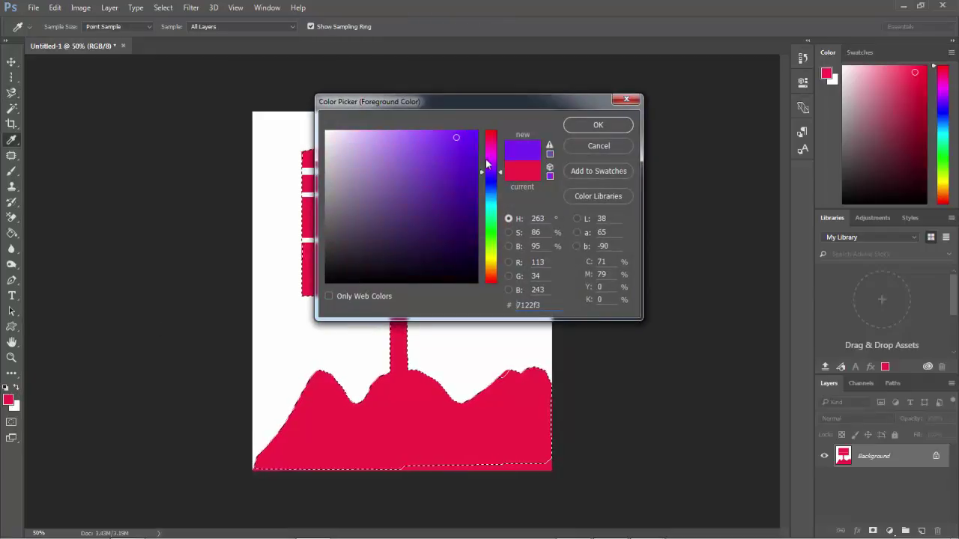
click(597, 126)
key(l)
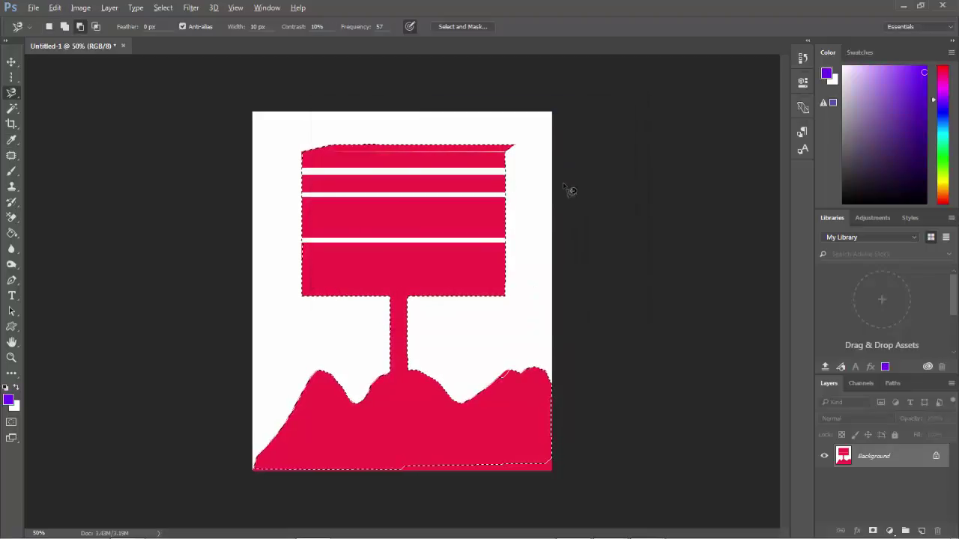
key(alt+BackSpace)
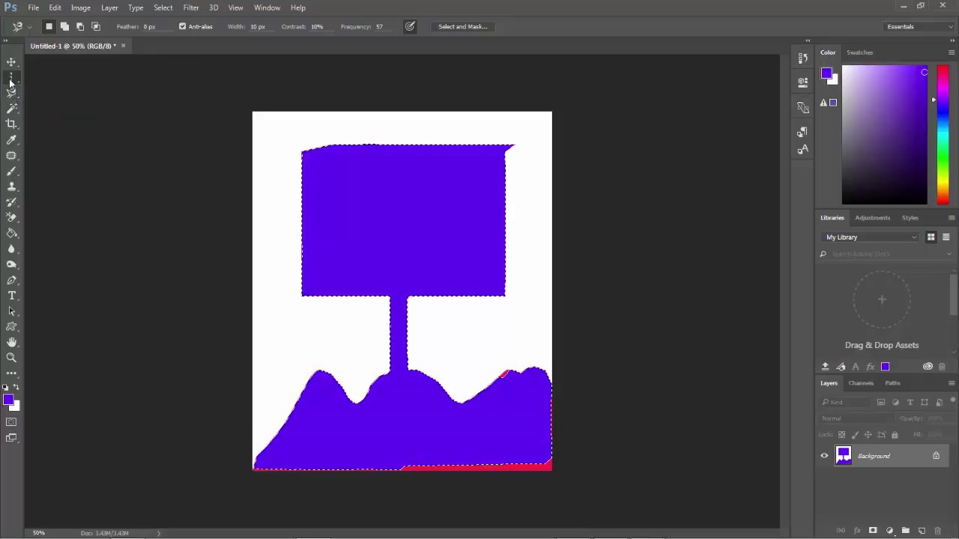
click(10, 77)
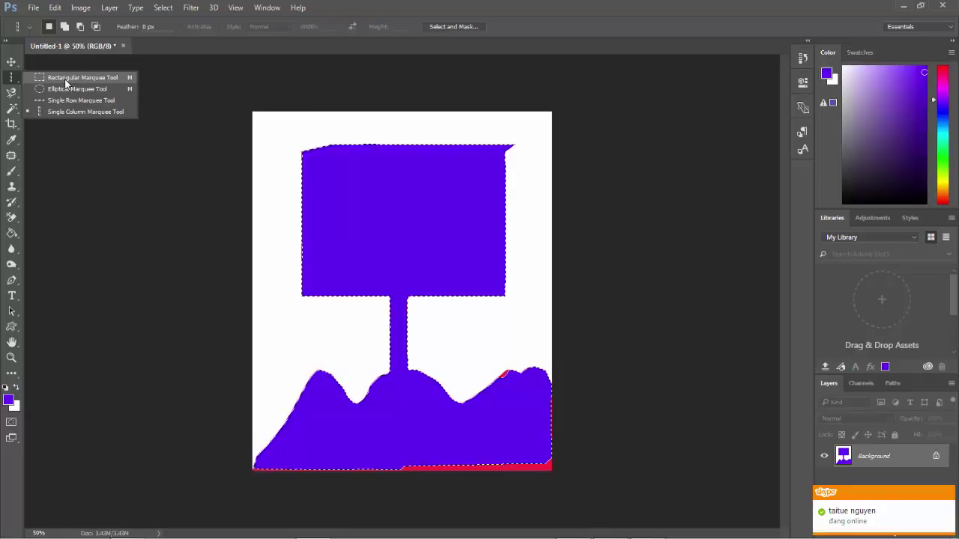
Step: Open tong-hop-phim-tat-cac-phan-mem-cua-adobe from the web > BAI DANG LEN WEB folder
click(66, 79)
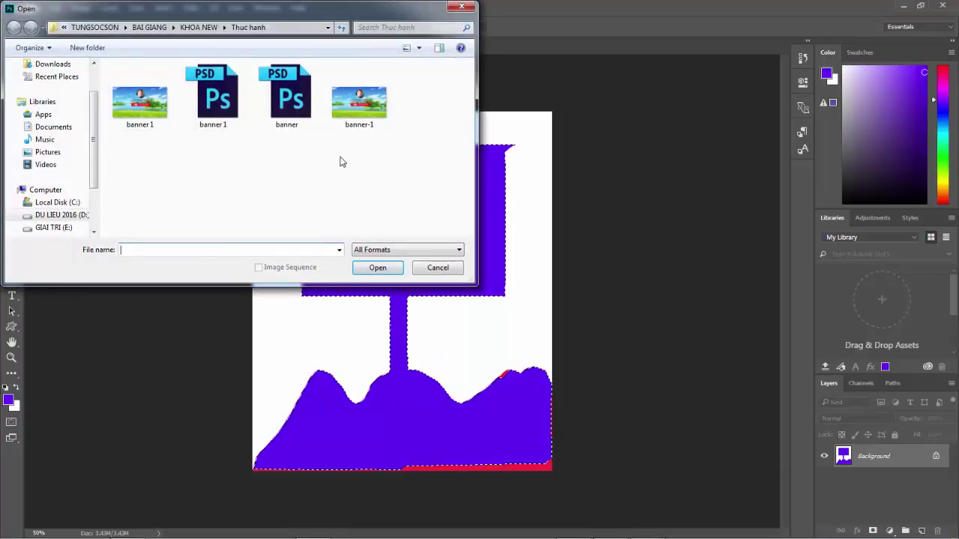
key(alt+Up)
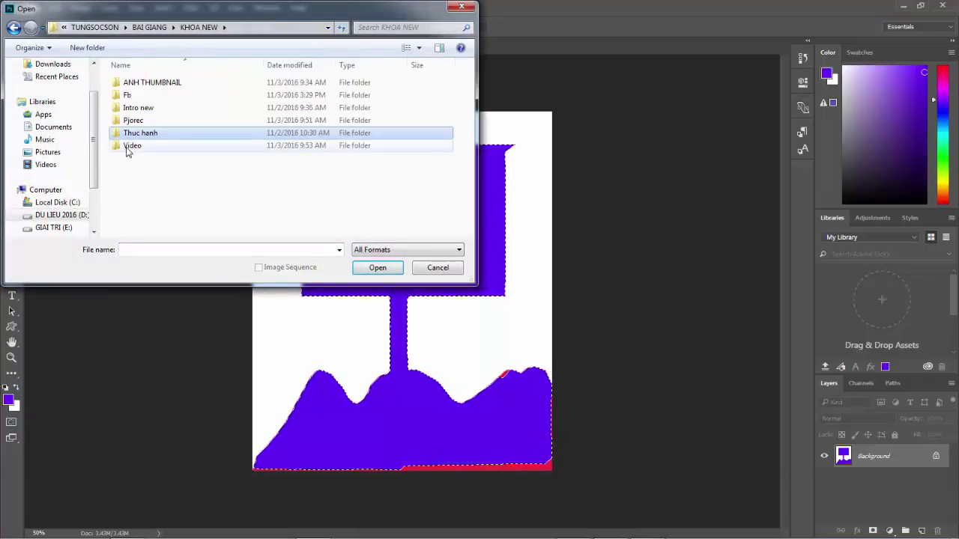
double_click(161, 82)
key(alt+Up)
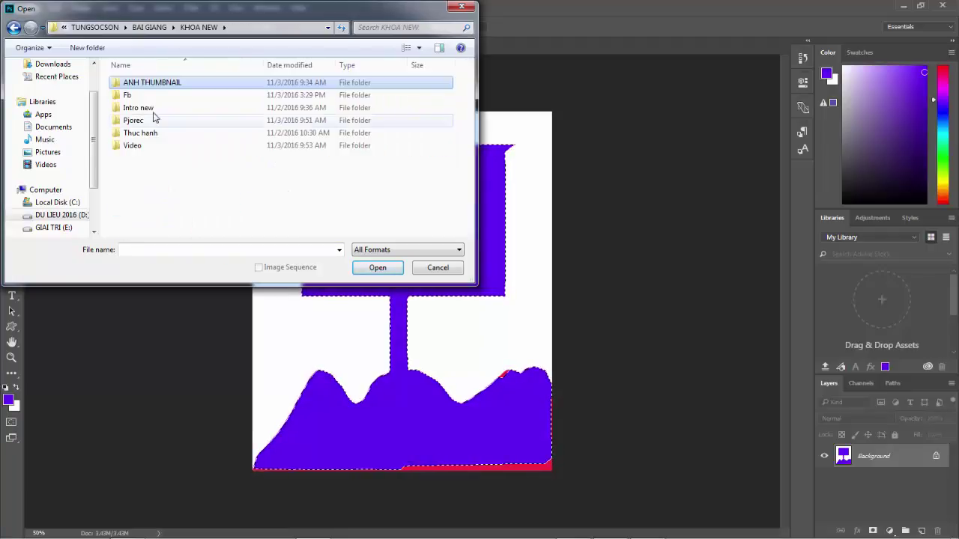
key(alt+Up)
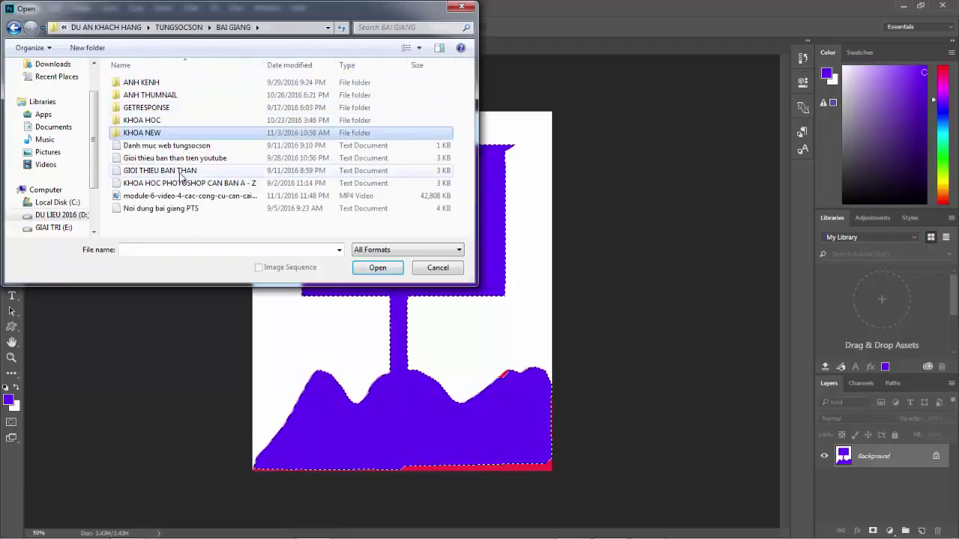
key(alt+Up)
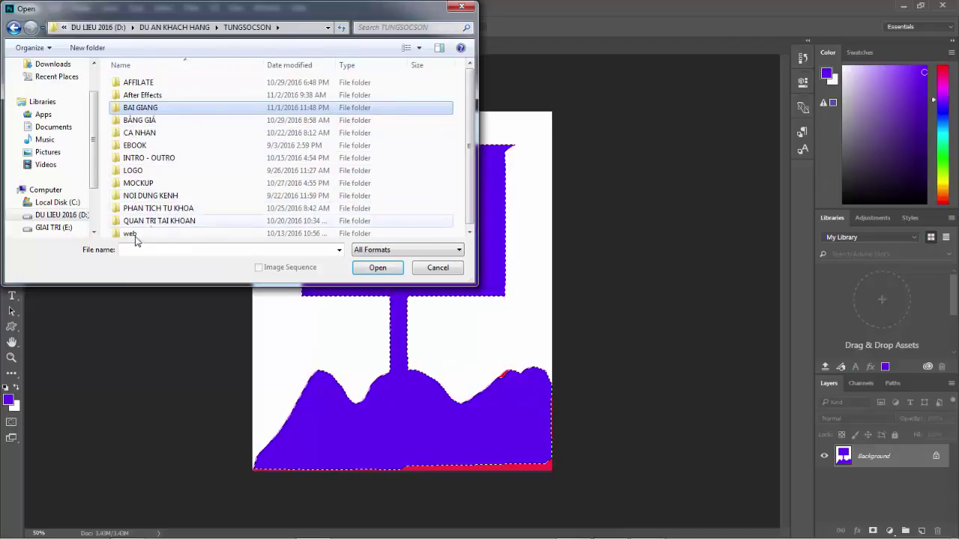
double_click(129, 232)
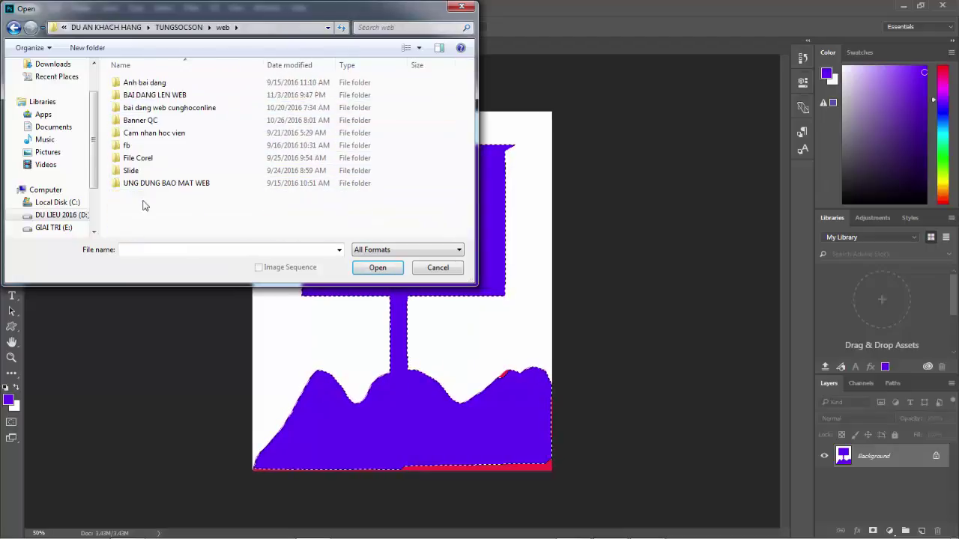
double_click(153, 96)
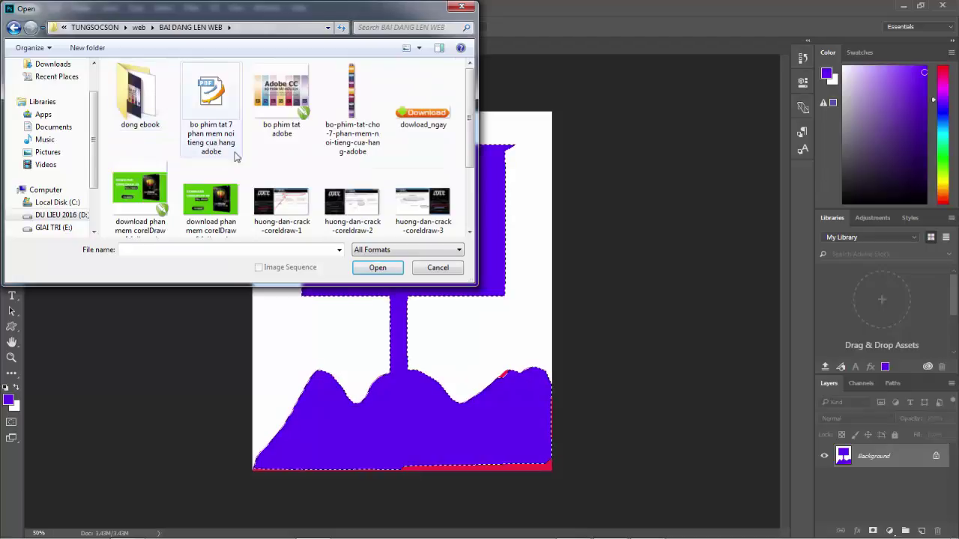
scroll(250, 174, down, 2)
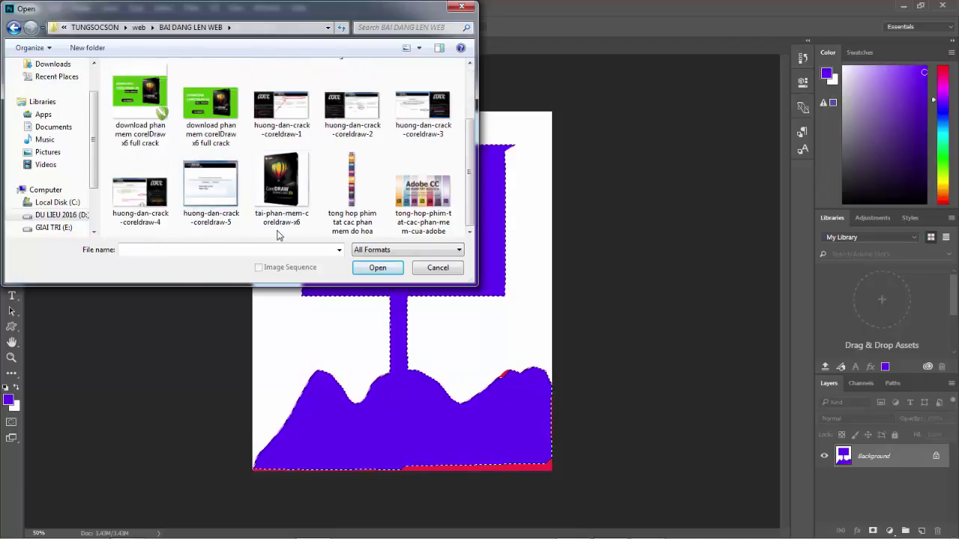
click(433, 204)
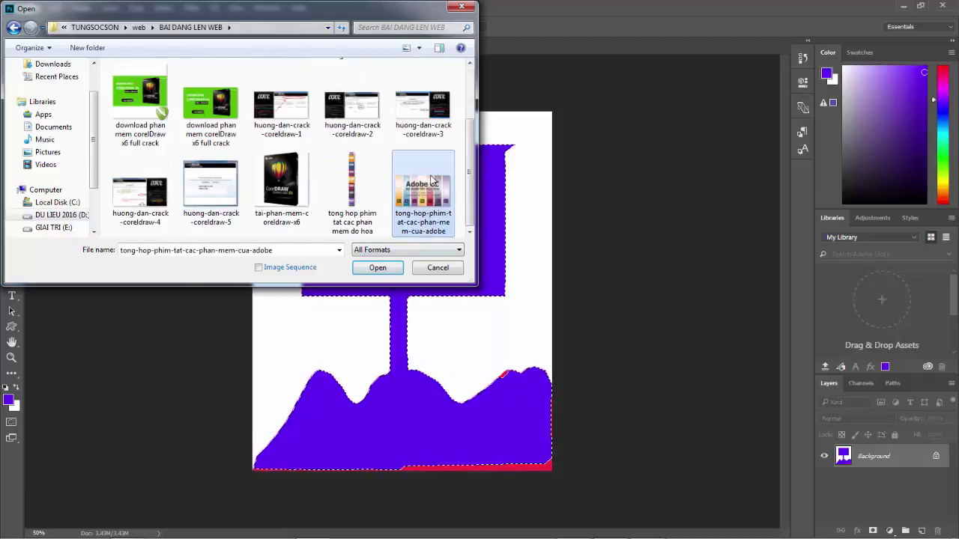
double_click(421, 184)
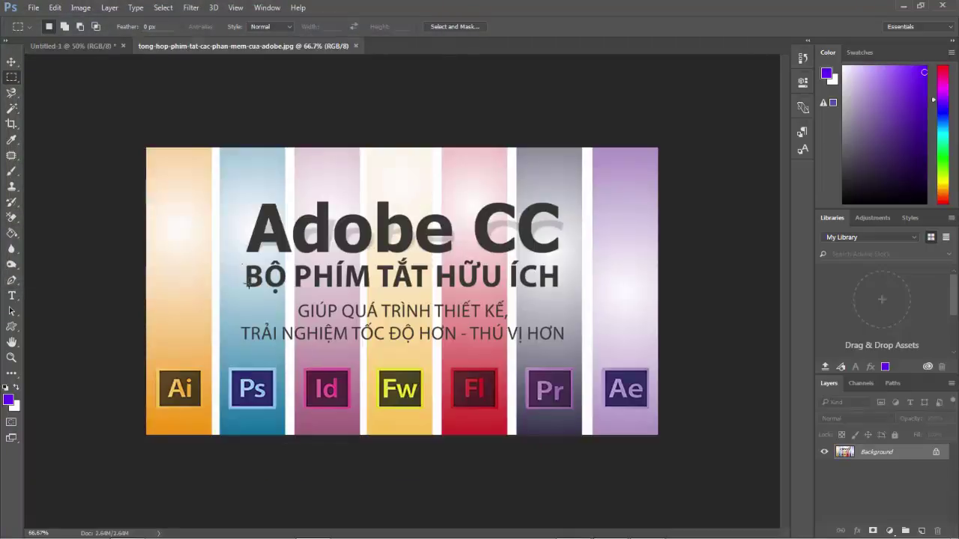
Step: Marquee the Ai icon and convert the banner background into Layer 0
right_click(16, 78)
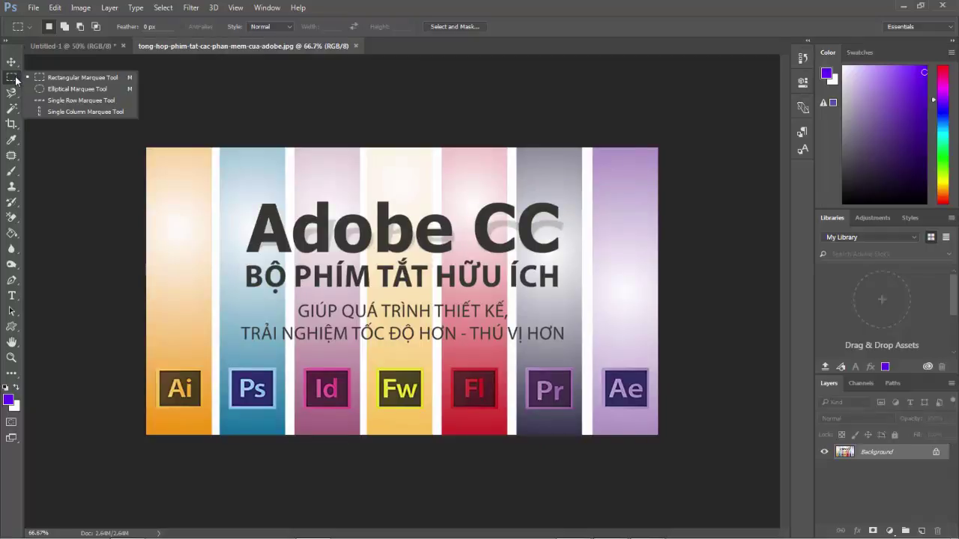
click(78, 79)
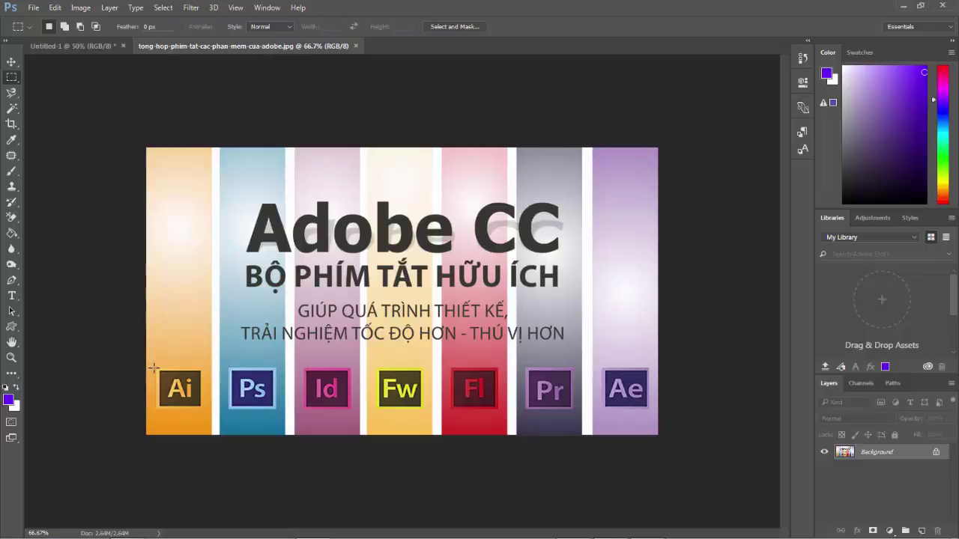
drag(155, 367, 205, 409)
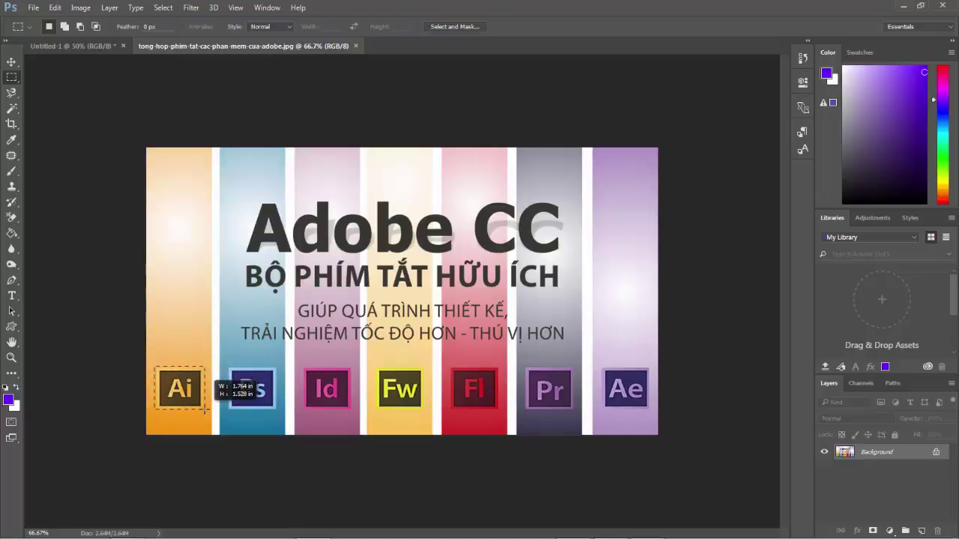
drag(204, 409, 205, 410)
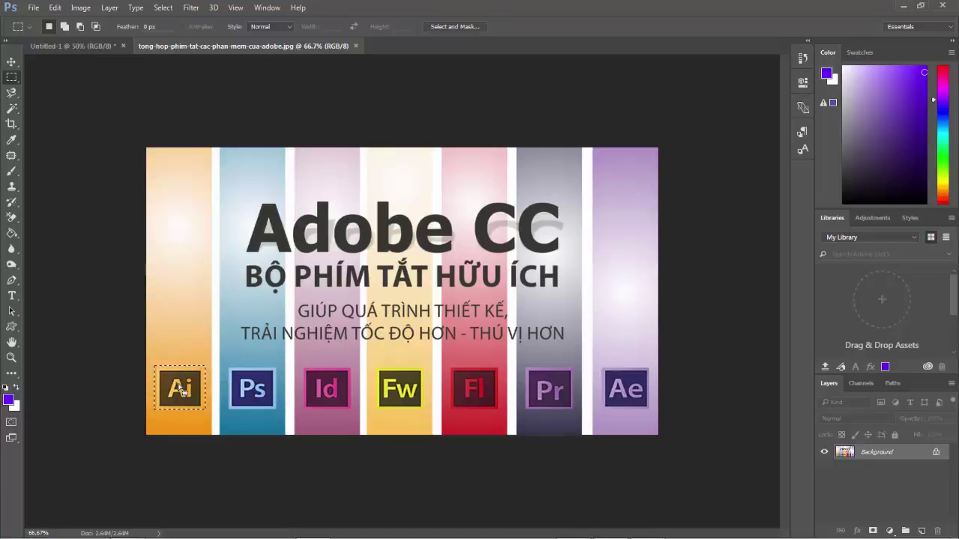
key(shift+F5)
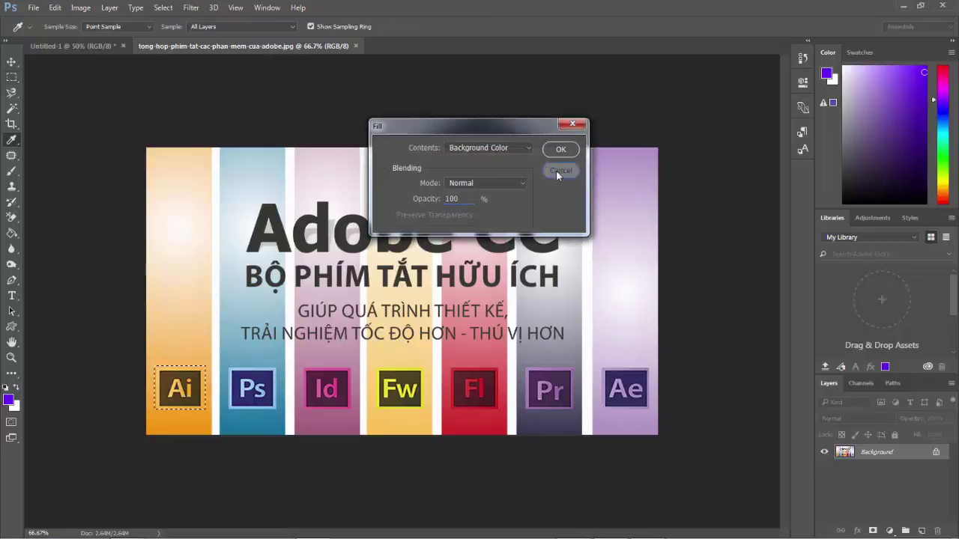
click(560, 170)
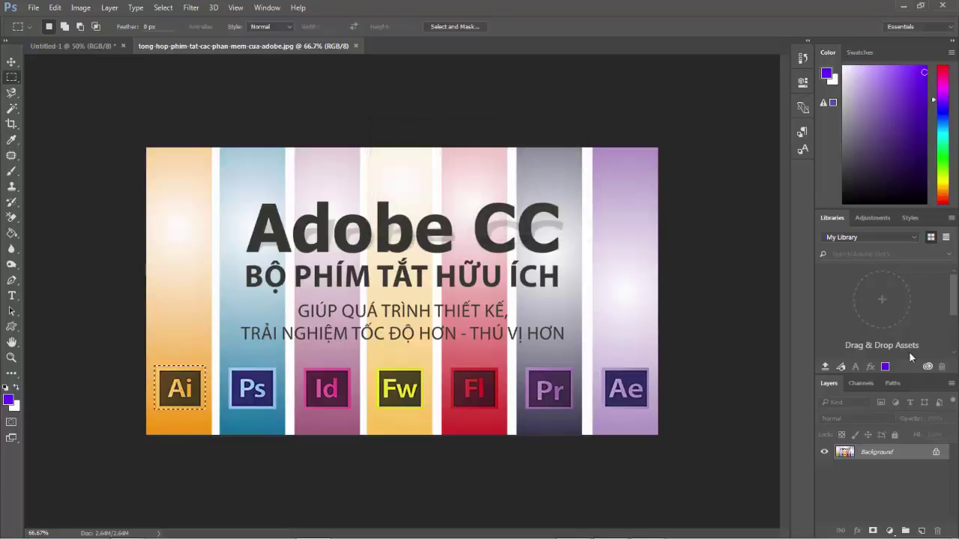
double_click(899, 454)
click(582, 170)
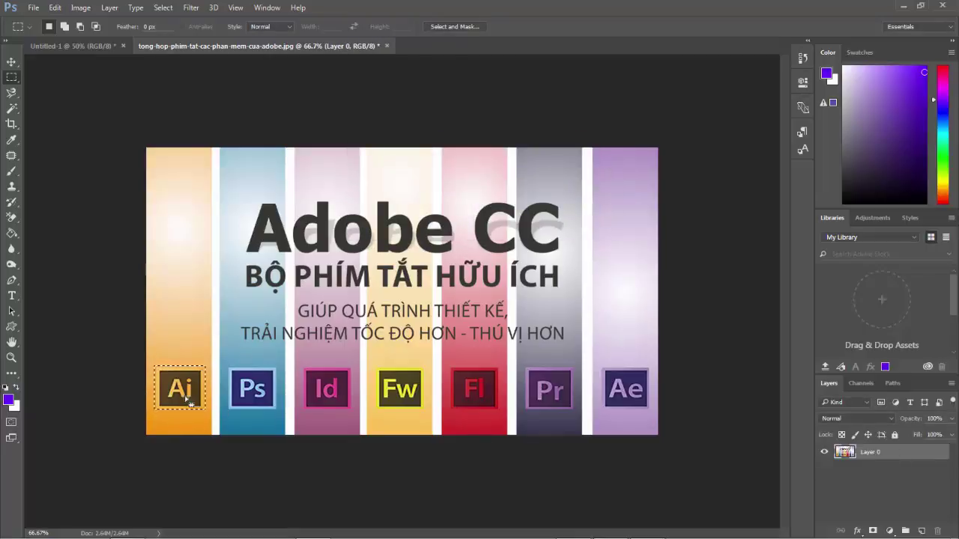
key(Delete)
key(ctrl+z)
Step: Duplicate the Ai icon onto a new layer and transform it to the top of the left column
key(ctrl+j)
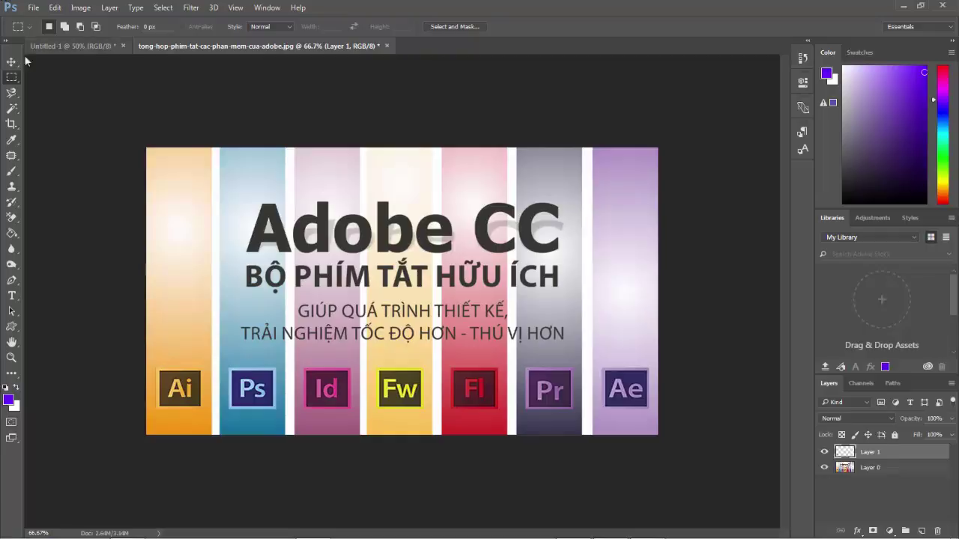
click(12, 62)
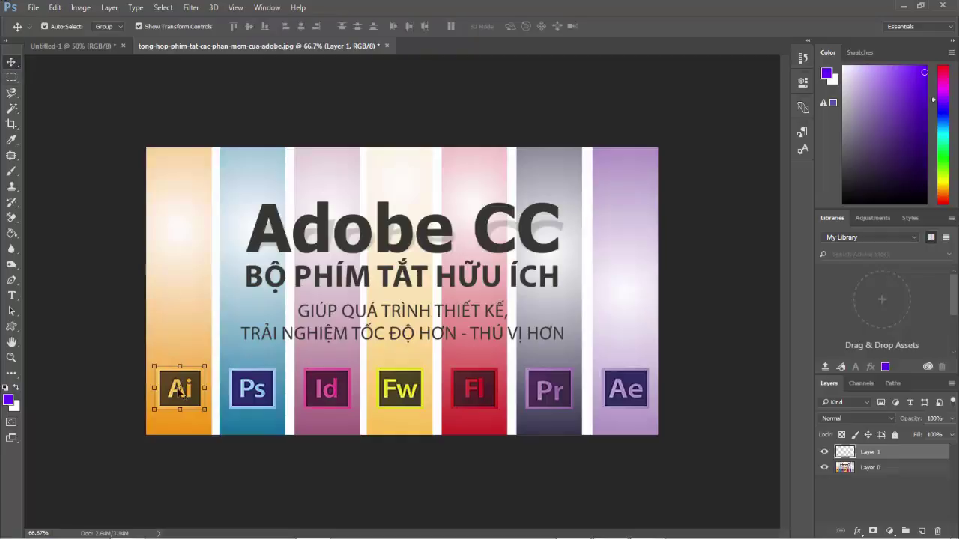
key(ctrl+t)
drag(180, 391, 190, 240)
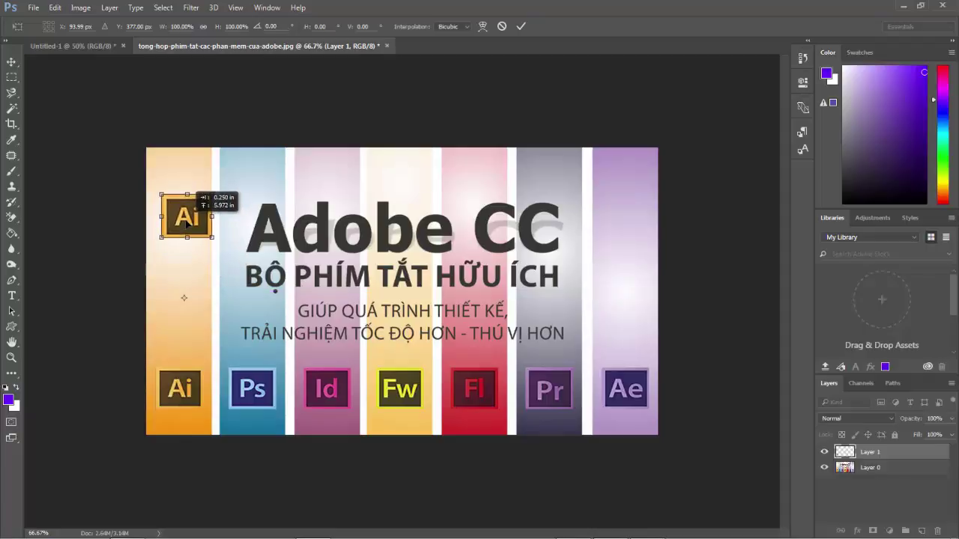
drag(180, 241, 167, 223)
drag(174, 228, 177, 211)
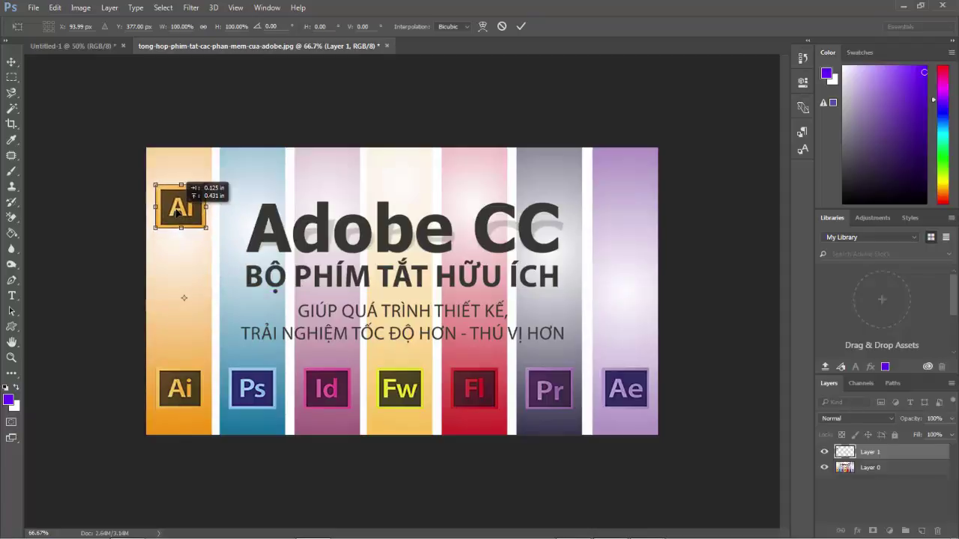
click(12, 78)
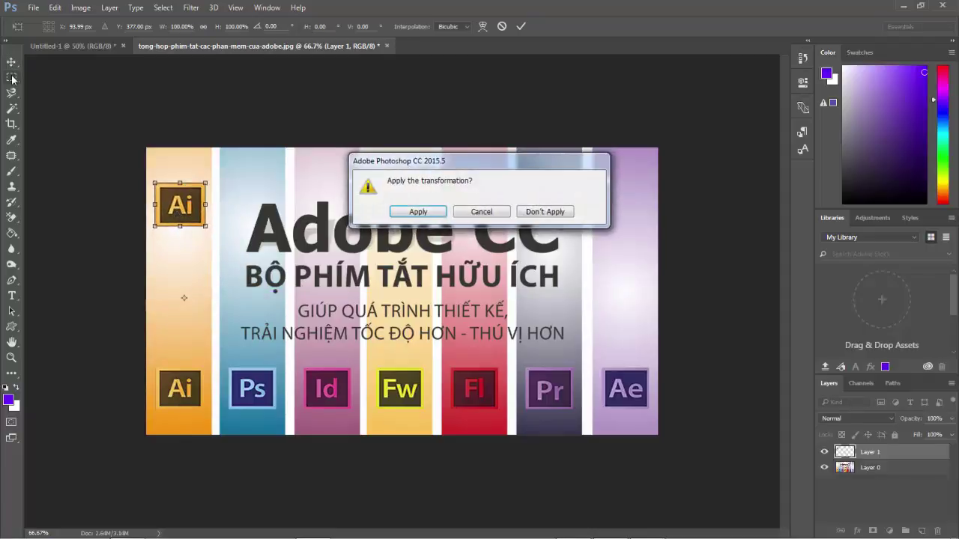
click(413, 212)
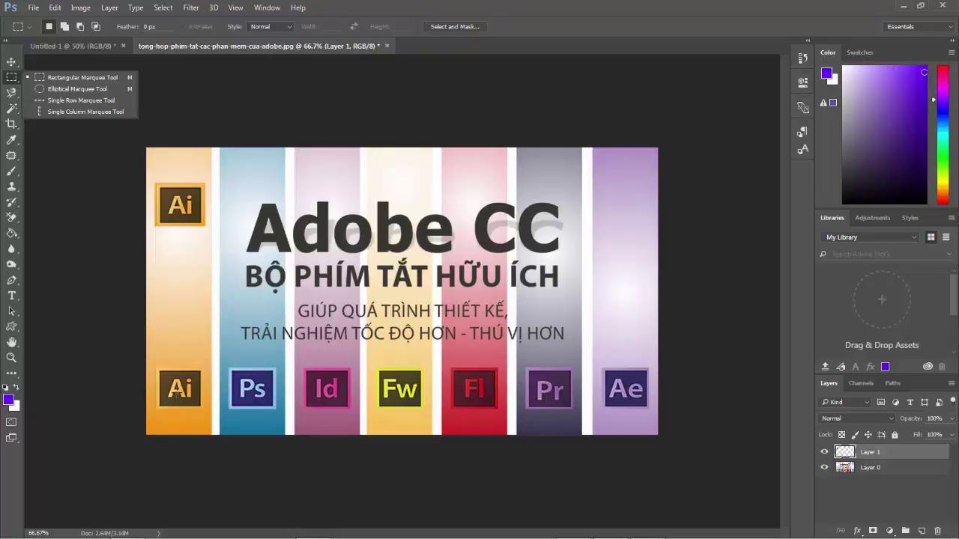
Step: Move the Ai copy down beside the subtitle, marquee the Ps icon, and activate Layer 0
click(12, 61)
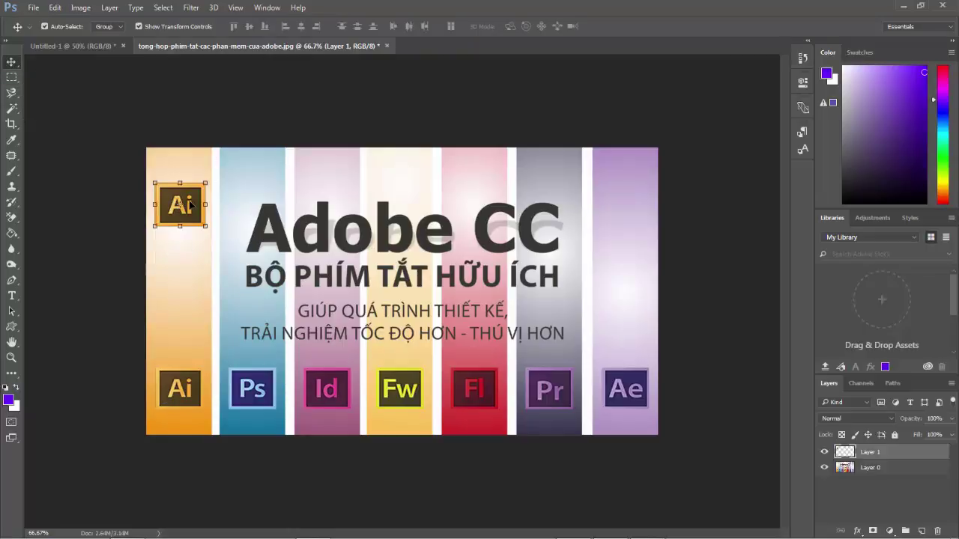
drag(191, 204, 191, 285)
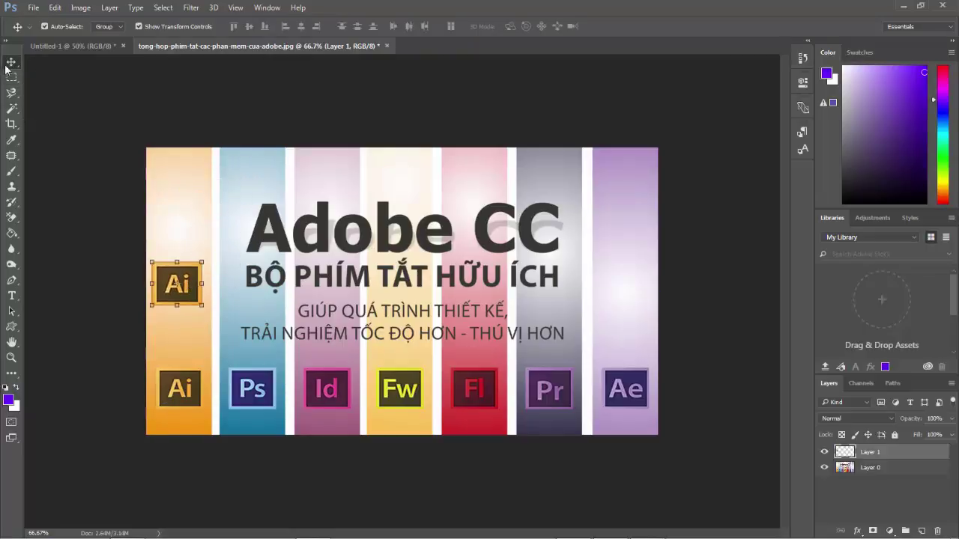
key(m)
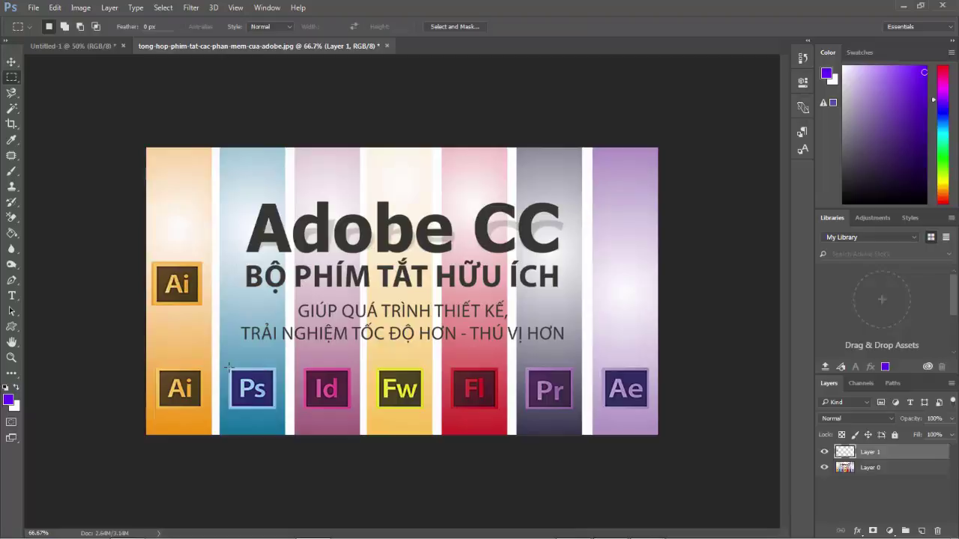
drag(229, 367, 276, 410)
key(ctrl+c)
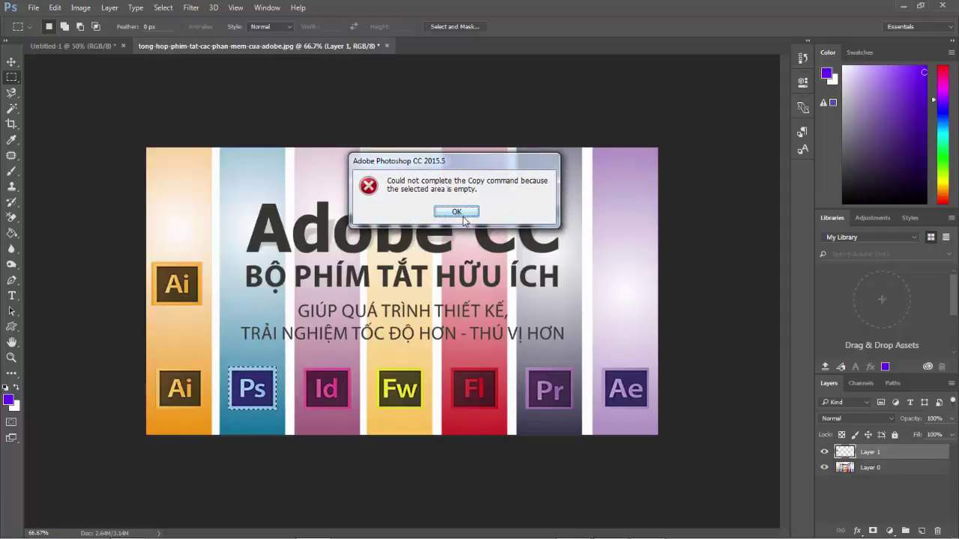
key(Return)
key(Return)
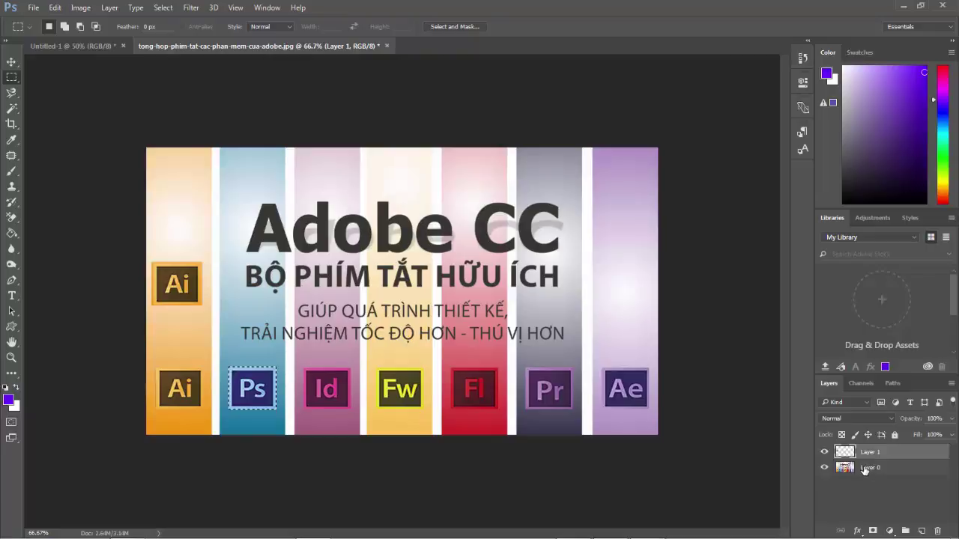
click(866, 470)
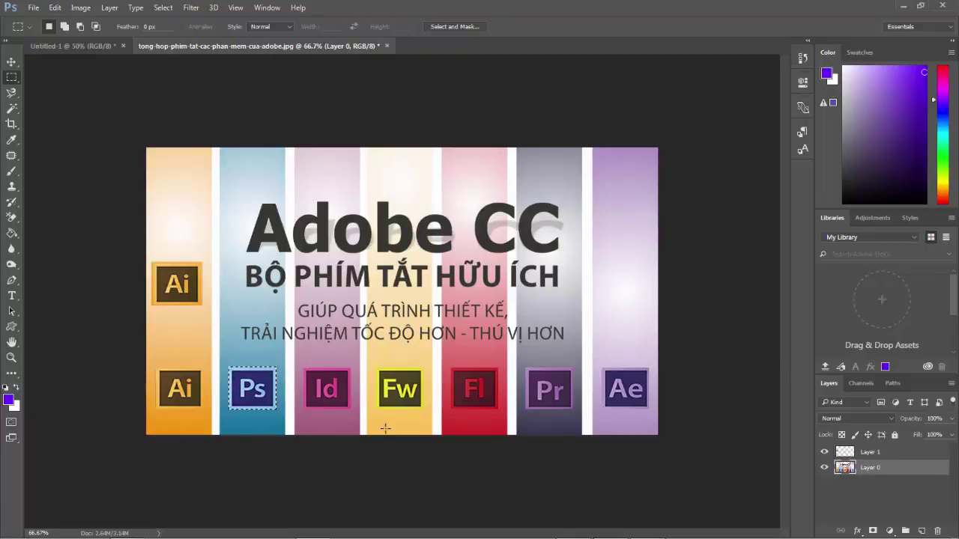
Step: Duplicate the Ps icon onto its own layer, drag it above the Ai copy, and marquee the Id icon
key(ctrl+j)
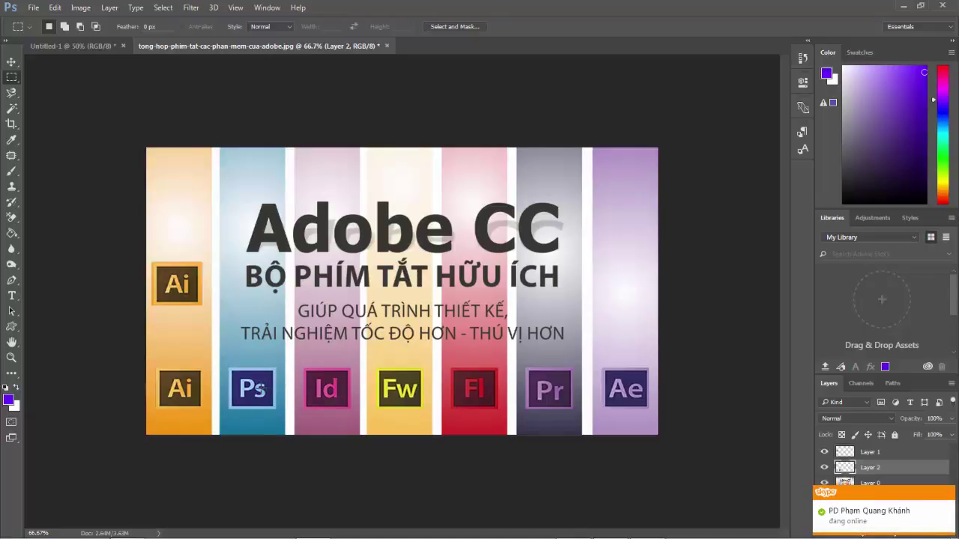
click(11, 61)
mouse_move(258, 395)
mouse_down()
mouse_move(231, 245)
mouse_move(183, 237)
mouse_up()
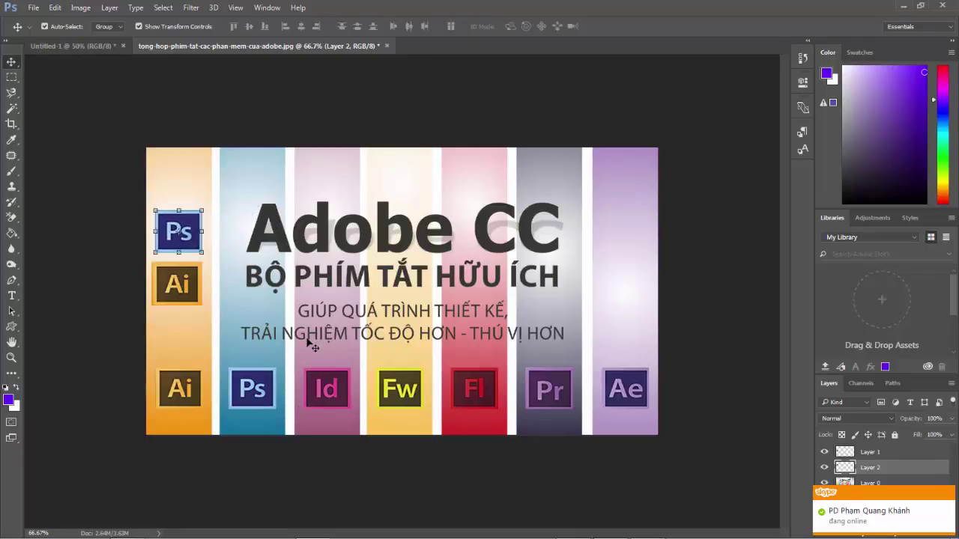
click(12, 77)
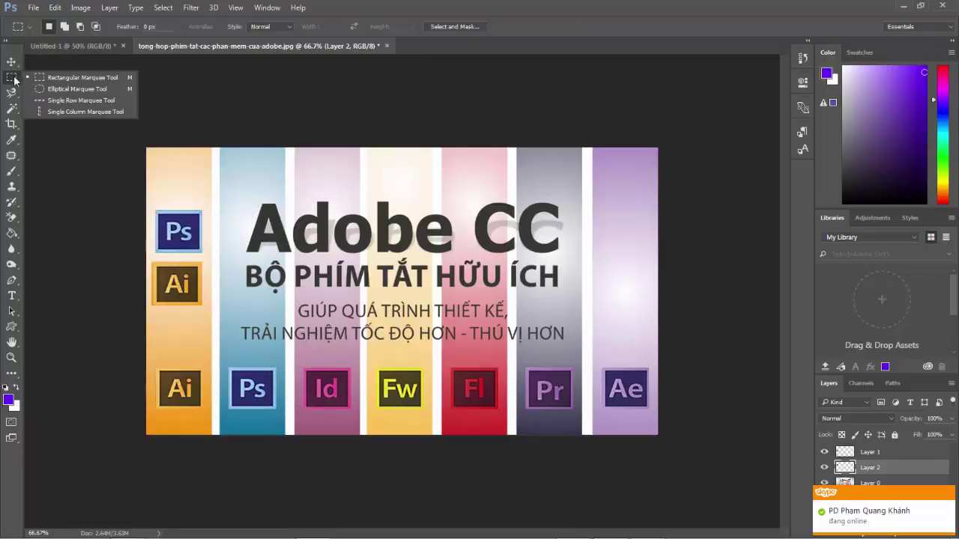
click(71, 79)
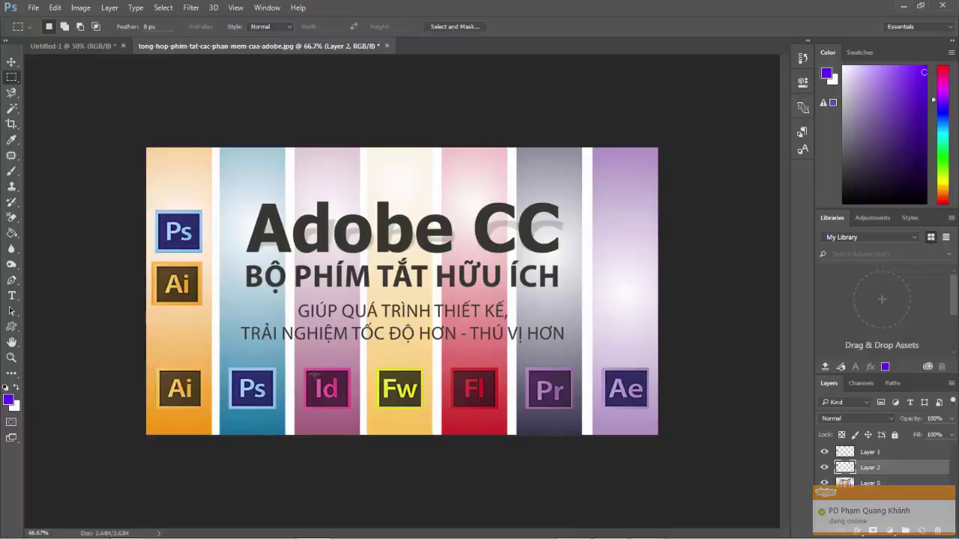
drag(303, 366, 350, 407)
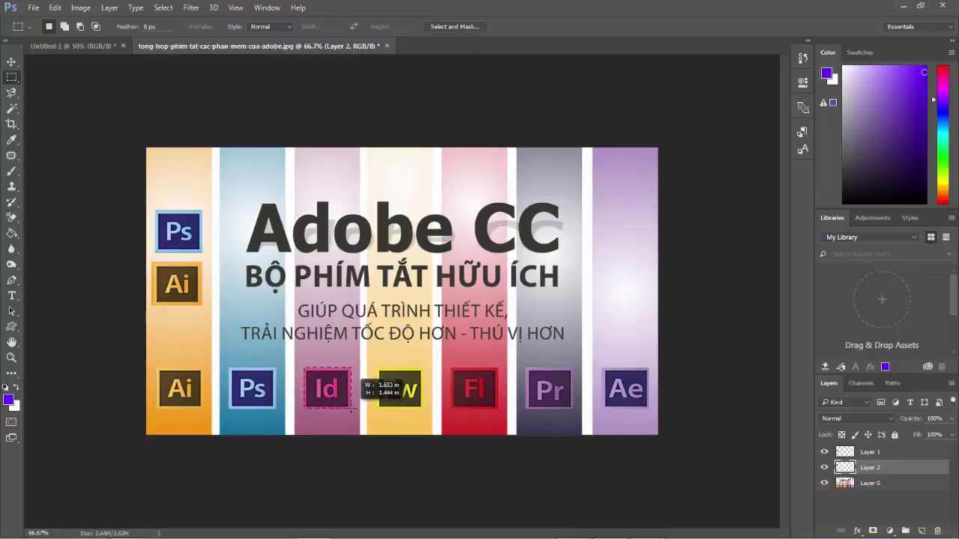
Step: Duplicate the marqueed Id icon from Layer 0 and drag the copy to the top-left above Ps
drag(351, 409, 349, 409)
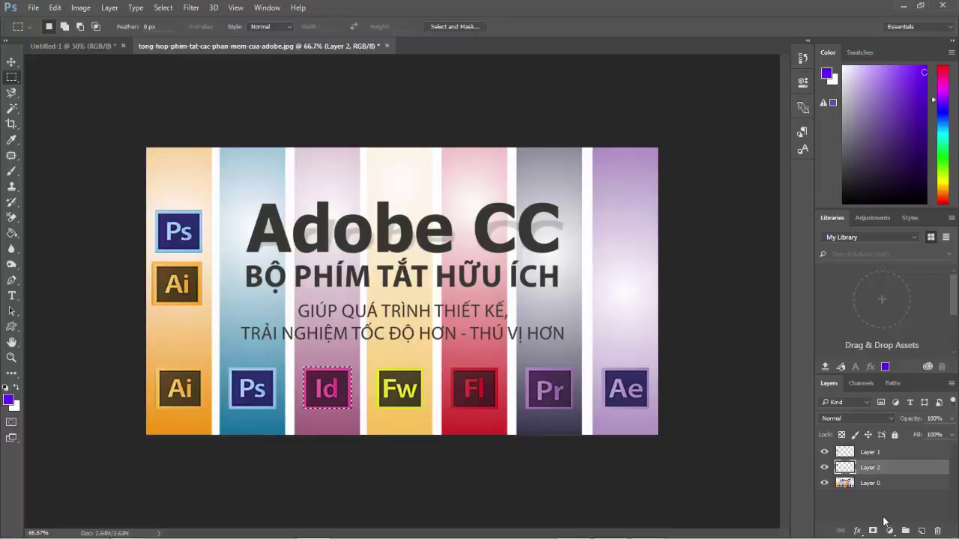
click(844, 484)
key(ctrl+j)
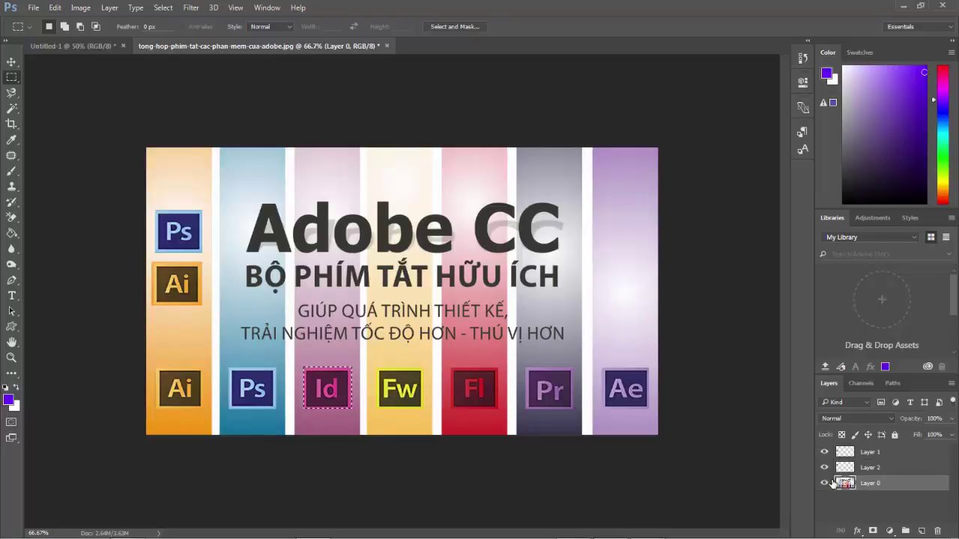
key(v)
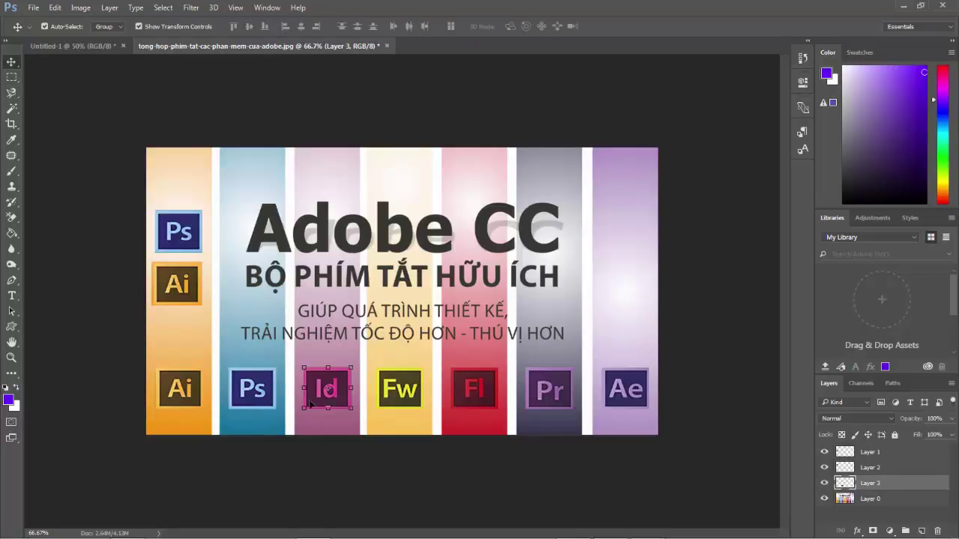
drag(220, 268, 163, 195)
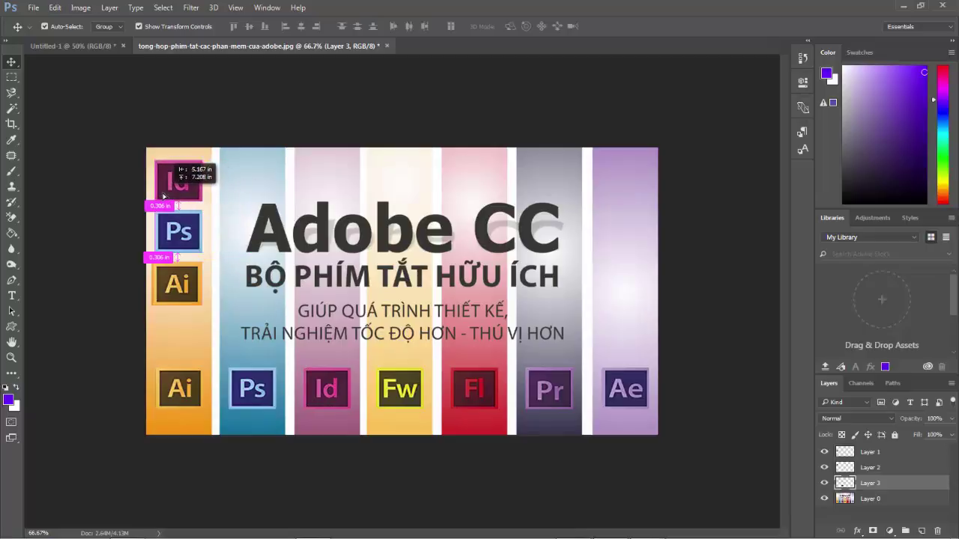
click(395, 397)
key(m)
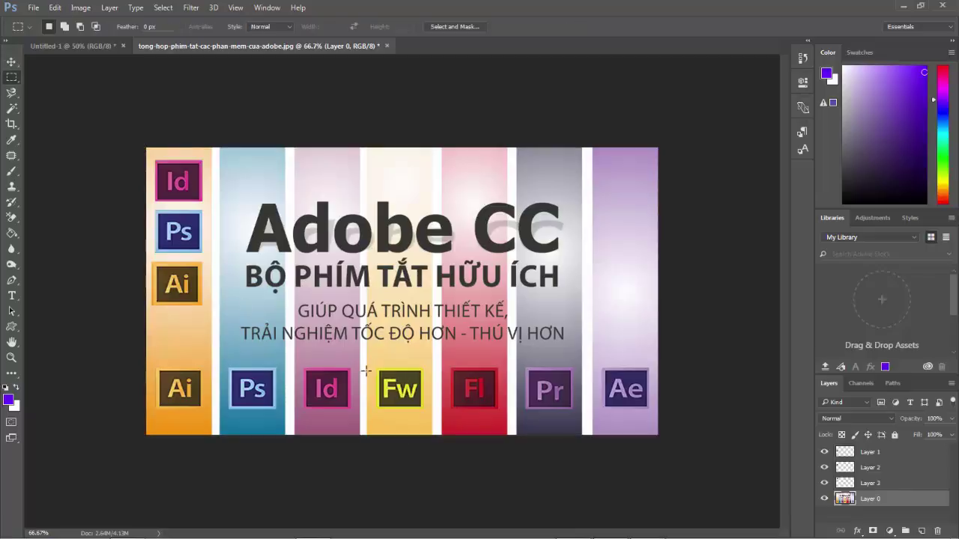
right_click(11, 77)
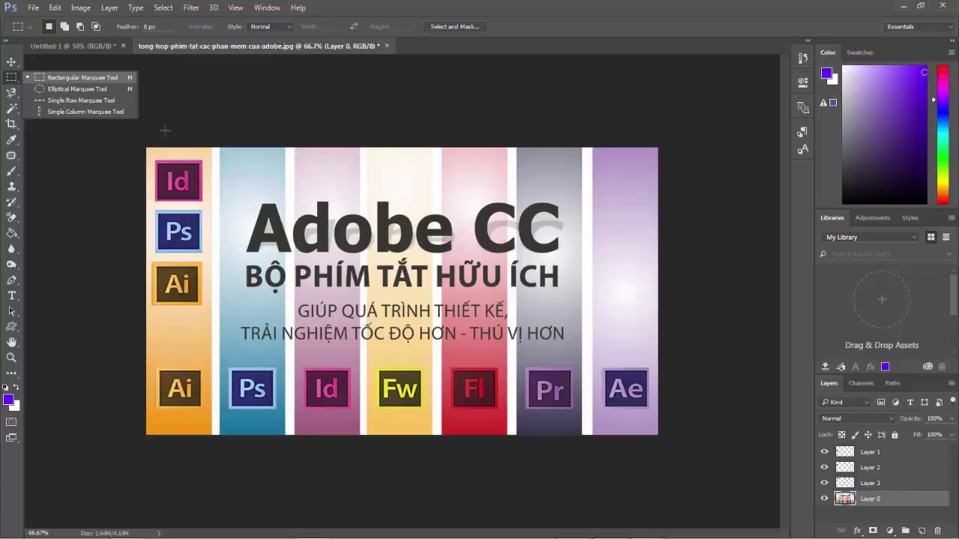
Step: Marquee the Fw icon, duplicate it to a new layer, and transform the copy under Ai
click(64, 78)
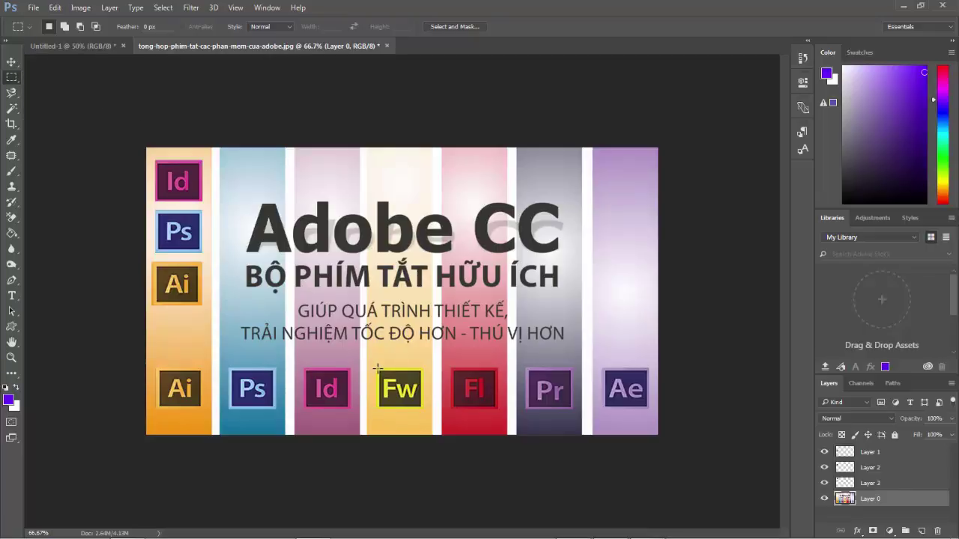
drag(378, 367, 423, 409)
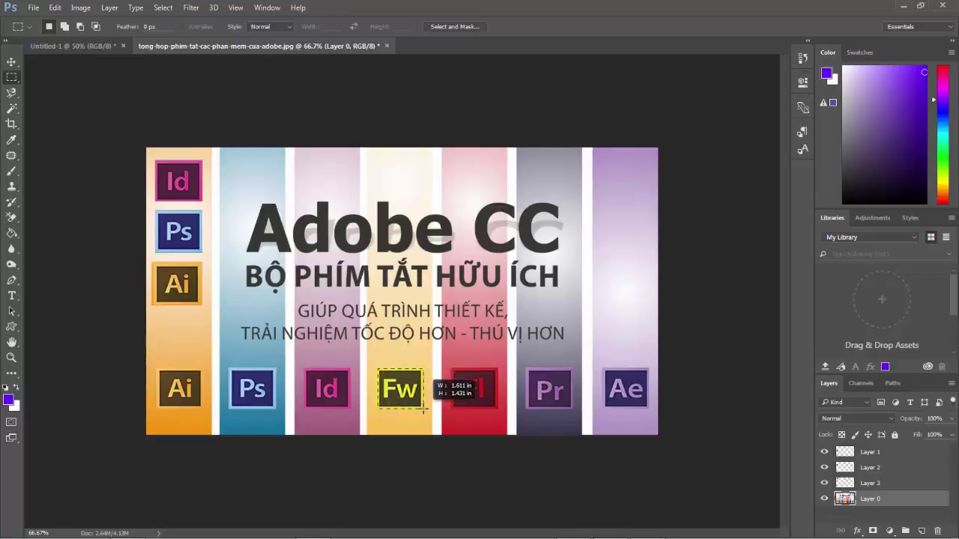
key(ctrl+d)
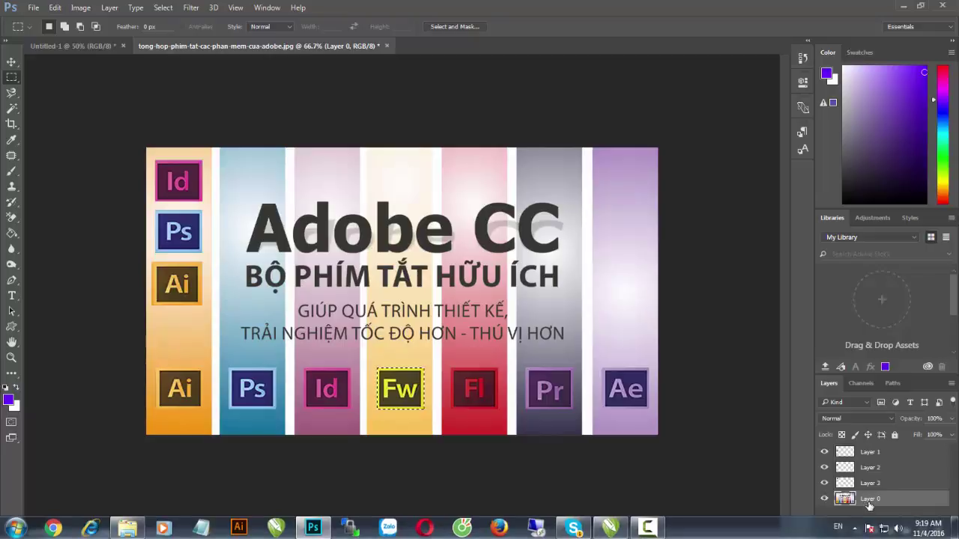
key(ctrl+j)
key(v)
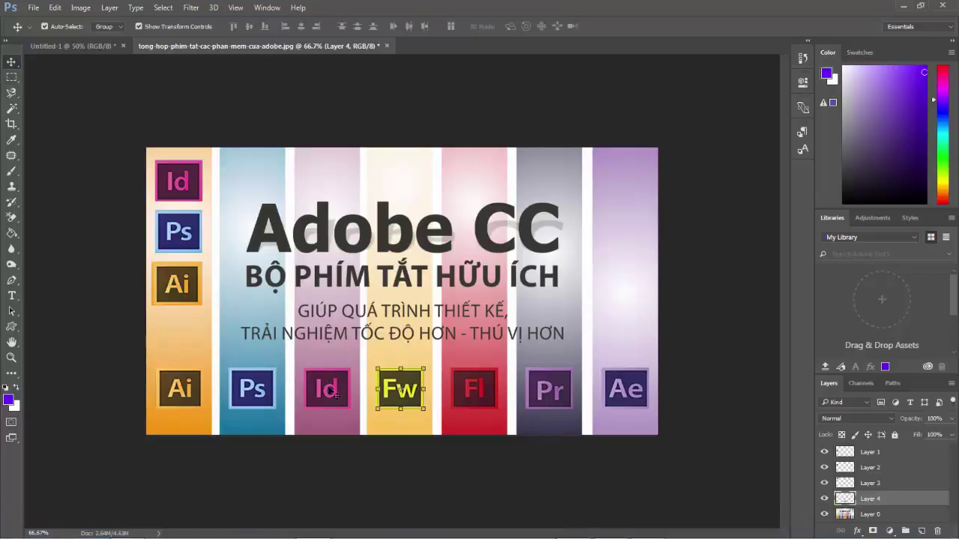
key(ctrl+t)
drag(204, 334, 190, 336)
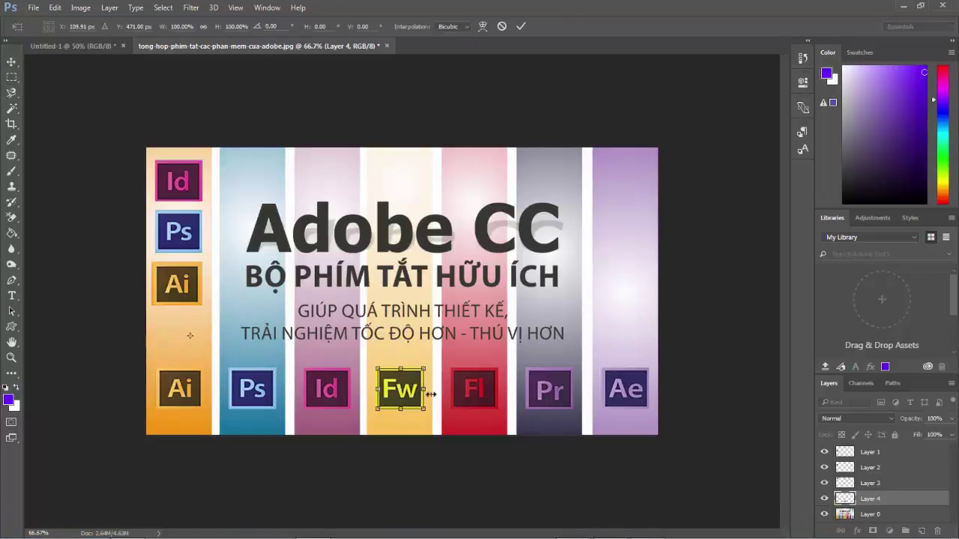
drag(370, 385, 191, 336)
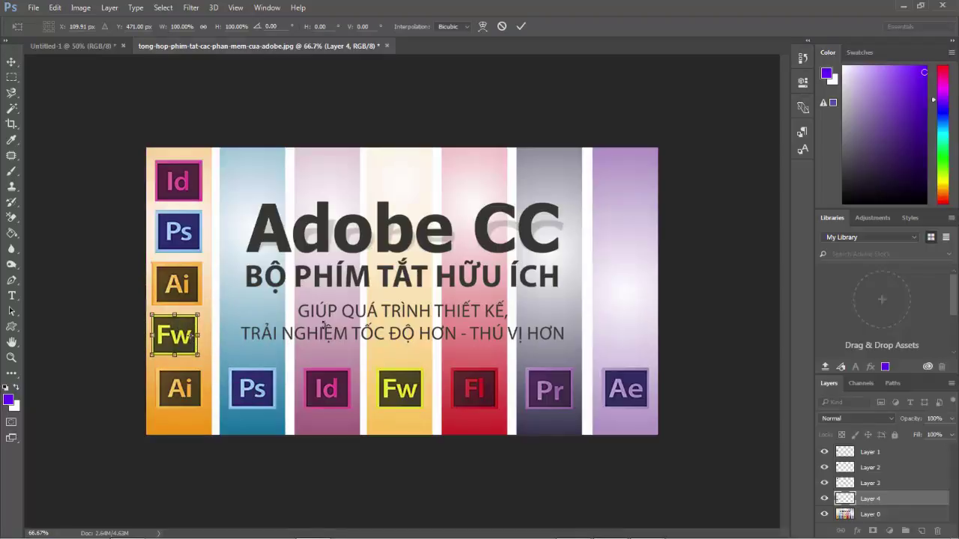
key(Return)
click(11, 77)
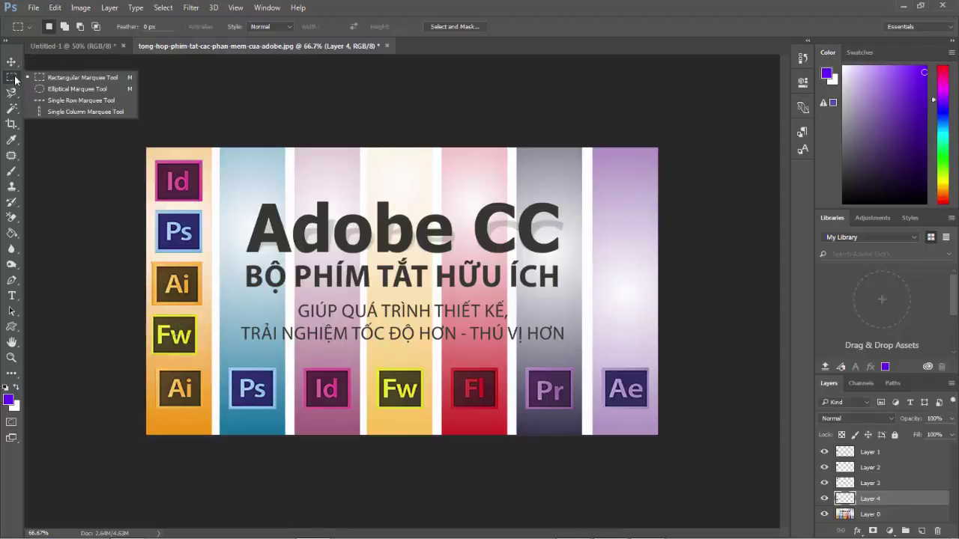
click(67, 89)
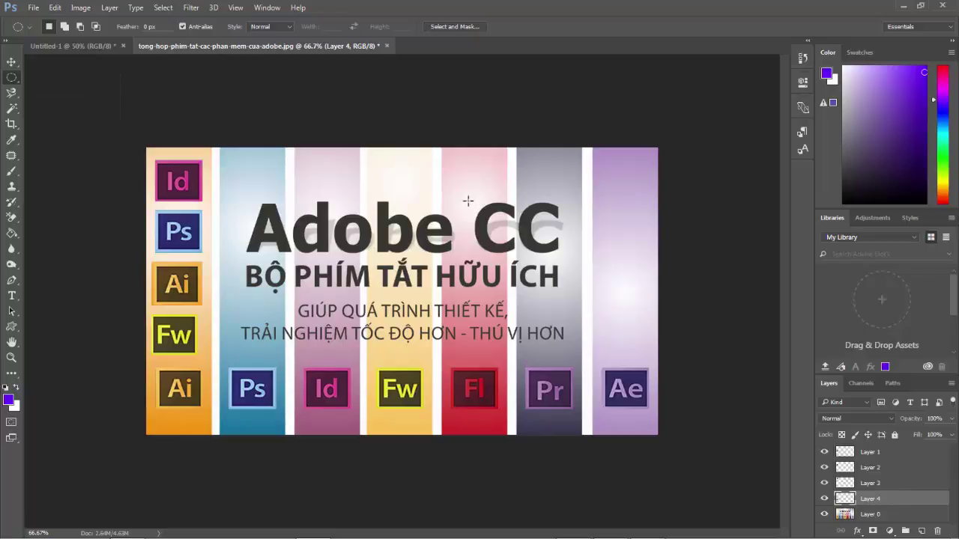
drag(466, 191, 571, 261)
click(873, 515)
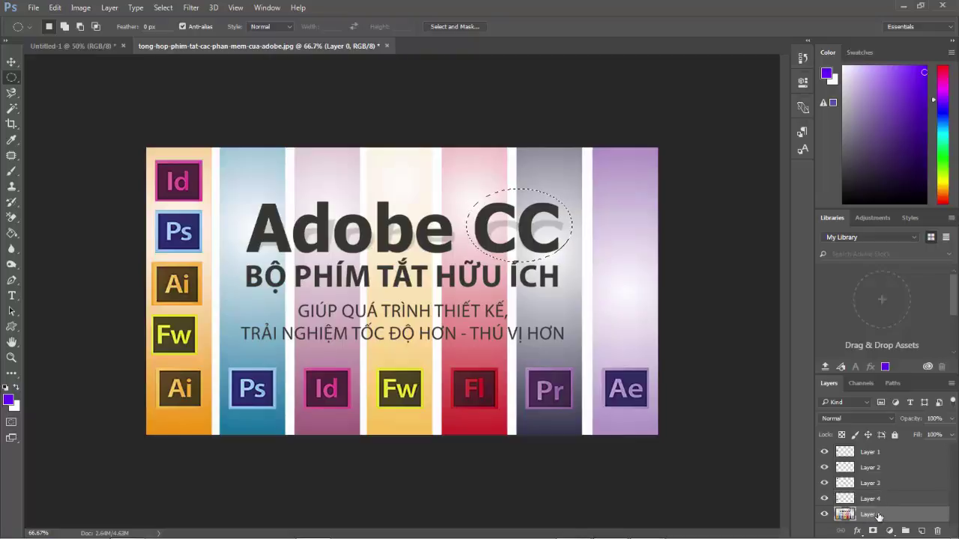
key(Delete)
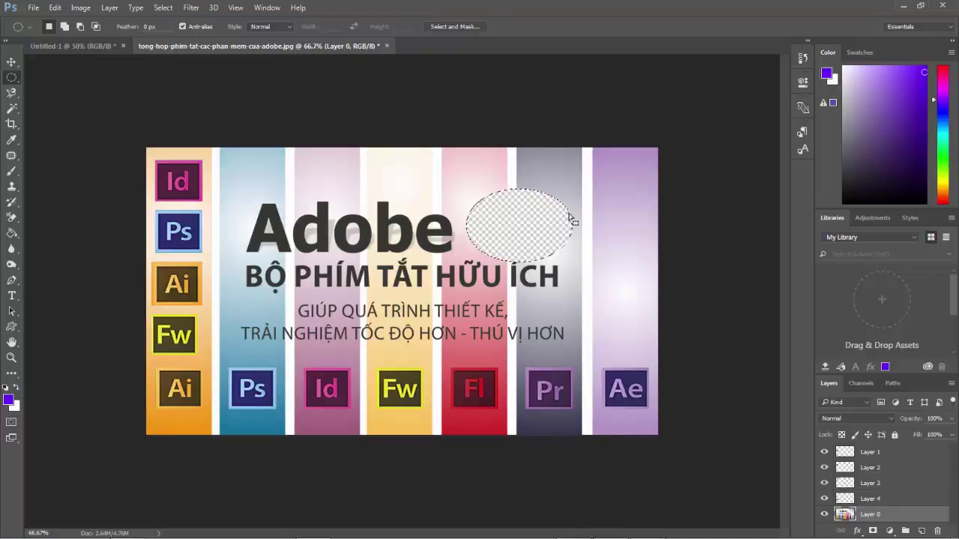
key(ctrl+z)
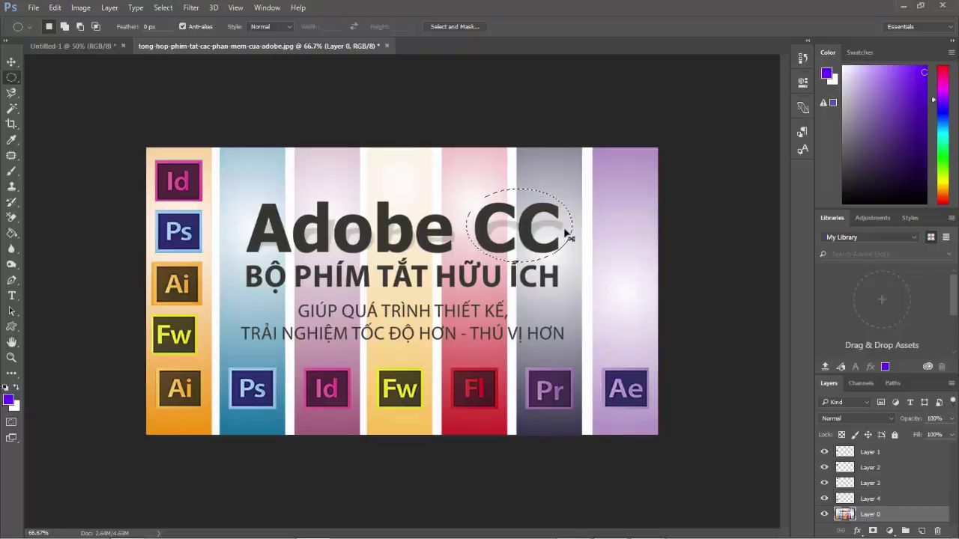
key(ctrl+j)
key(v)
drag(487, 217, 557, 318)
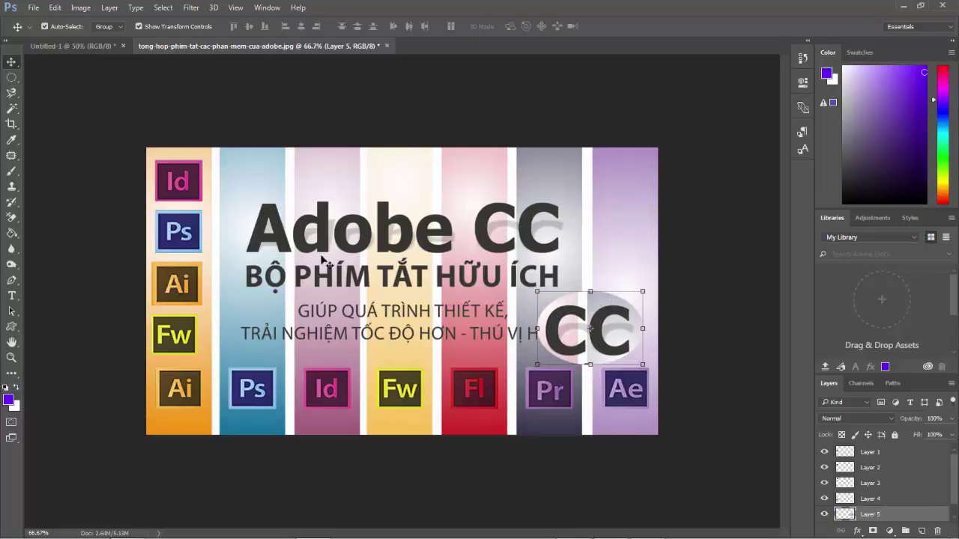
key(Delete)
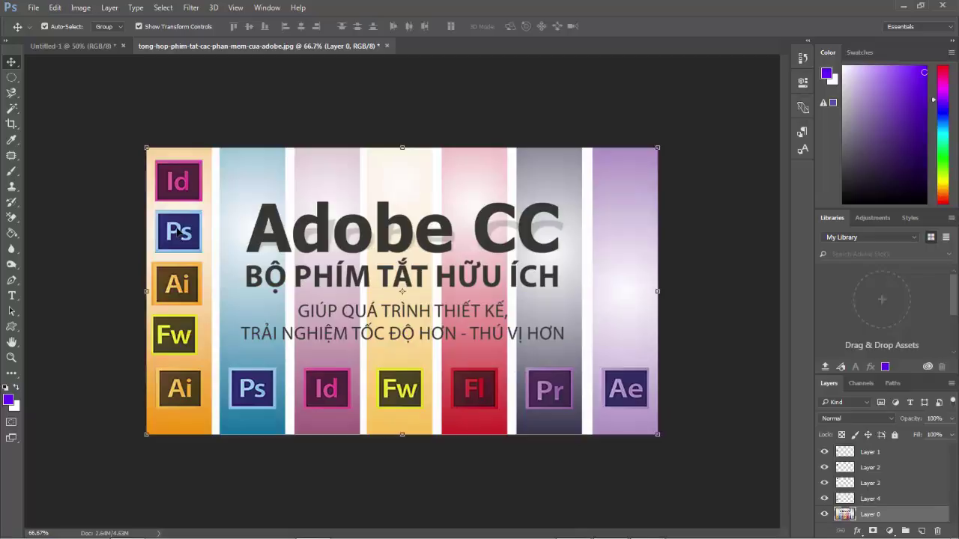
click(170, 190)
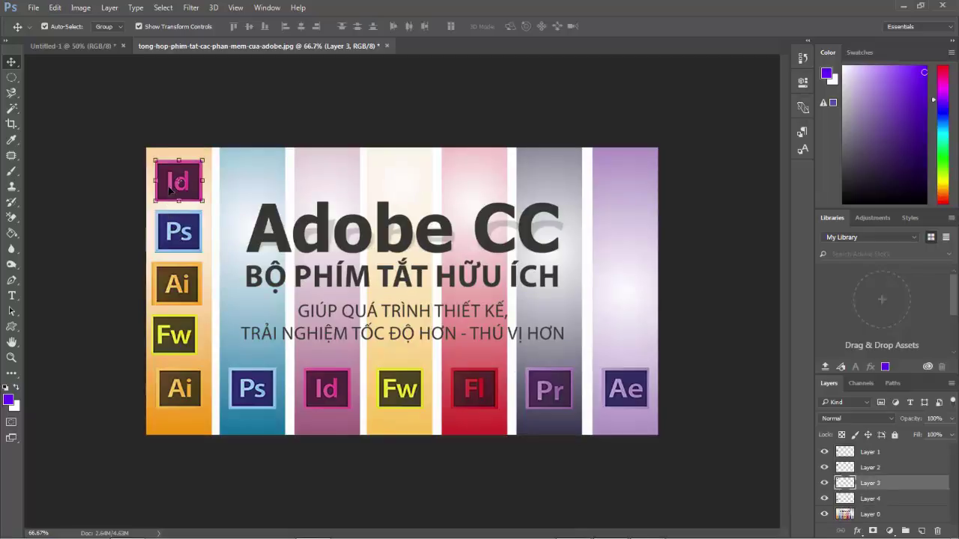
Step: Switch to the Single Row Marquee Tool, try a row selection, then deselect it
drag(11, 77, 73, 101)
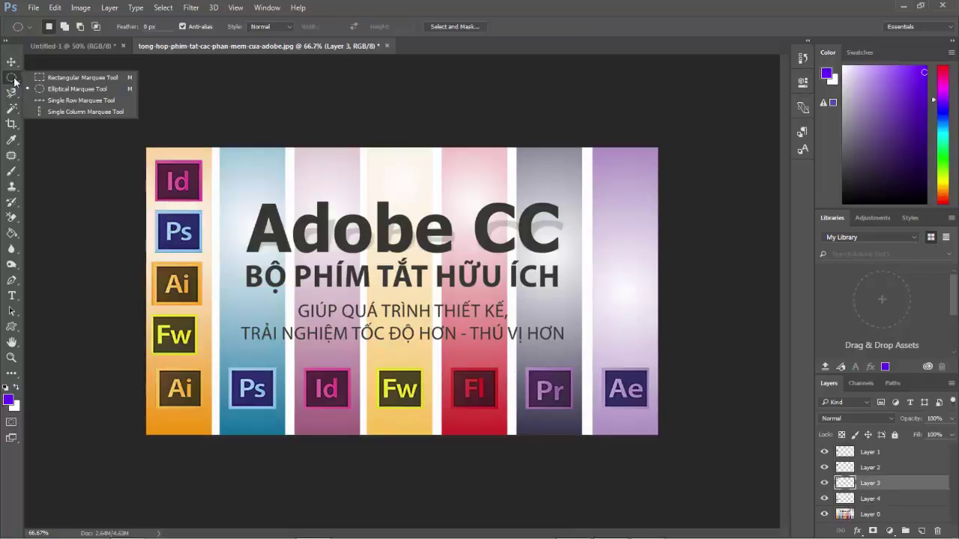
click(63, 103)
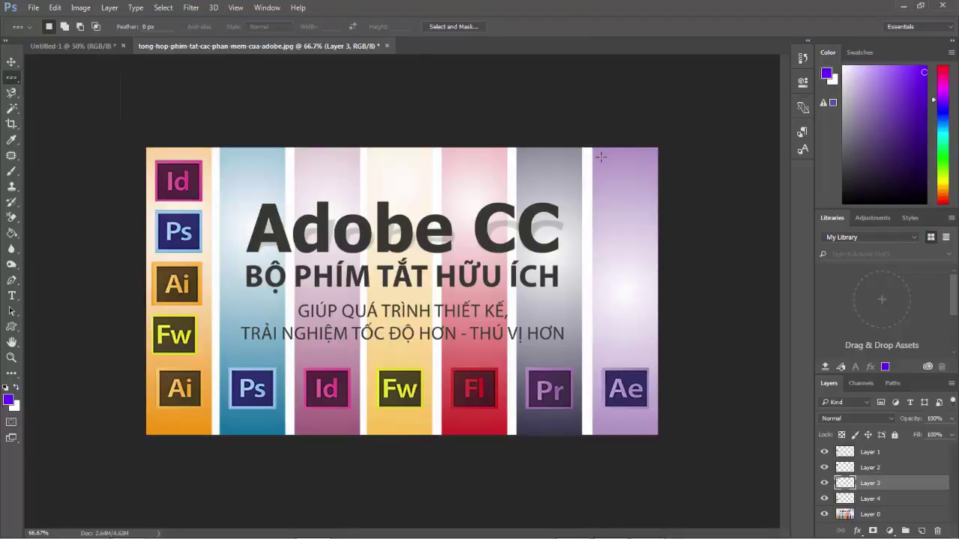
click(128, 207)
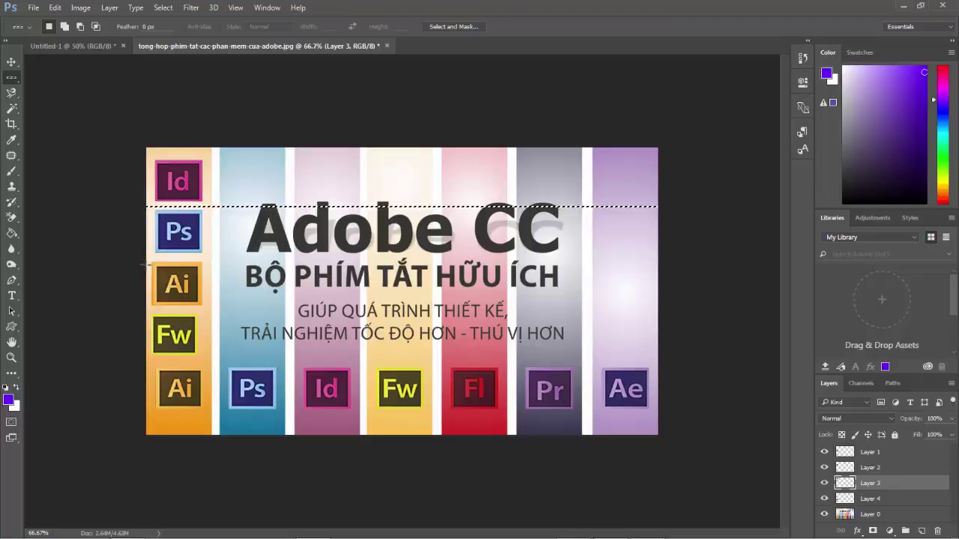
key(ctrl+d)
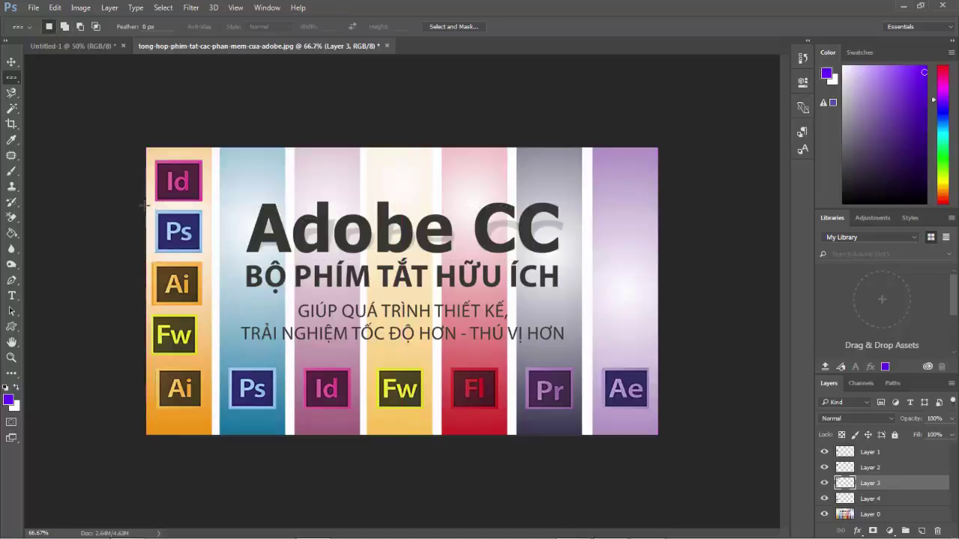
Step: Select one-pixel rows between Id and Ps, between Ai and Fw, and below Fw
click(145, 205)
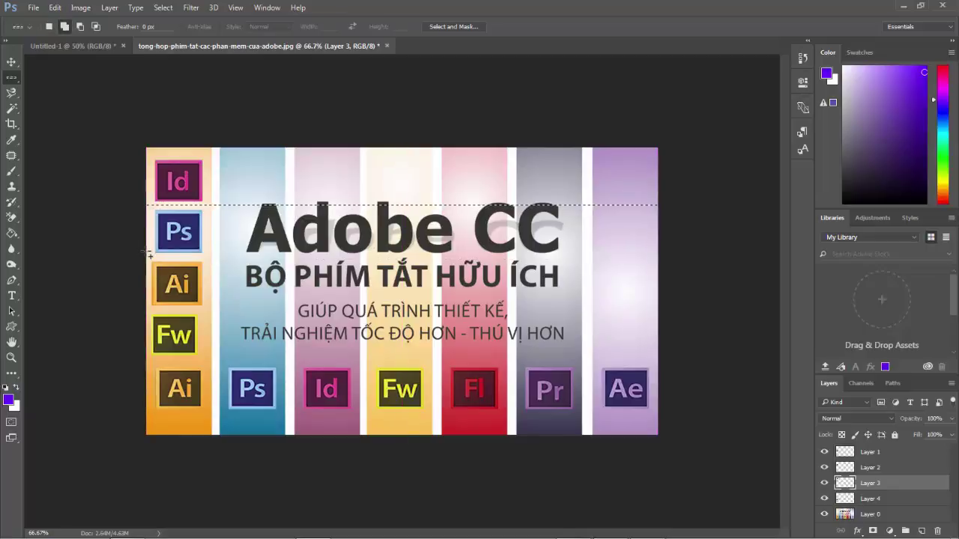
click(149, 310)
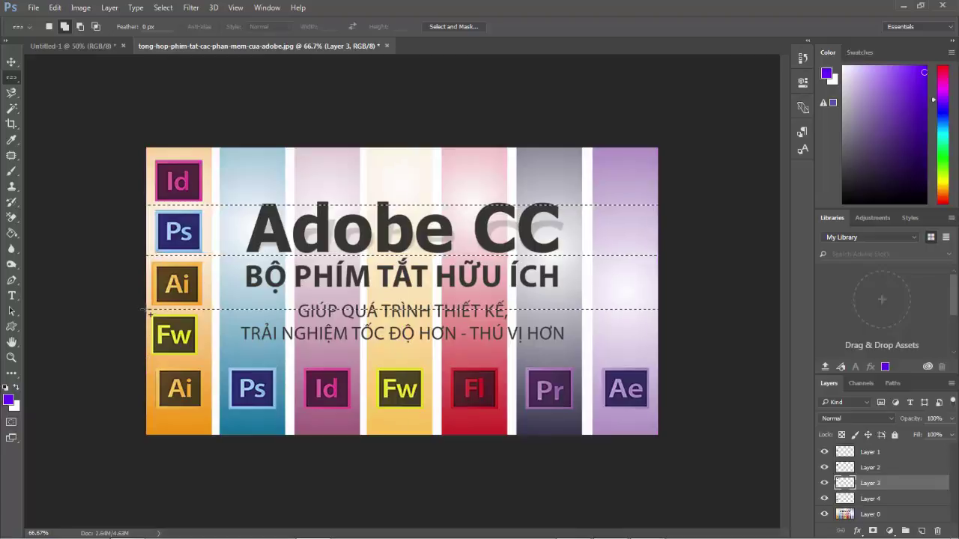
shift+click(149, 360)
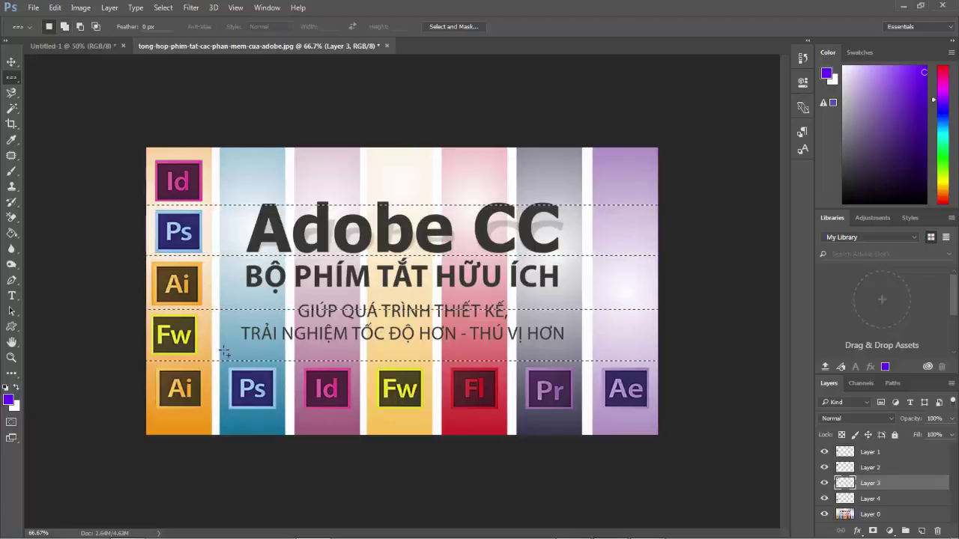
Step: Add six Single Column Marquee lines in the white gaps between the coloured strips
right_click(11, 77)
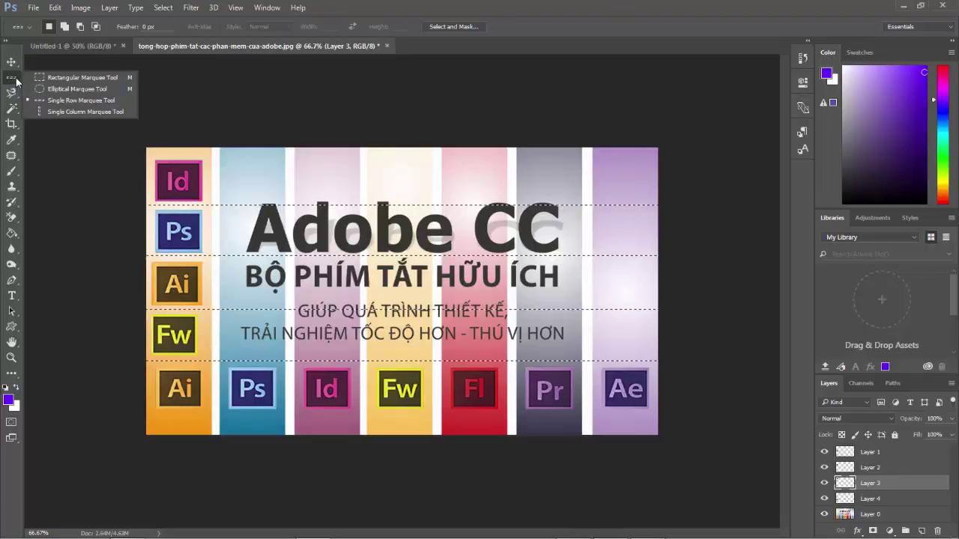
click(75, 113)
key(shift)
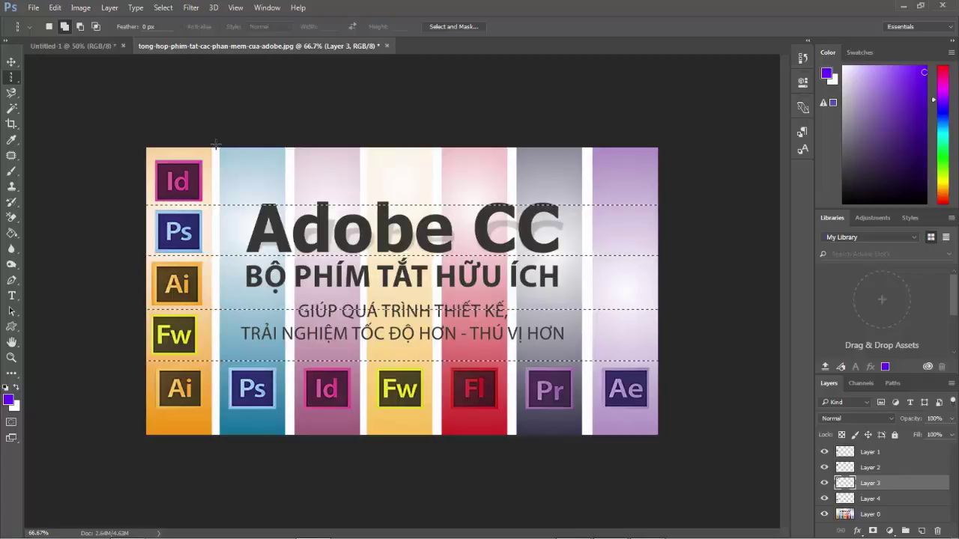
click(216, 145)
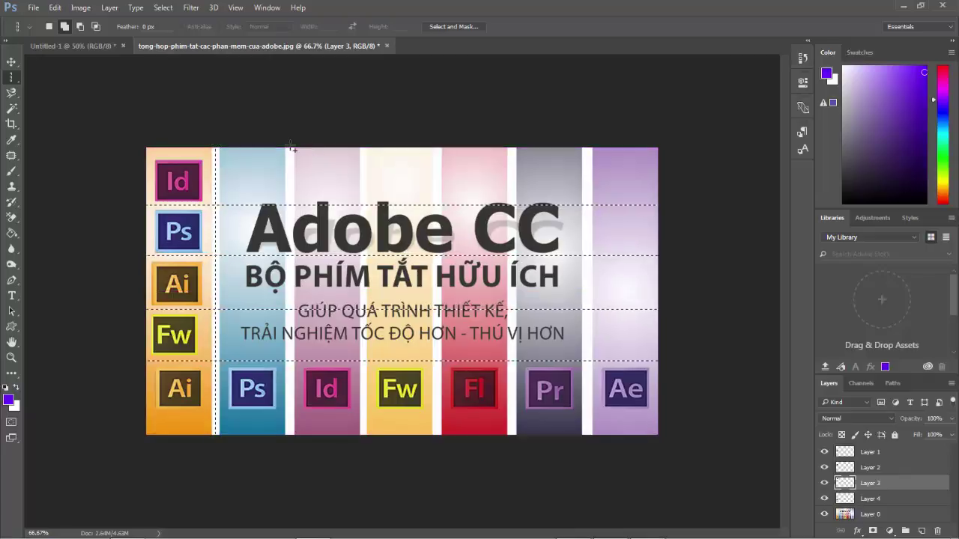
click(289, 144)
click(360, 145)
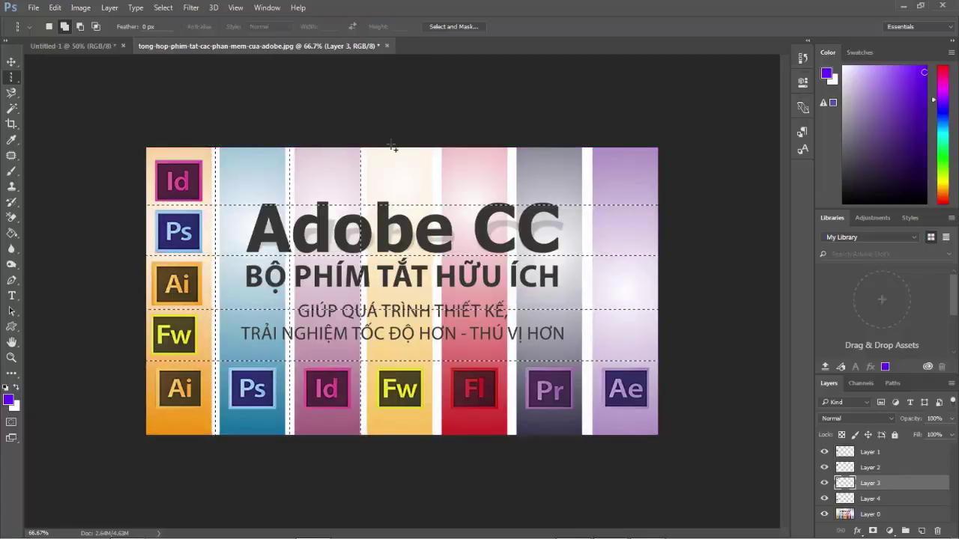
click(509, 148)
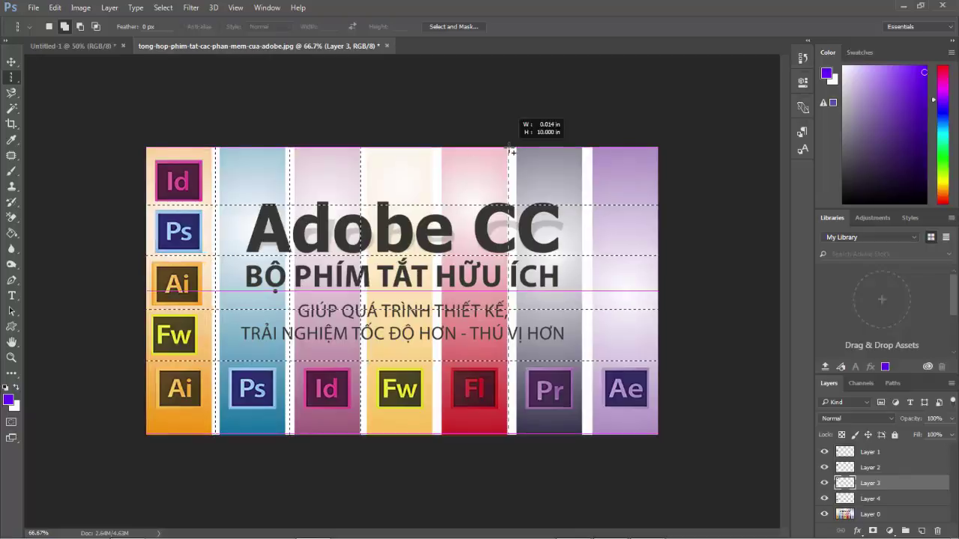
click(435, 149)
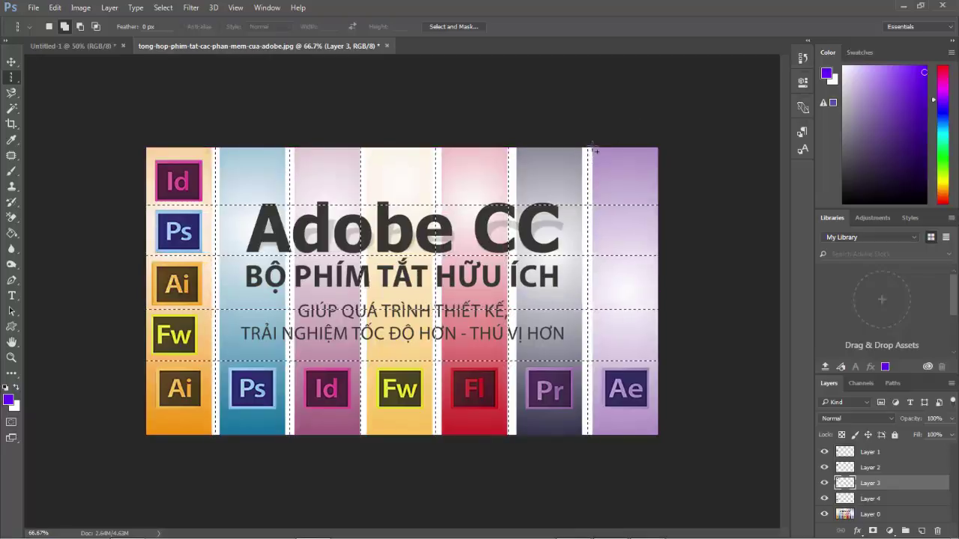
click(588, 154)
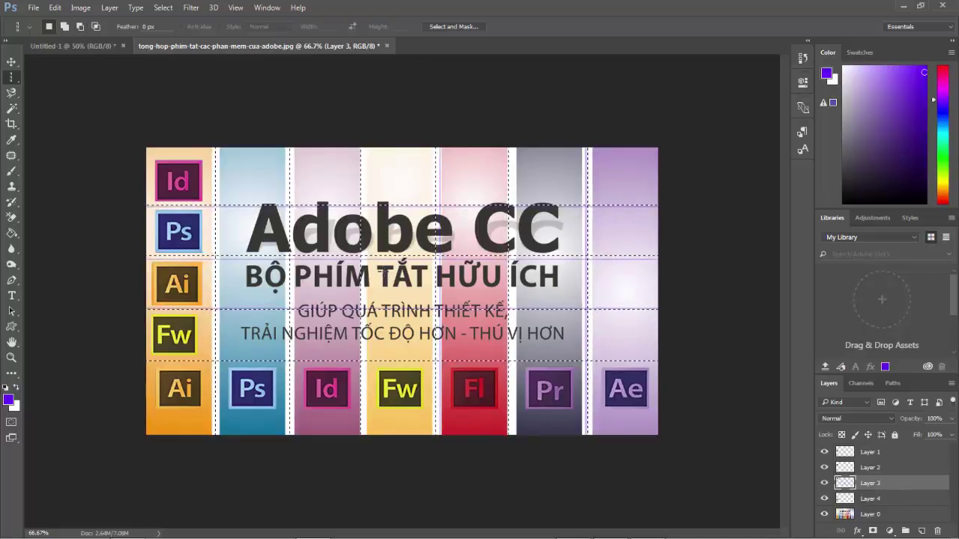
Step: Check the foreground colour unchanged, undo the purple grid fill, and deselect all lines
key(ctrl+d)
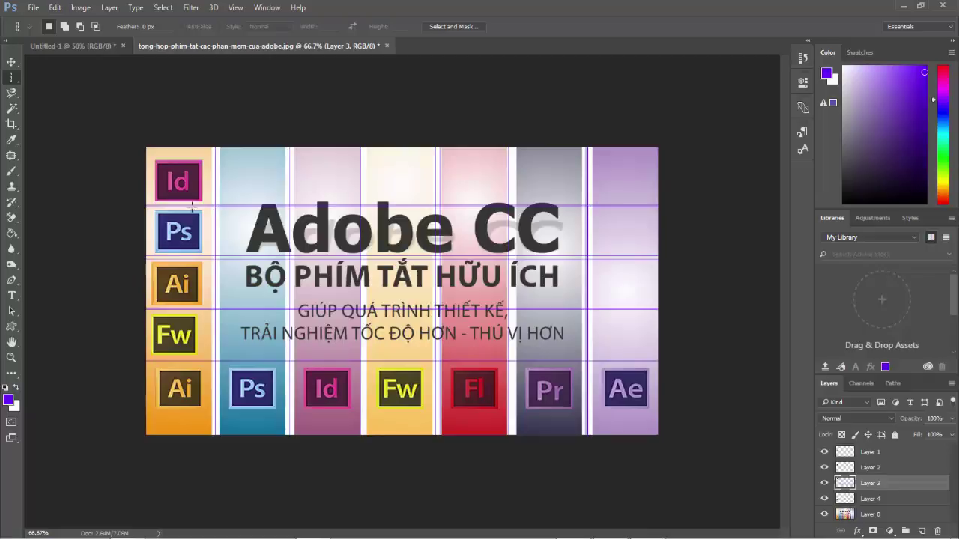
click(9, 401)
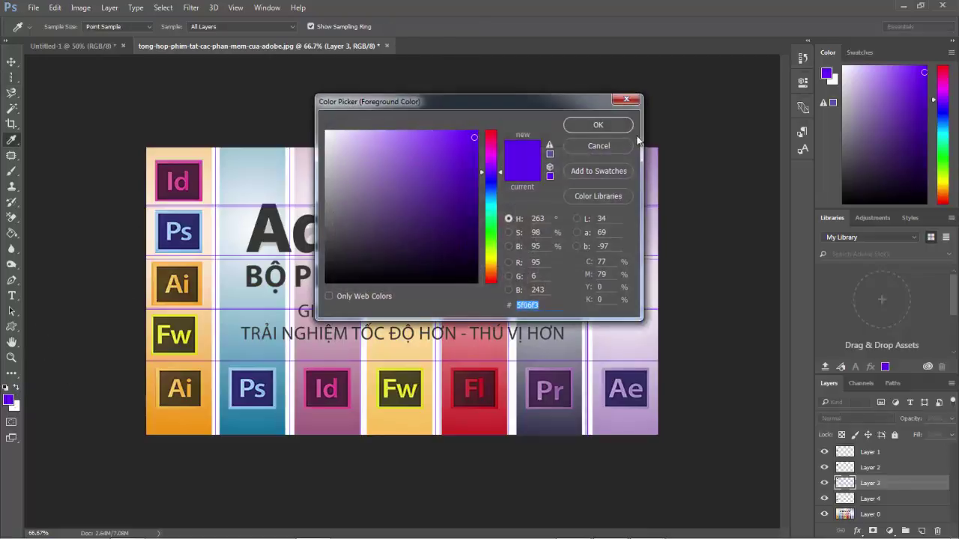
click(590, 147)
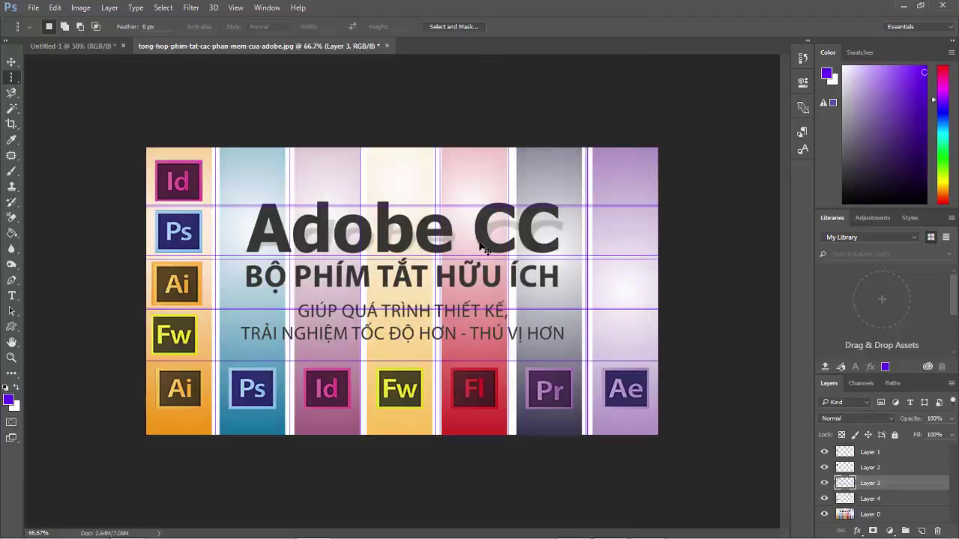
key(ctrl+semicolon)
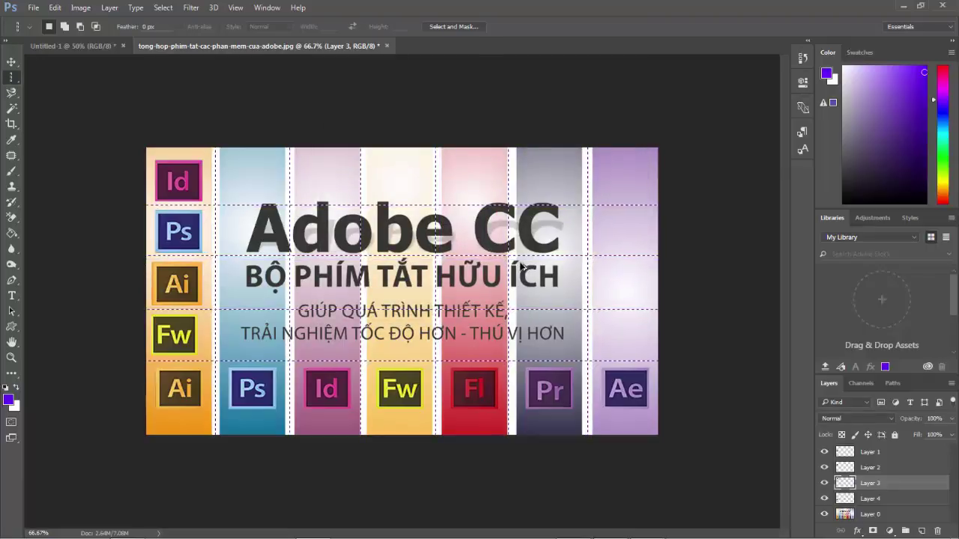
key(ctrl+d)
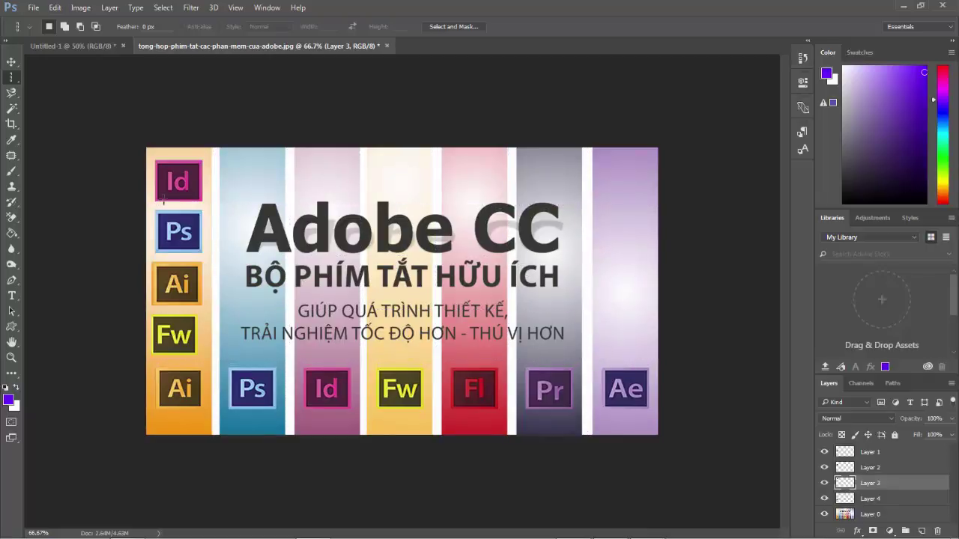
Step: Lasso the bottom Id icon and try copying it, dismissing the resulting error
click(10, 98)
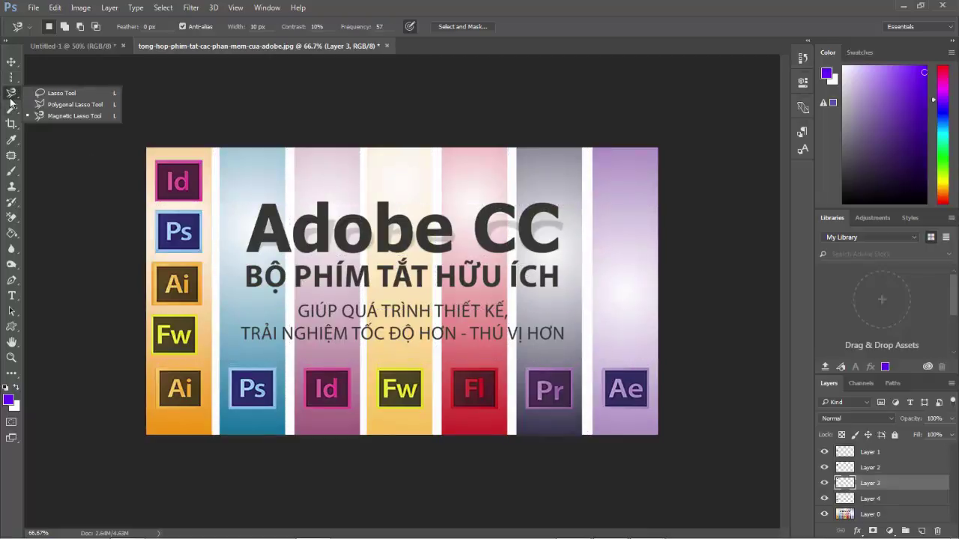
click(59, 93)
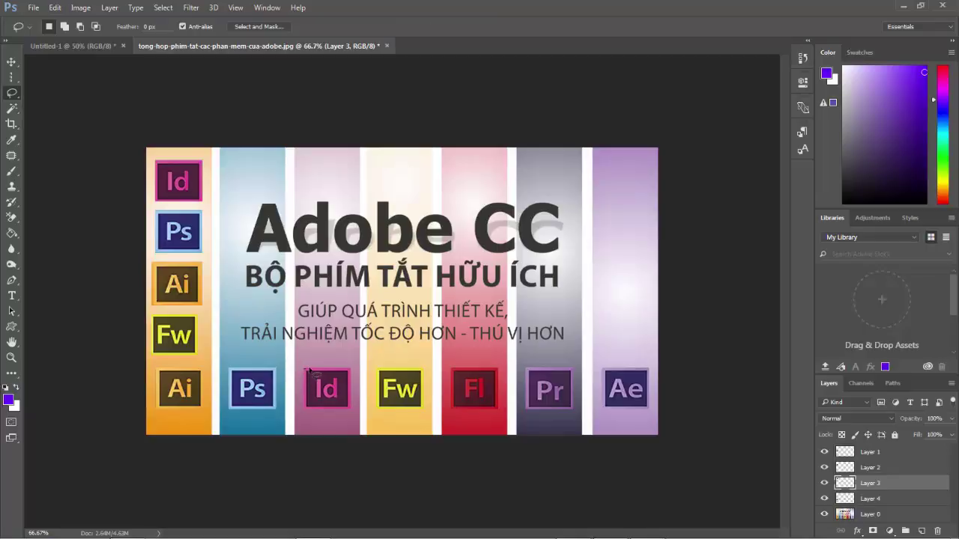
drag(355, 374, 301, 377)
key(ctrl+c)
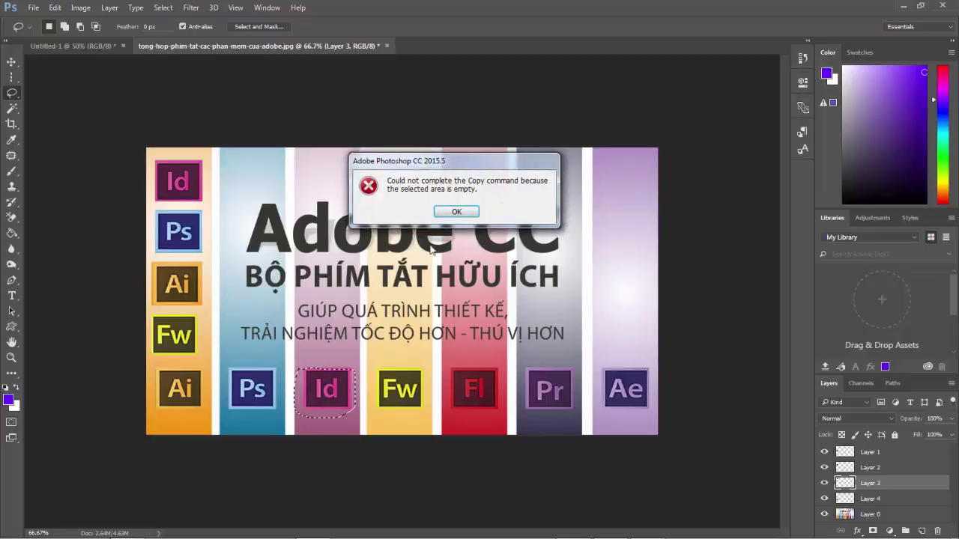
click(451, 212)
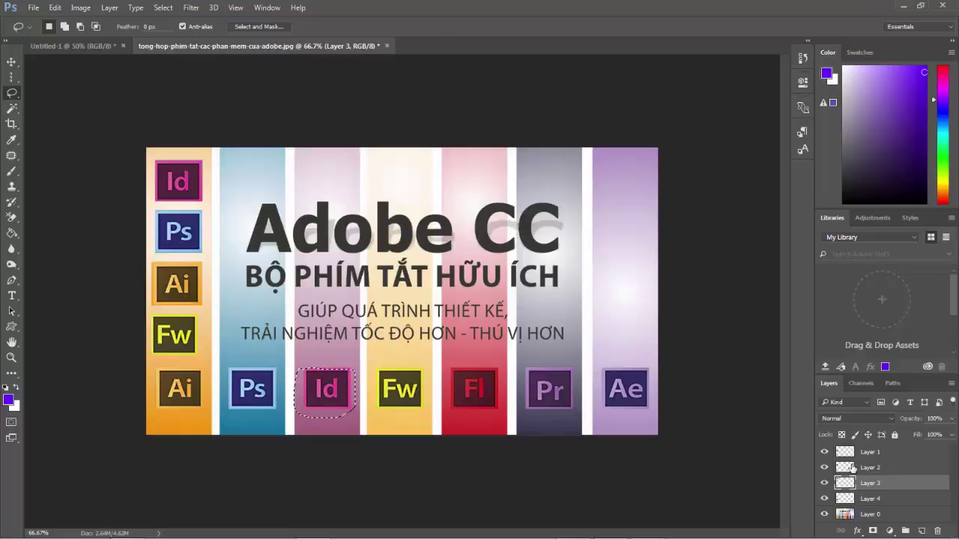
Step: Duplicate the Id icon from Layer 0 onto a new layer and move it up near CC
click(863, 516)
key(ctrl+j)
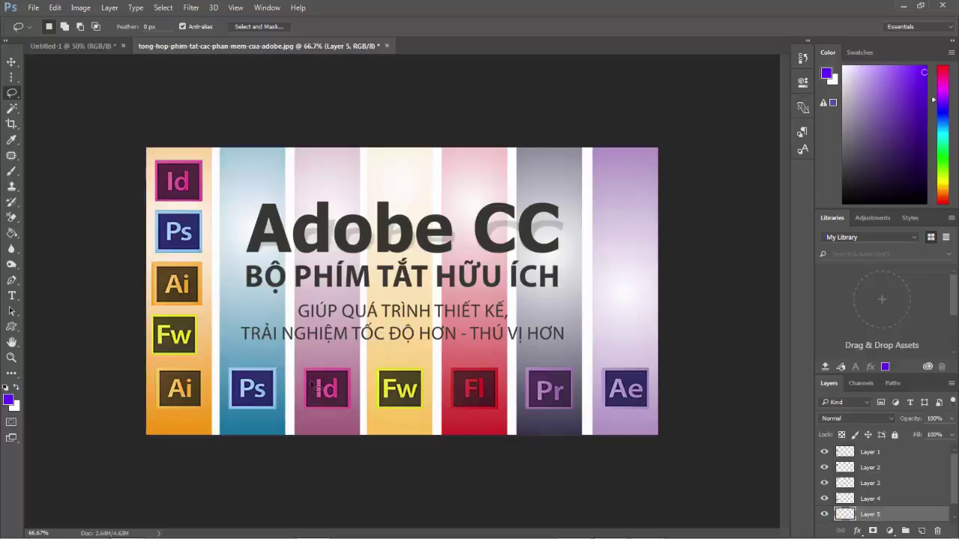
key(ctrl+t)
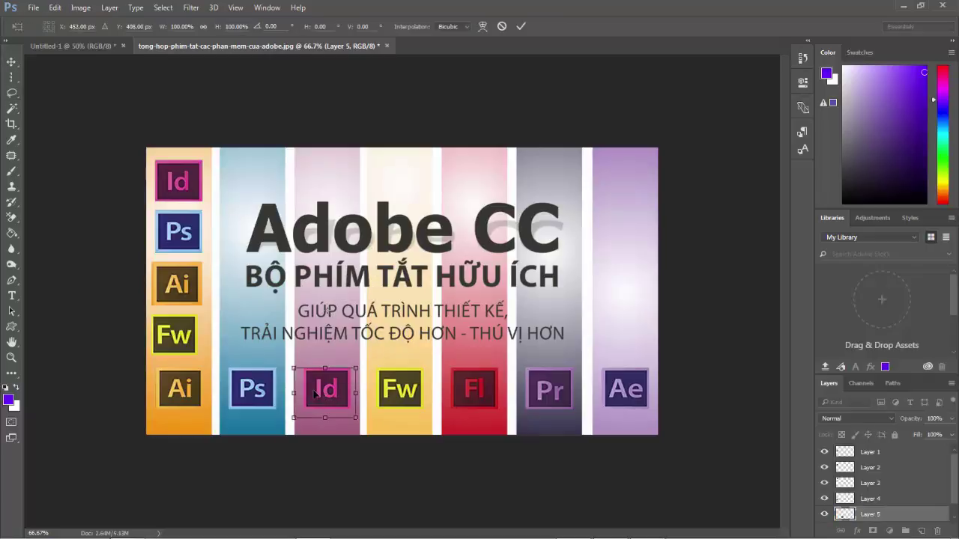
mouse_move(354, 389)
mouse_down()
mouse_move(522, 193)
mouse_move(608, 263)
mouse_up()
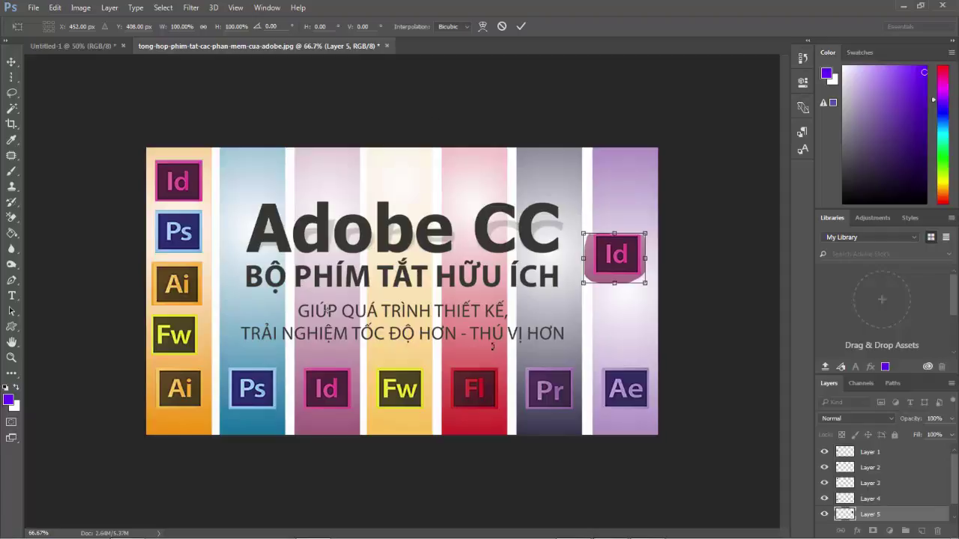
scroll(860, 479, down, 1)
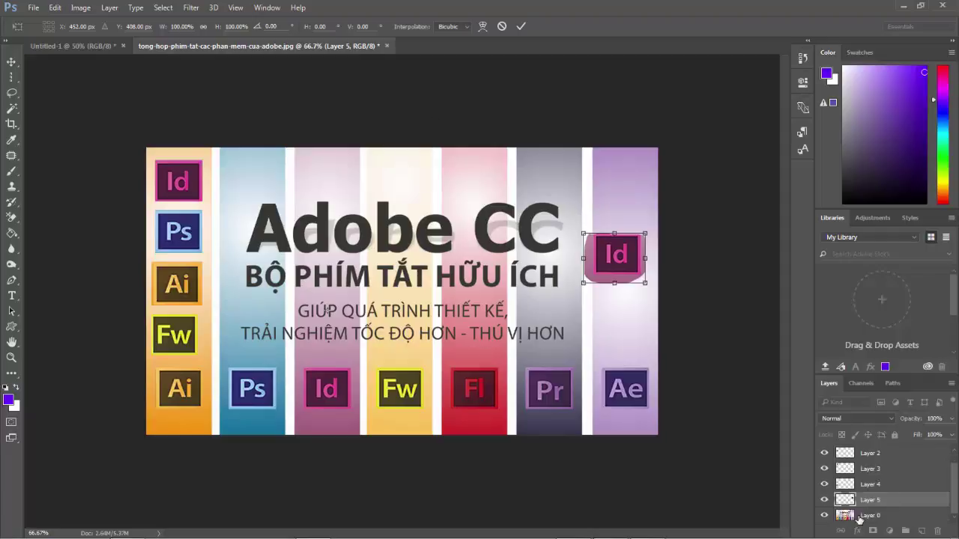
key(Return)
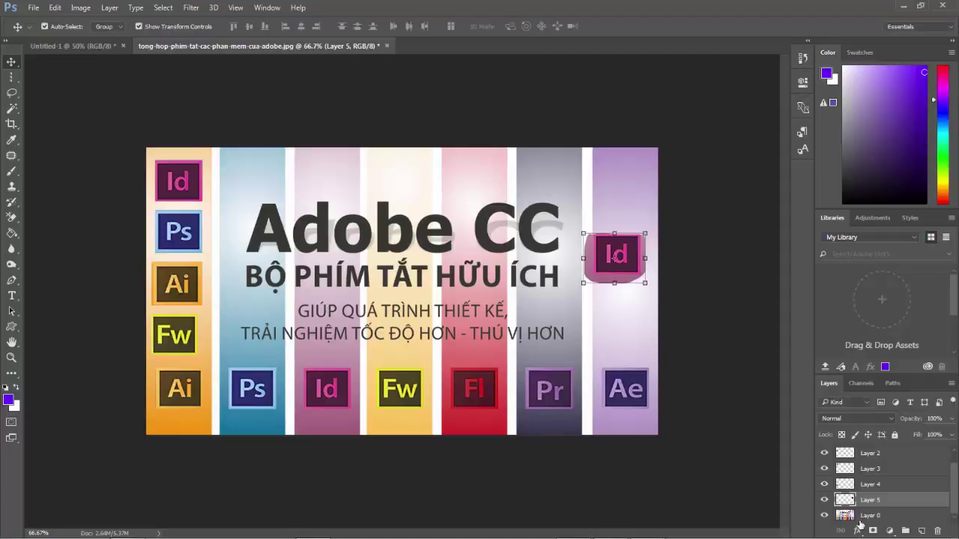
Step: Select Layer 0 and delete the layer holding the Id icon copy
click(854, 517)
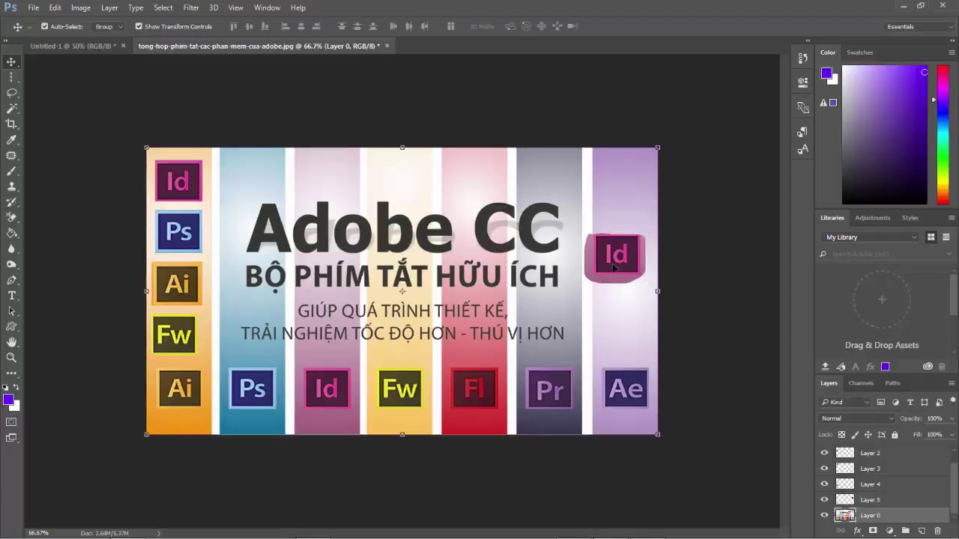
drag(613, 268, 592, 272)
key(Delete)
click(11, 94)
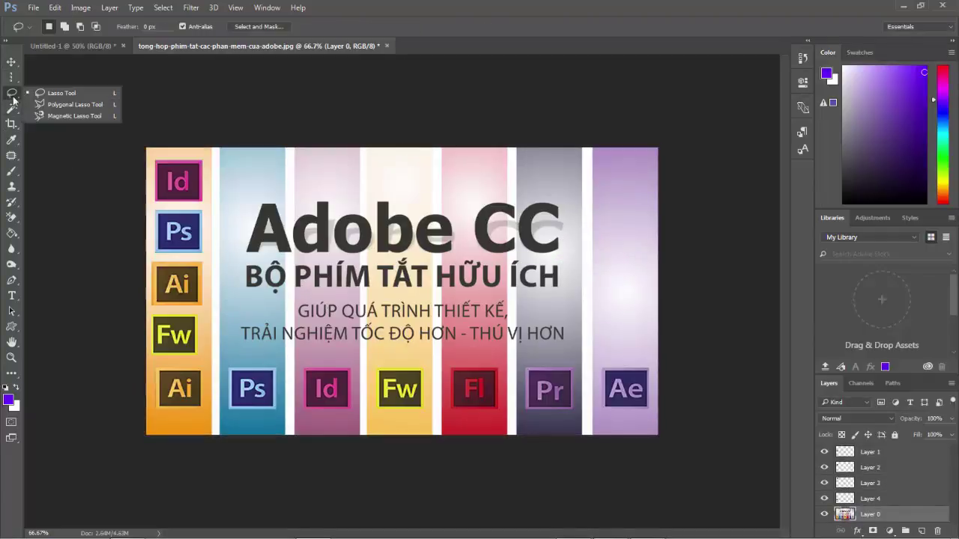
Step: Trace the letter A with the Polygonal Lasso, then test deleting it and undo
click(59, 106)
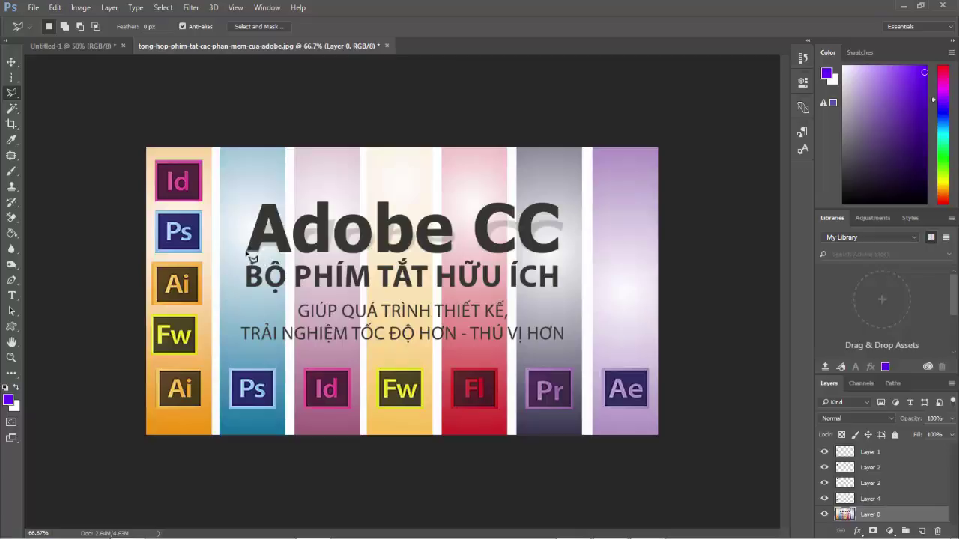
click(248, 252)
click(276, 210)
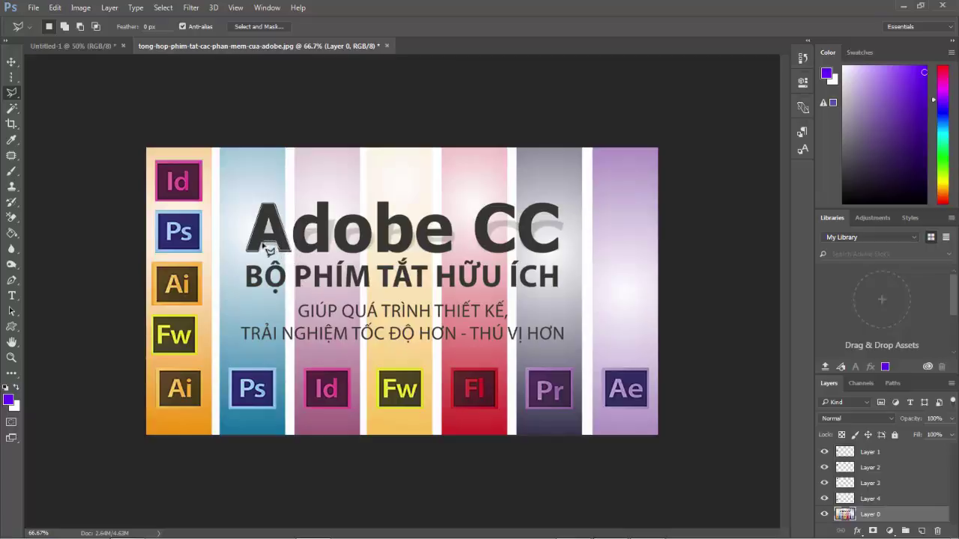
click(286, 249)
click(274, 204)
key(Delete)
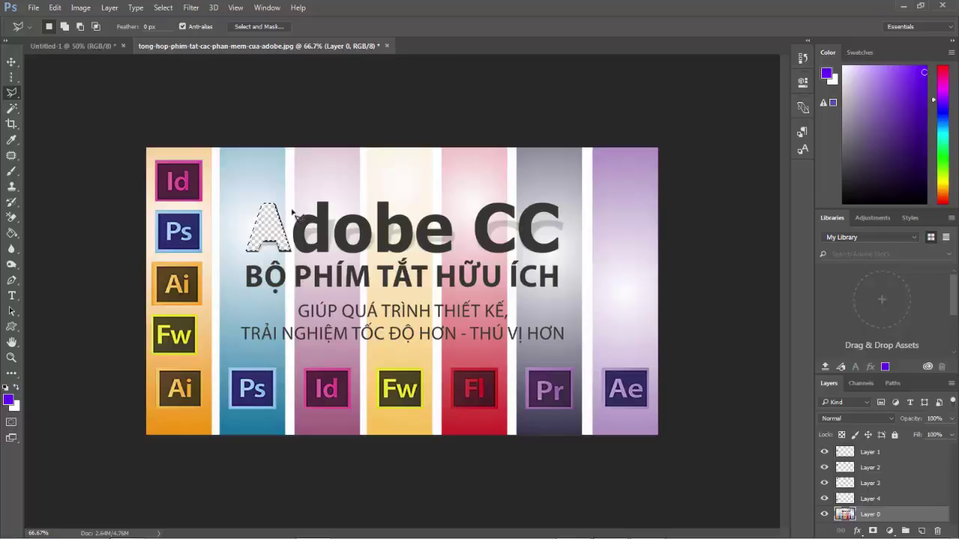
key(ctrl+z)
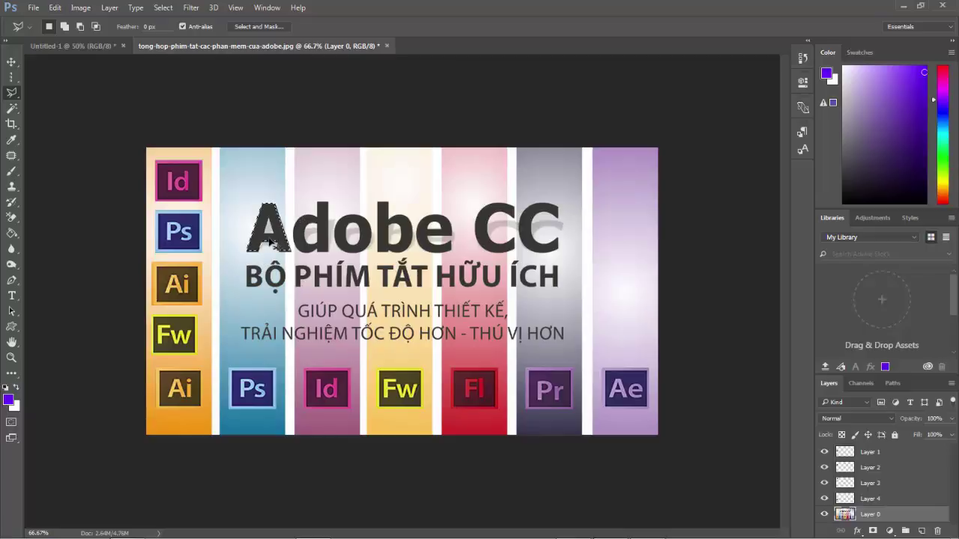
Step: Copy the selected A onto a new layer and move it into the right purple column
key(ctrl+j)
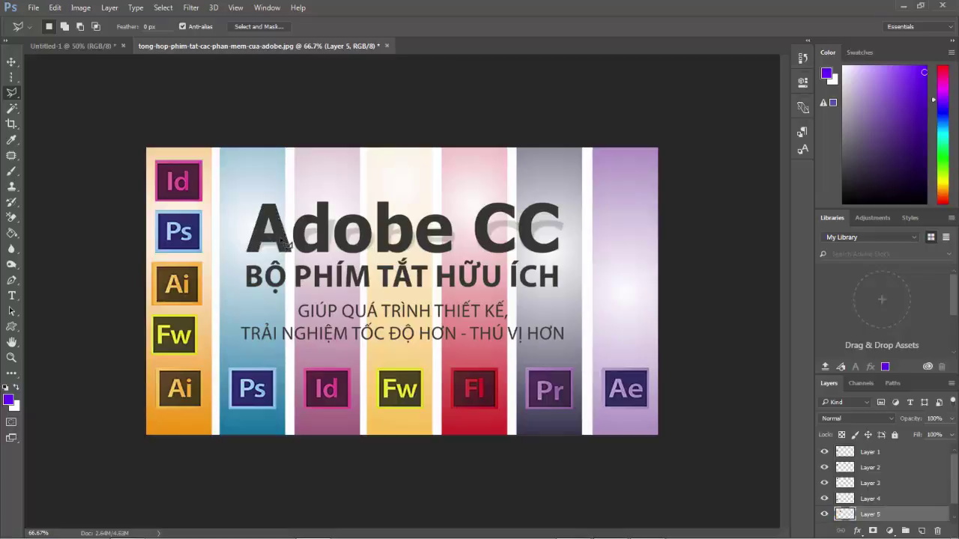
key(ctrl+t)
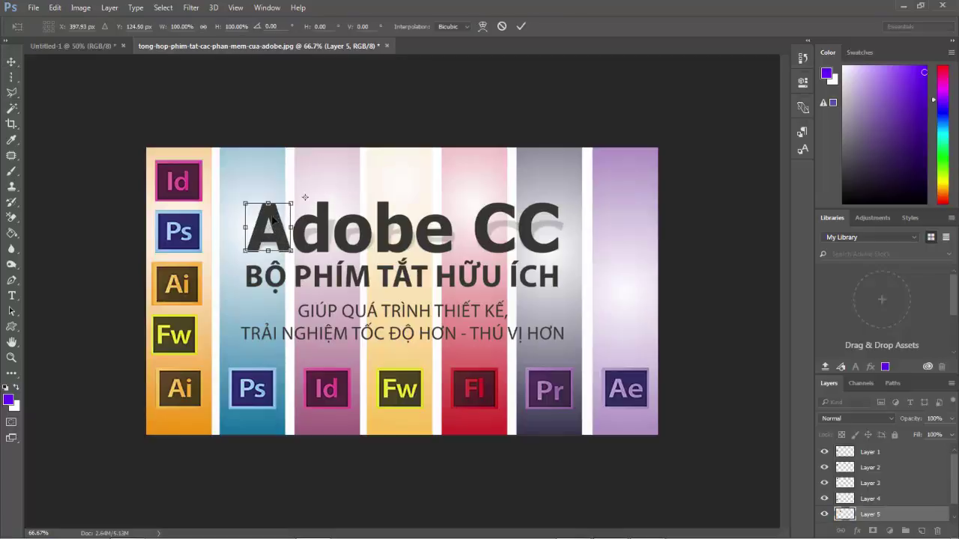
drag(273, 220, 628, 227)
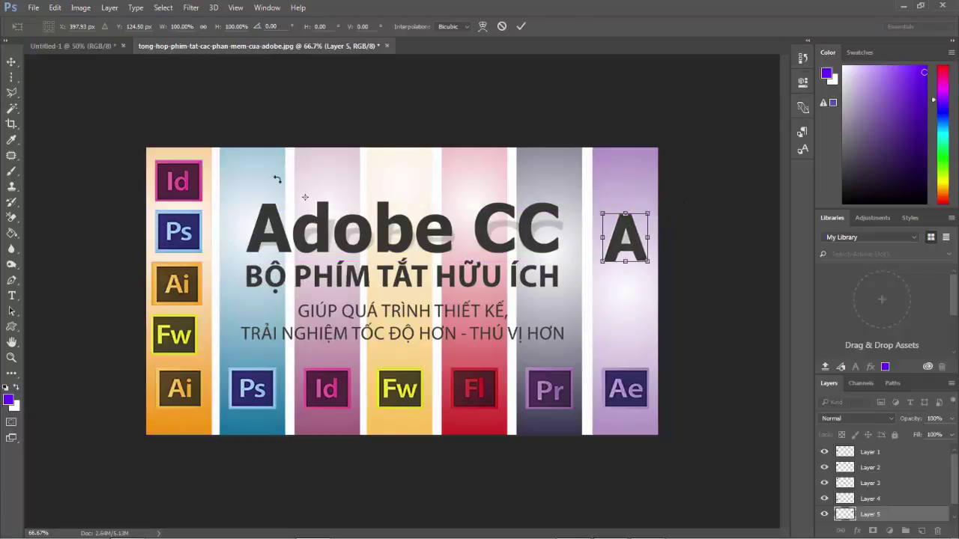
click(11, 92)
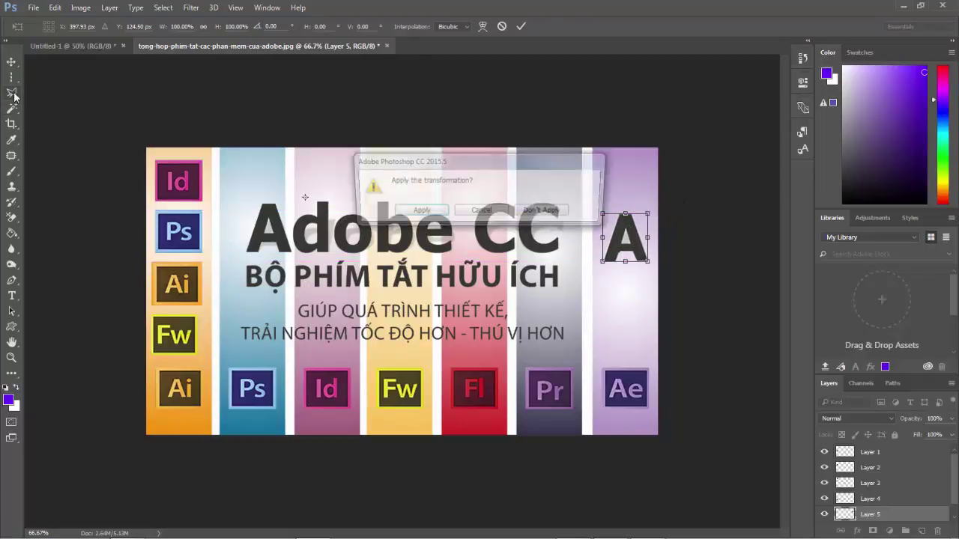
click(423, 212)
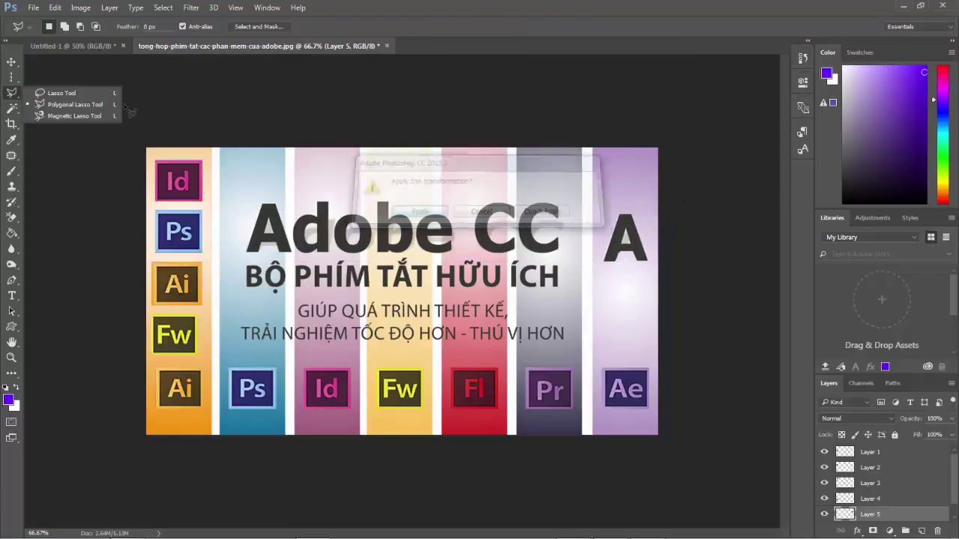
click(53, 117)
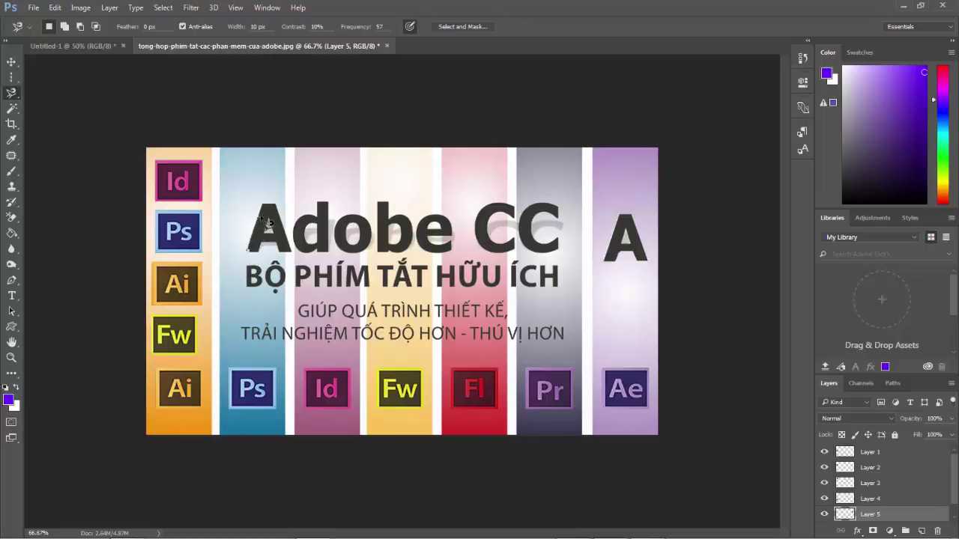
mouse_move(267, 222)
mouse_down()
mouse_move(285, 217)
mouse_move(300, 257)
mouse_move(287, 256)
mouse_up()
scroll(856, 510, down, 1)
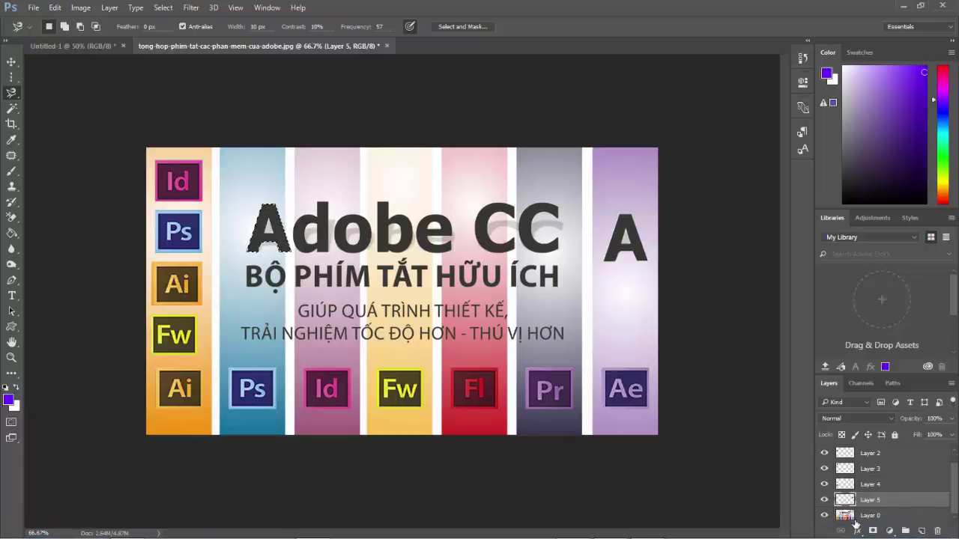
click(855, 518)
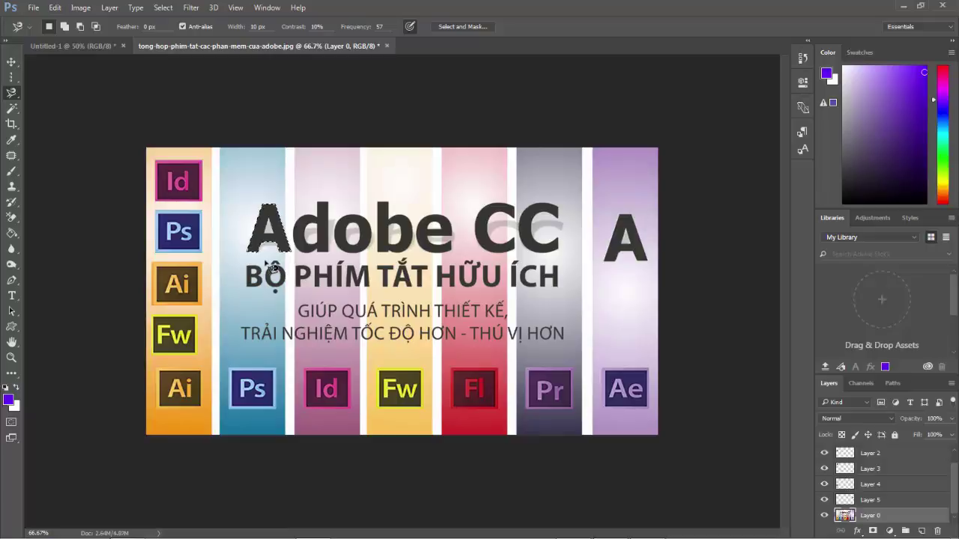
key(ctrl+j)
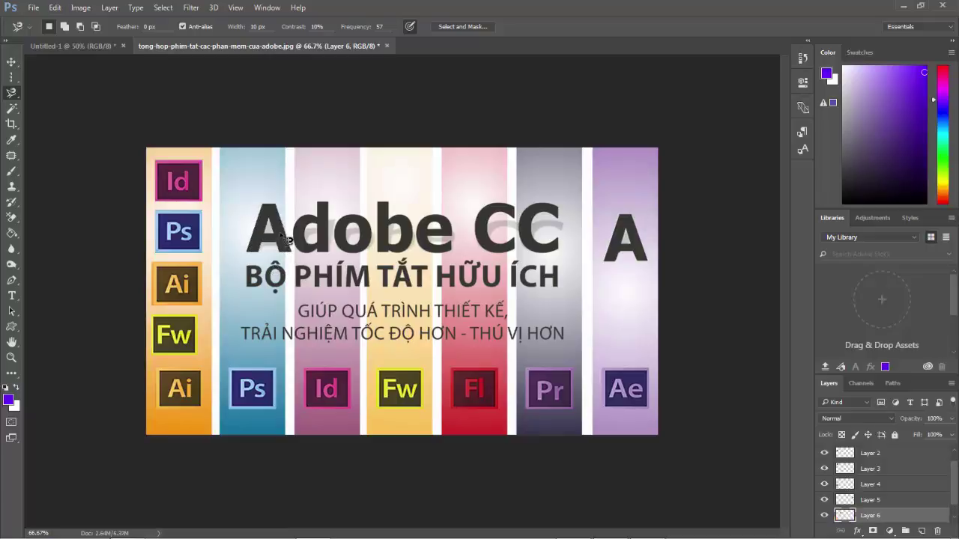
key(v)
mouse_move(283, 236)
mouse_down()
mouse_move(532, 176)
mouse_move(603, 176)
mouse_up()
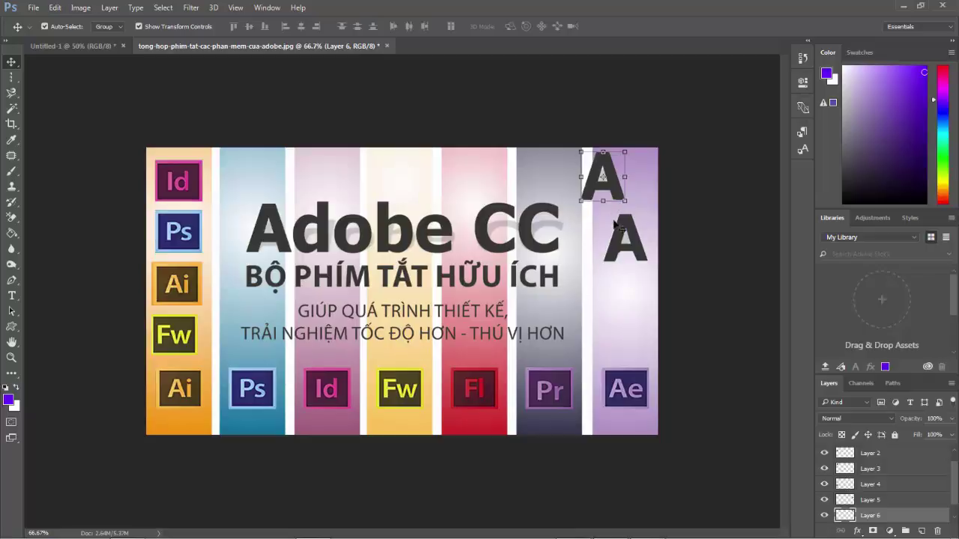
key(Delete)
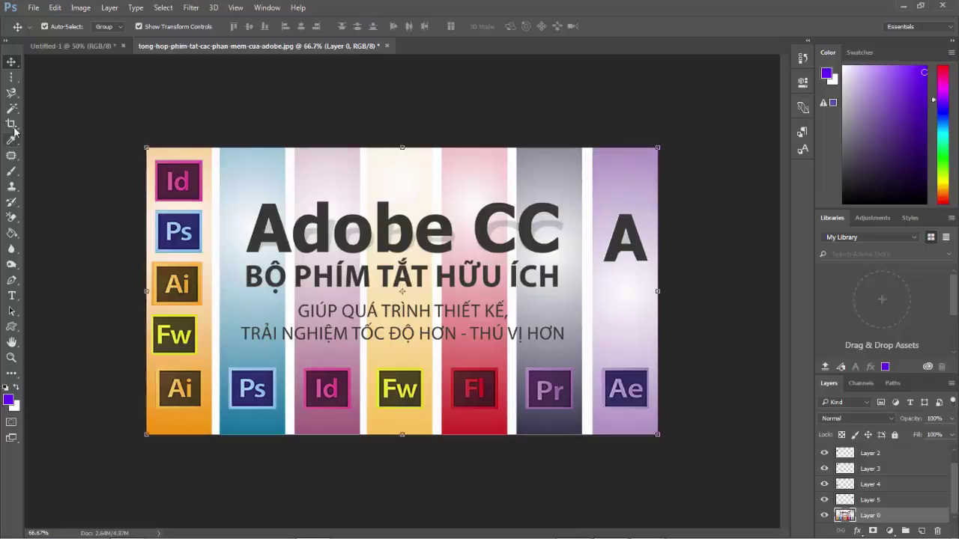
Step: Toggle between the Marquee and Lasso flyouts, finishing on the Rectangular Marquee Tool
click(11, 77)
click(73, 78)
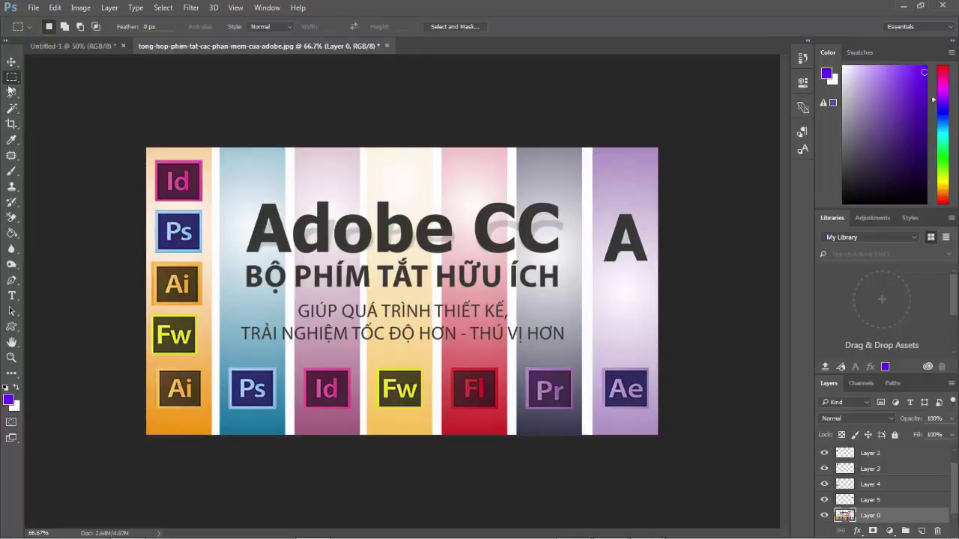
click(11, 94)
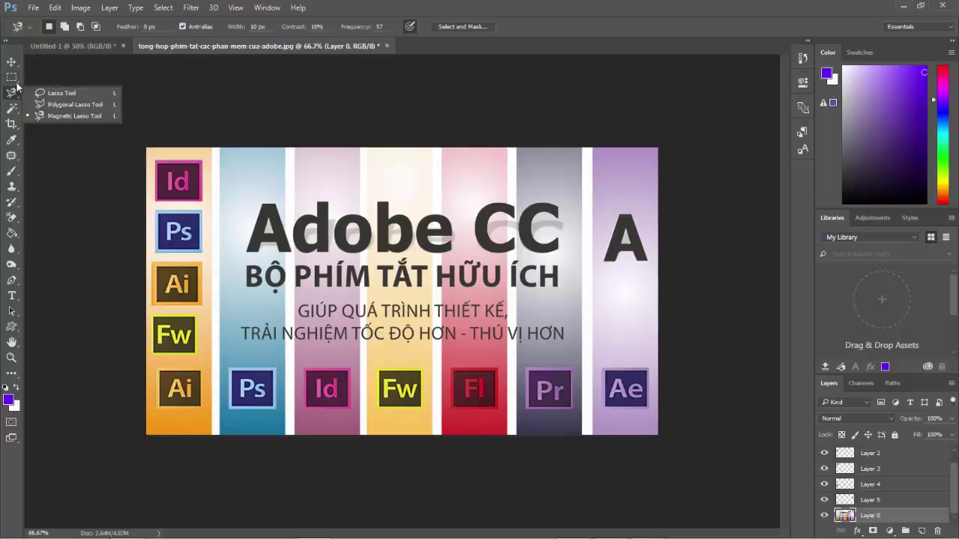
click(11, 77)
click(11, 94)
click(12, 77)
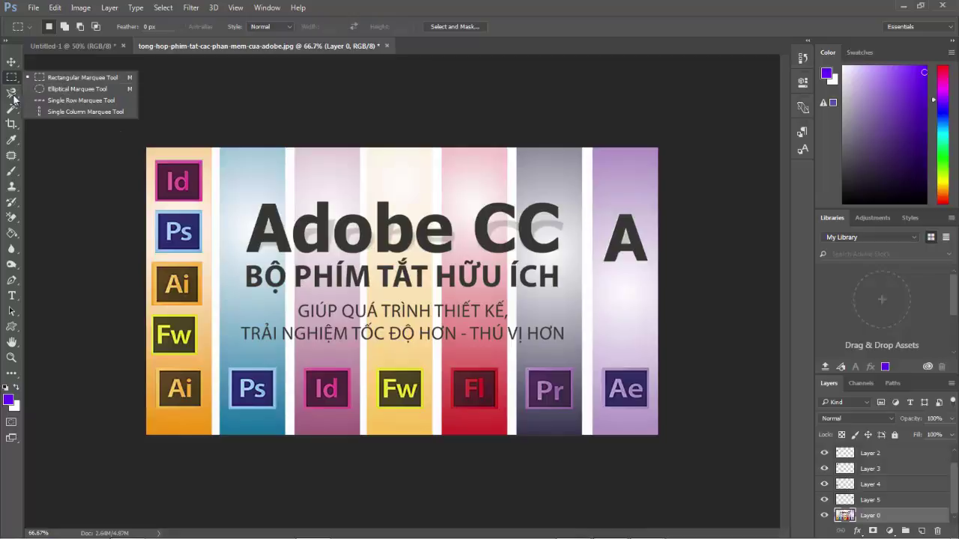
click(11, 94)
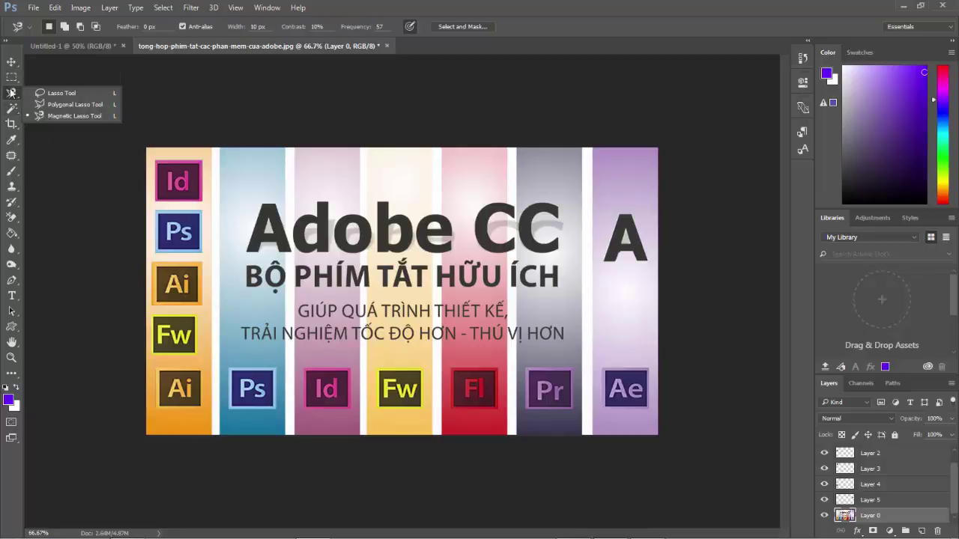
click(10, 78)
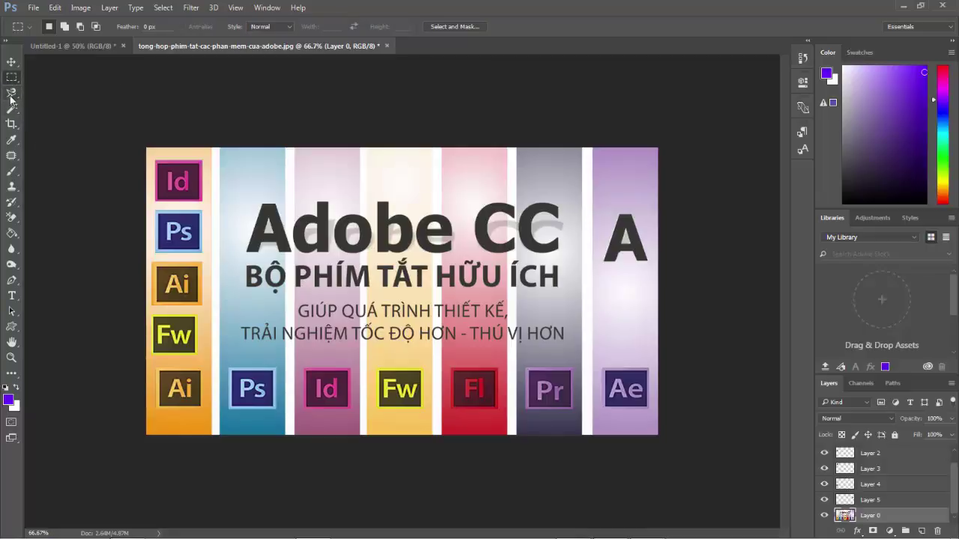